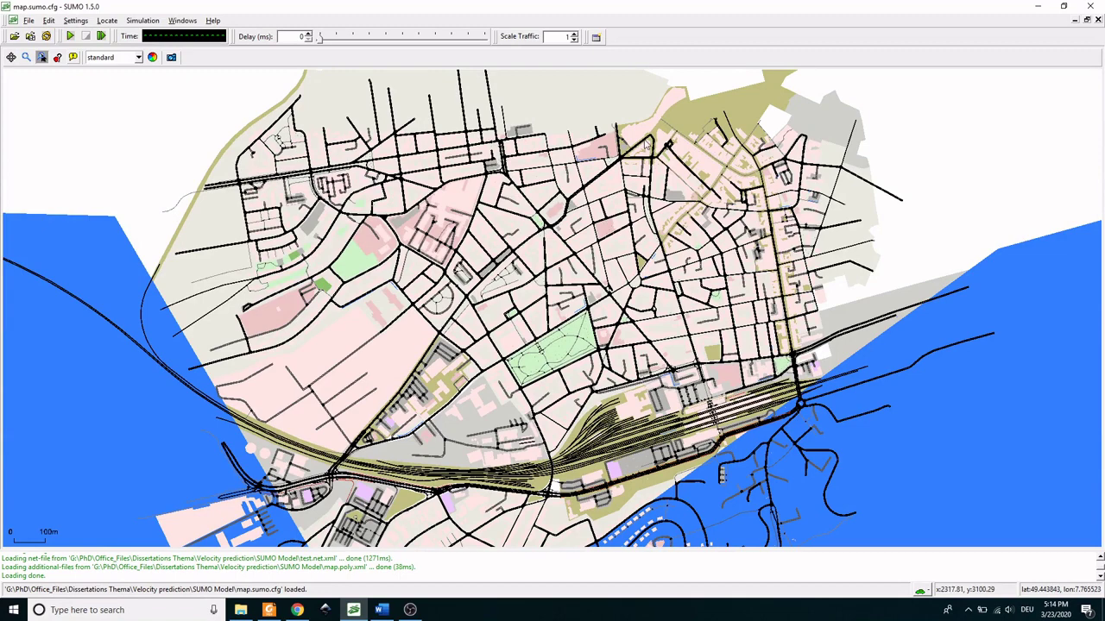
# Step: Zoom in on the loaded city network, then bring up the Procedure.pdf instructions
pyautogui.scroll(2, 460, 310)
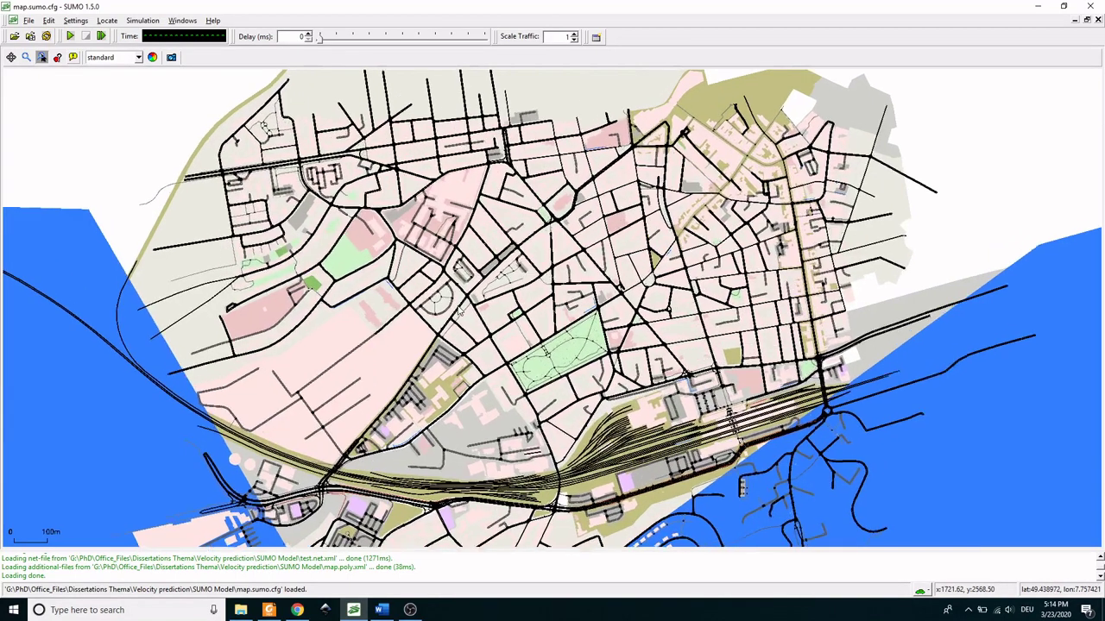
pyautogui.scroll(2, 460, 312)
pyautogui.scroll(2, 460, 312)
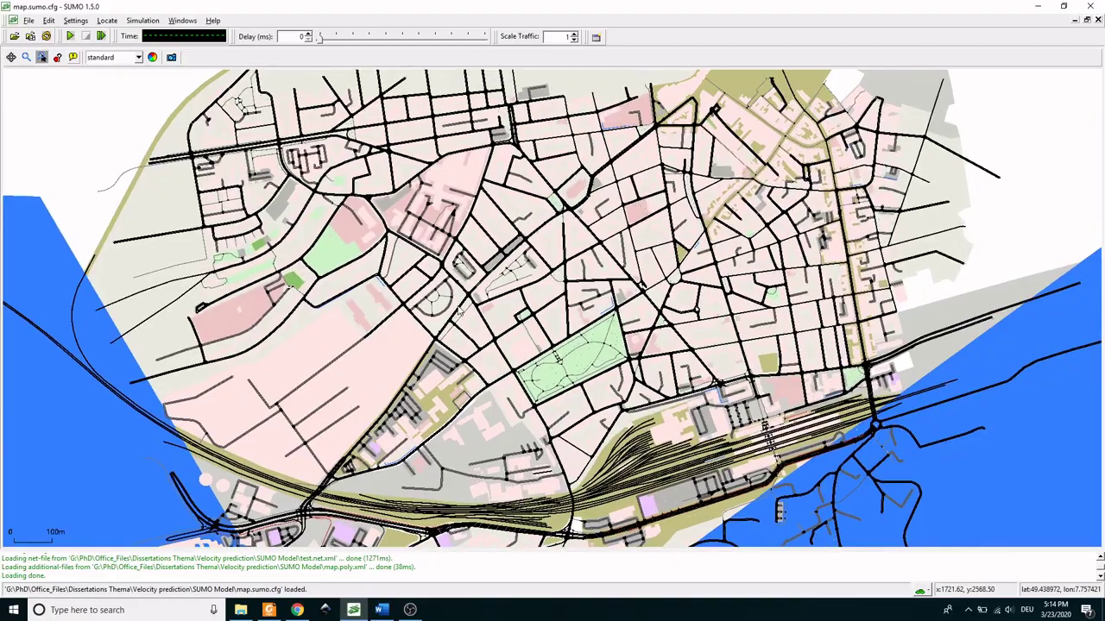
pyautogui.hotkey('alt', 'Tab')
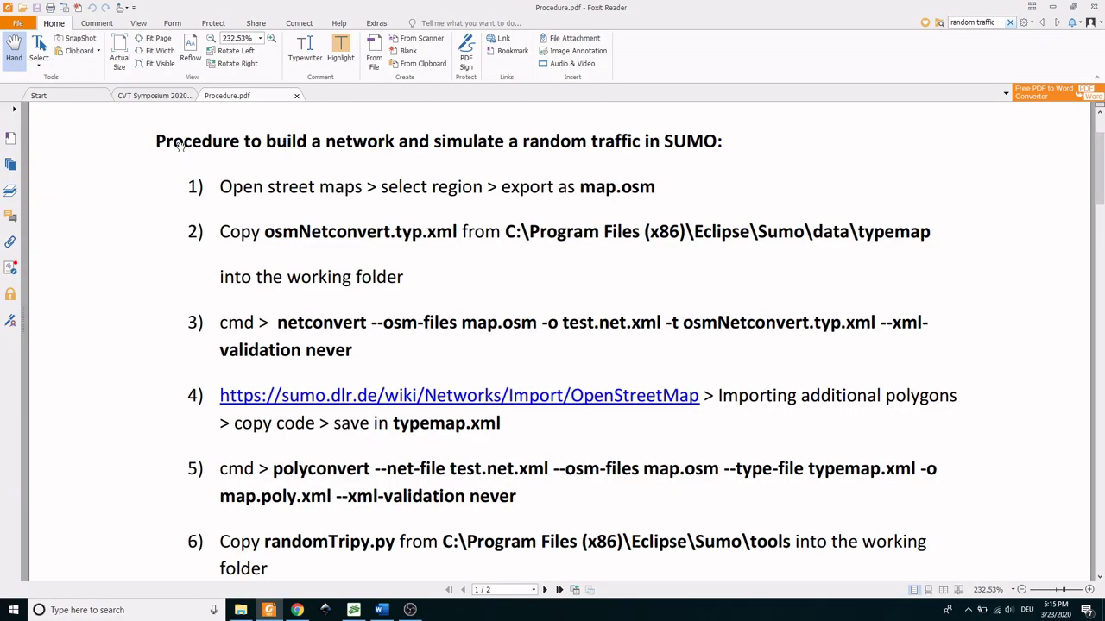
# Step: Highlight 'Open street maps' in step 1 of the procedure and move to the OpenStreetMap site
pyautogui.moveTo(155, 142); pyautogui.dragTo(742, 150)
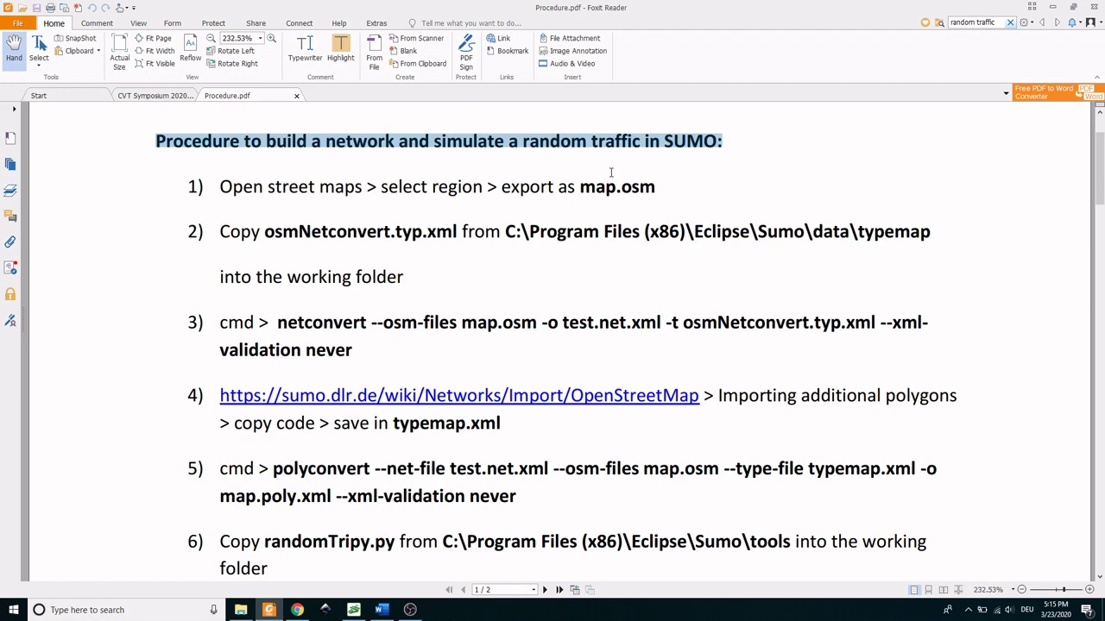
pyautogui.click(220, 186)
pyautogui.moveTo(220, 186); pyautogui.dragTo(370, 183)
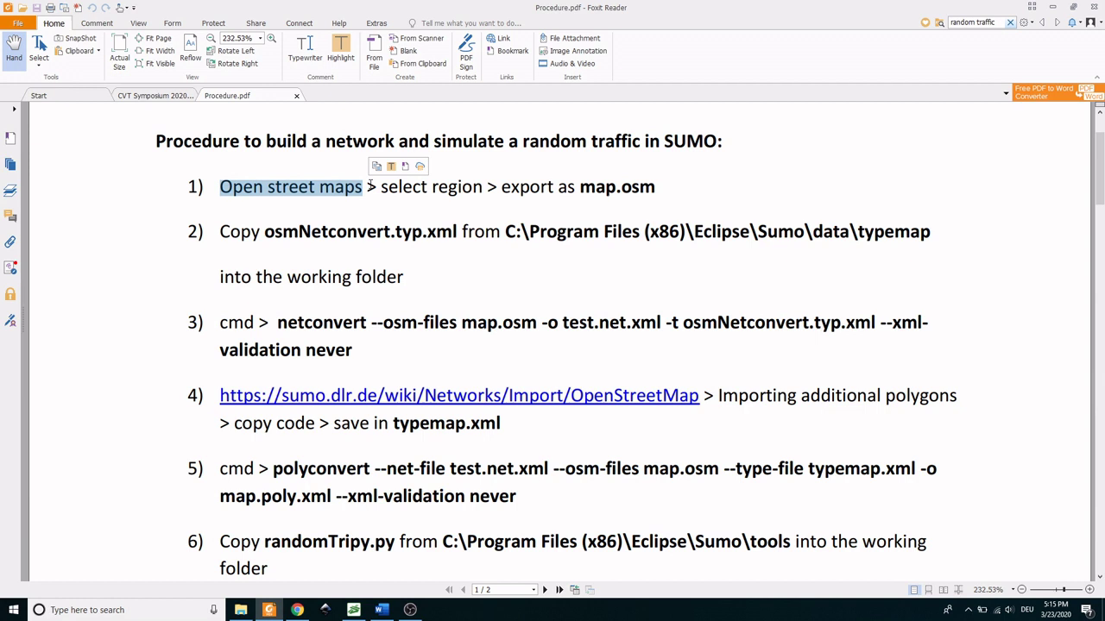
pyautogui.press('Escape')
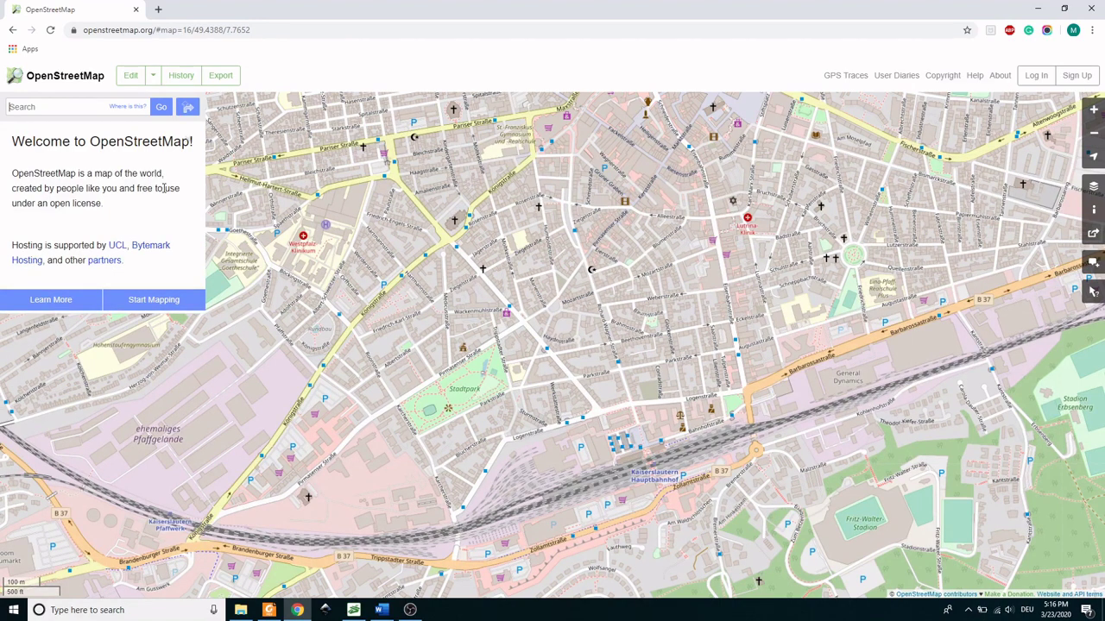
# Step: Search OpenStreetMap for Kaiserslautern
pyautogui.write('Ka')
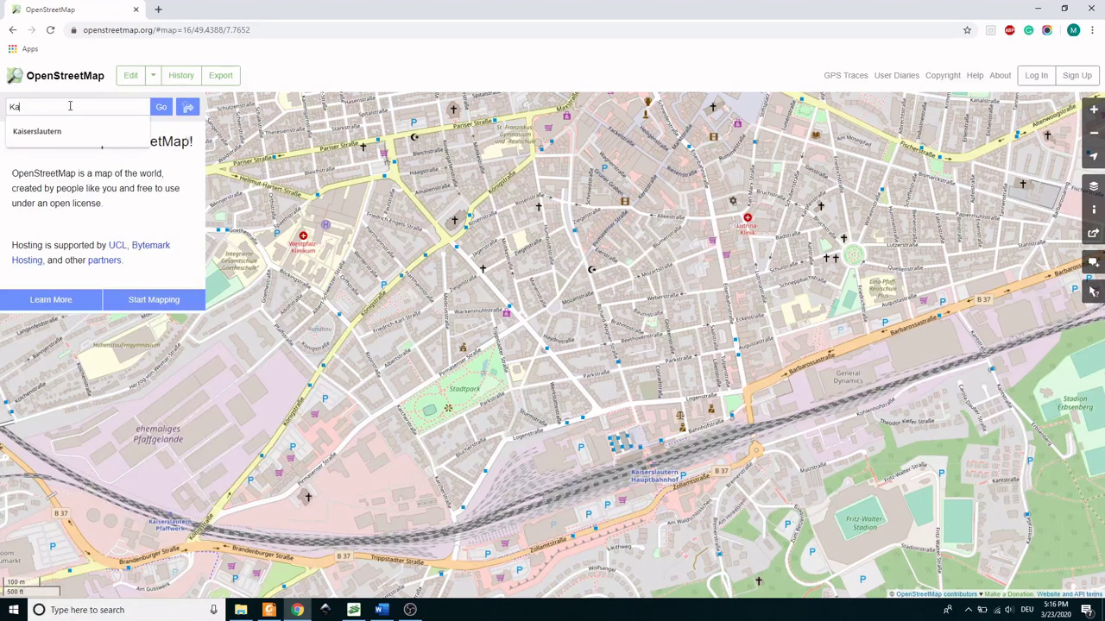
pyautogui.press('Down')
pyautogui.press('Return')
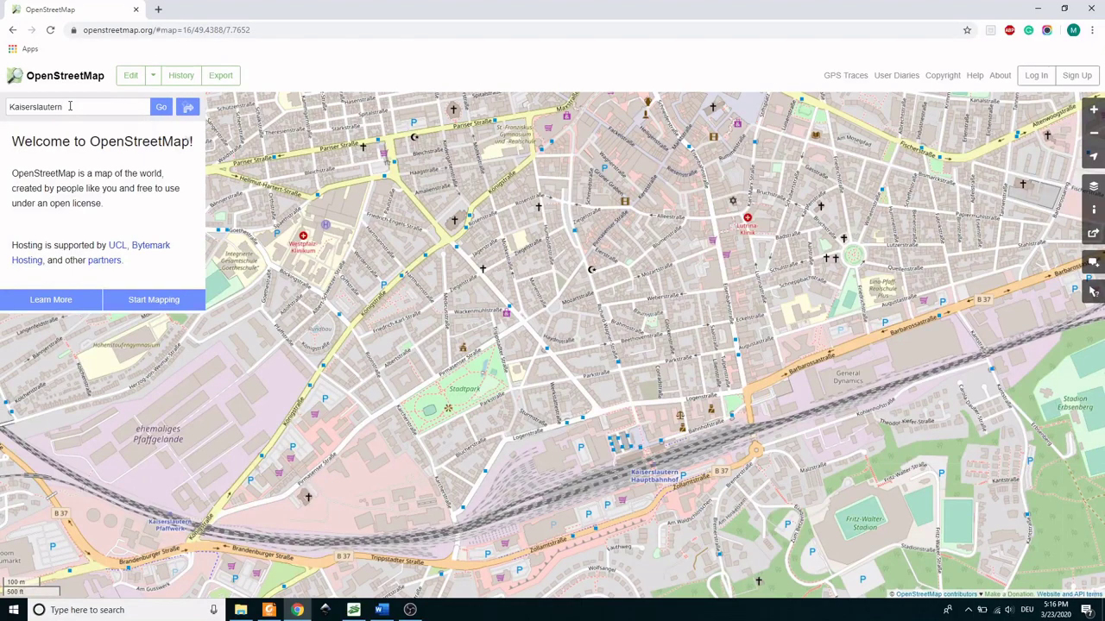
pyautogui.click(159, 108)
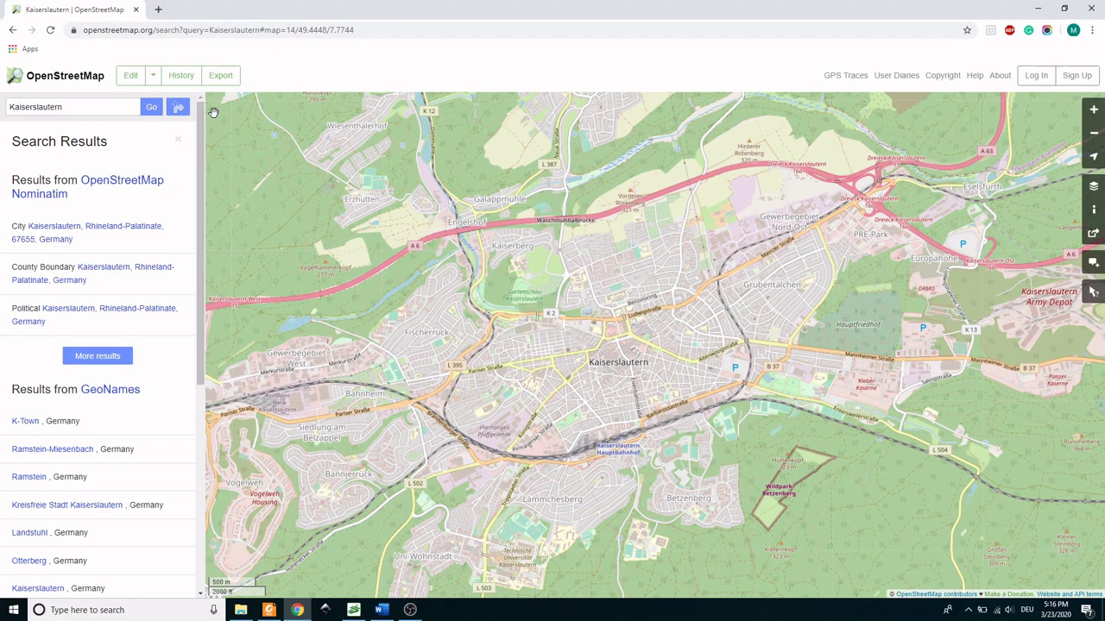
# Step: Shrink the export box around Kaiserslautern's city centre and download it as map.osm
pyautogui.click(220, 75)
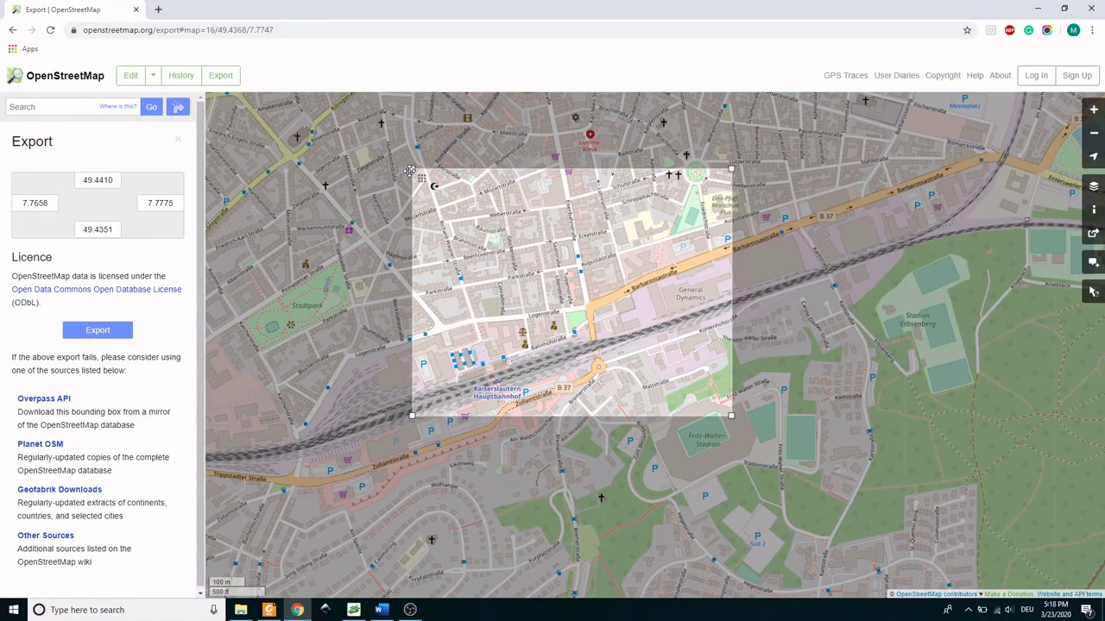
pyautogui.moveTo(409, 171); pyautogui.dragTo(408, 170)
pyautogui.moveTo(730, 415); pyautogui.dragTo(706, 388)
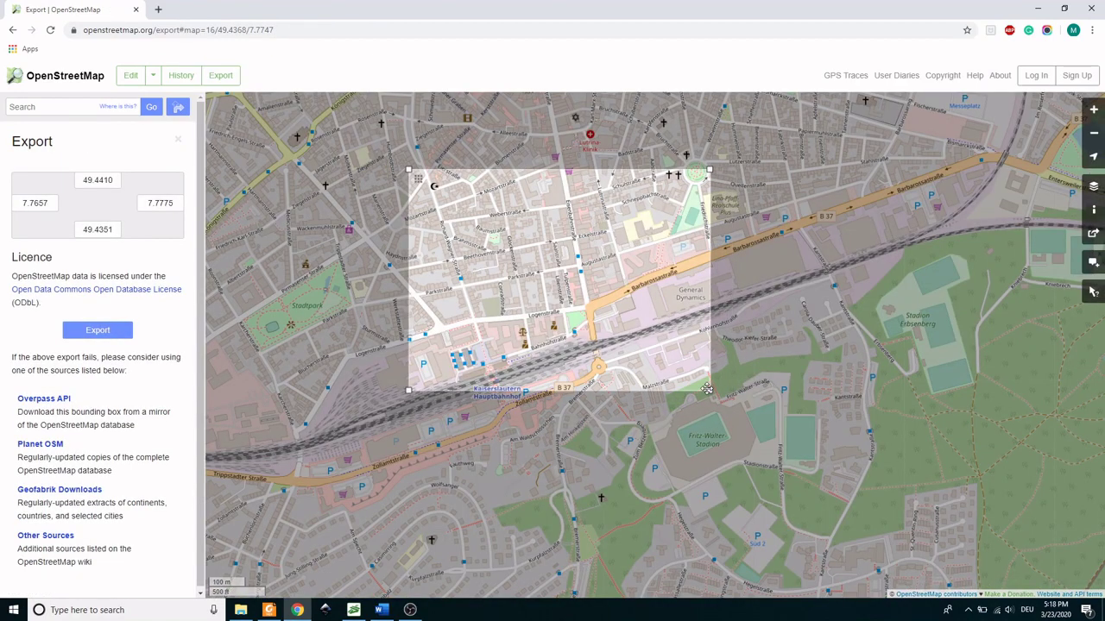
pyautogui.click(98, 330)
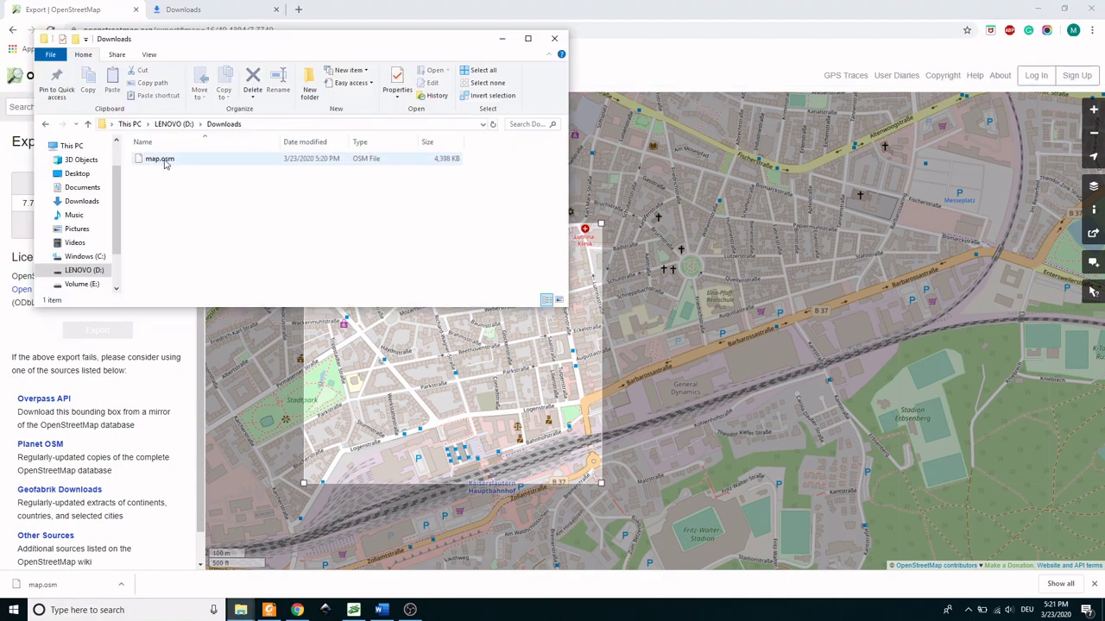
# Step: Copy map.osm from Downloads into the maximized SUMO working folder, then return to Procedure.pdf
pyautogui.rightClick(165, 162)
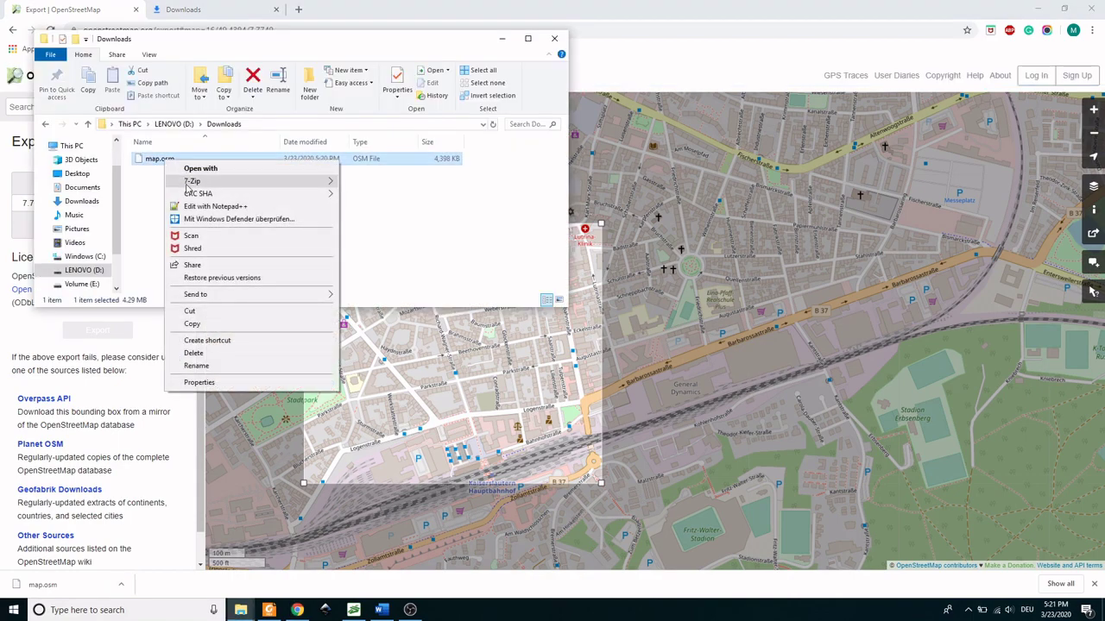
pyautogui.click(192, 322)
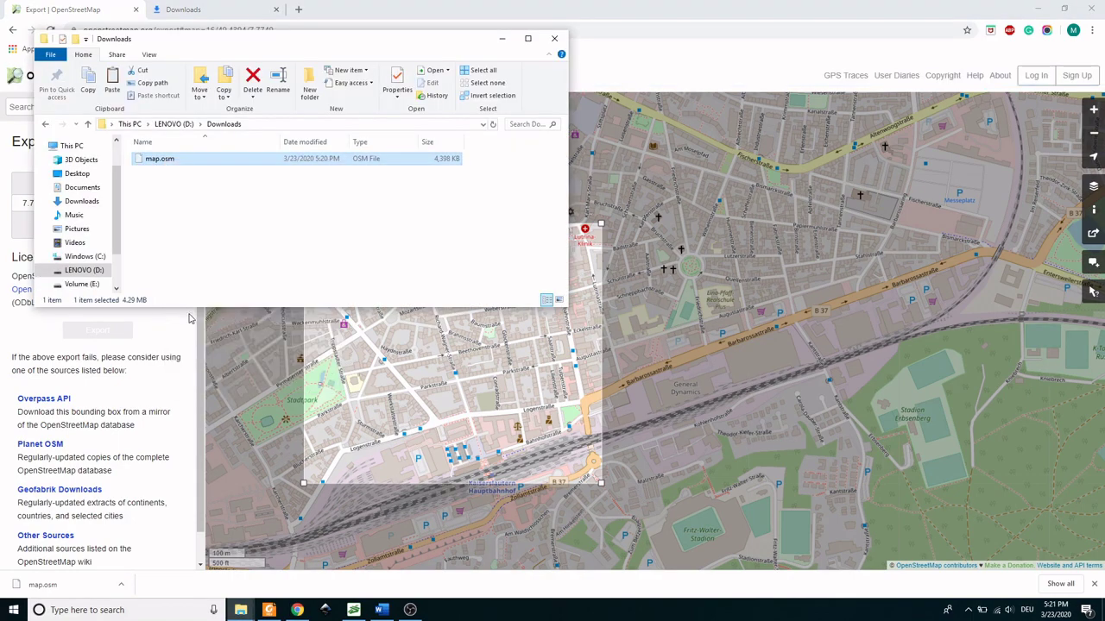
pyautogui.click(240, 610)
pyautogui.click(147, 552)
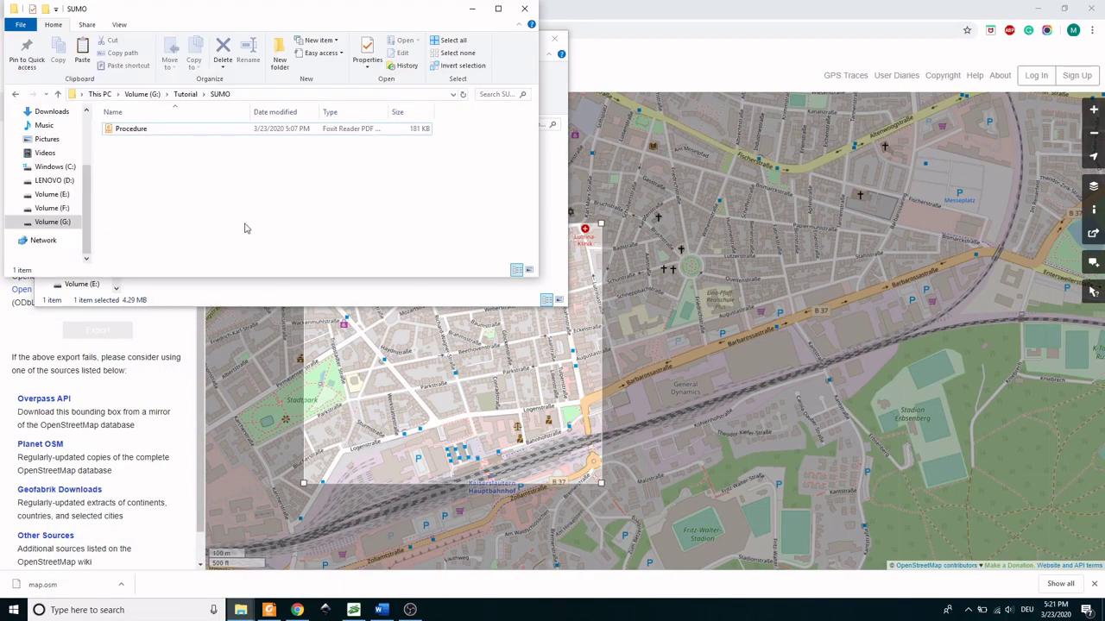
pyautogui.click(496, 9)
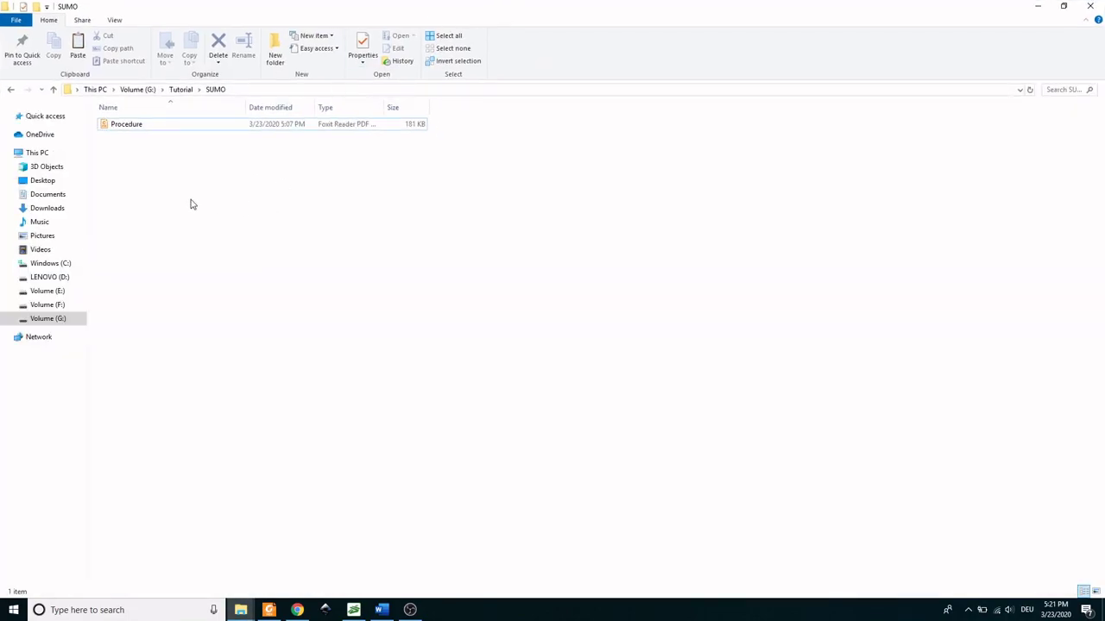
pyautogui.rightClick(172, 196)
pyautogui.click(216, 276)
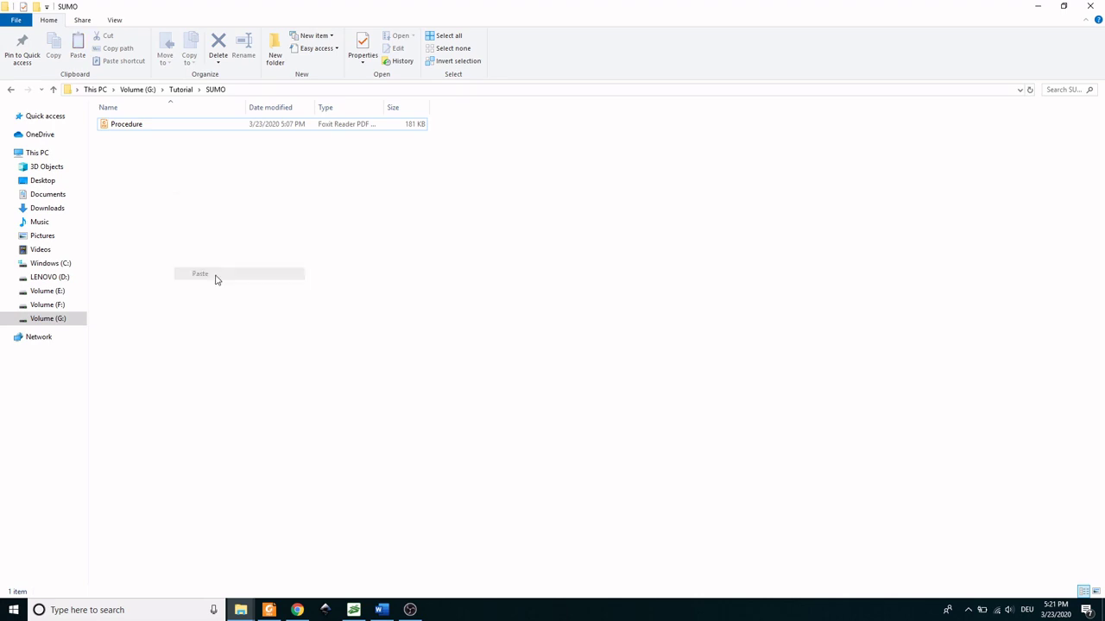
pyautogui.click(272, 604)
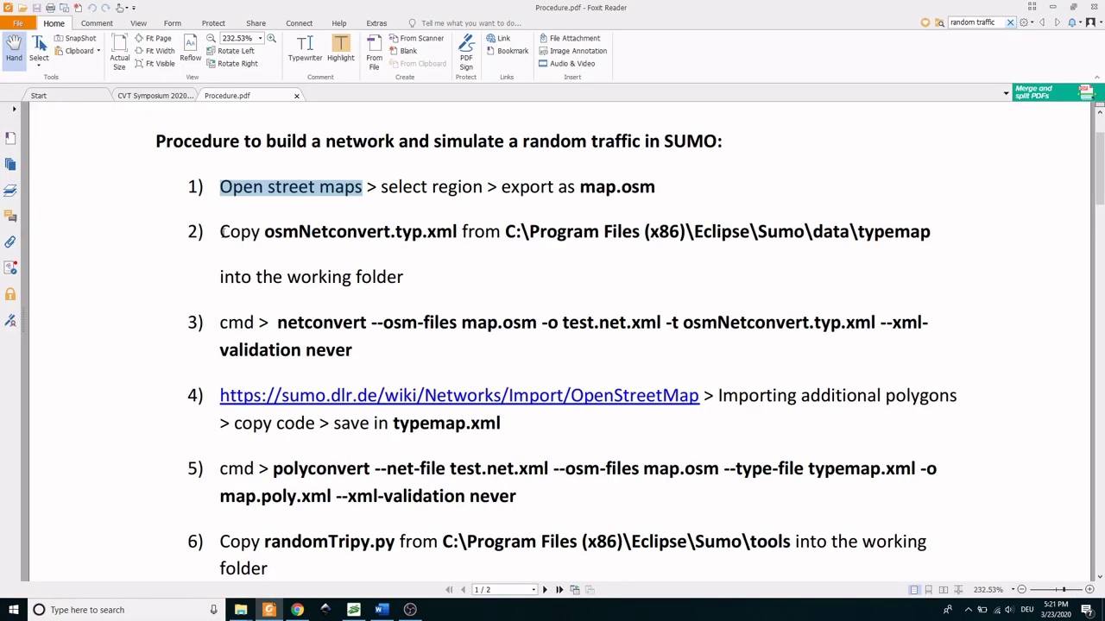
# Step: Copy the step-2 path C:\Program Files (x86)\Eclipse\Sumo\data\typemap from the PDF
pyautogui.moveTo(221, 231); pyautogui.dragTo(930, 232)
pyautogui.rightClick(913, 233)
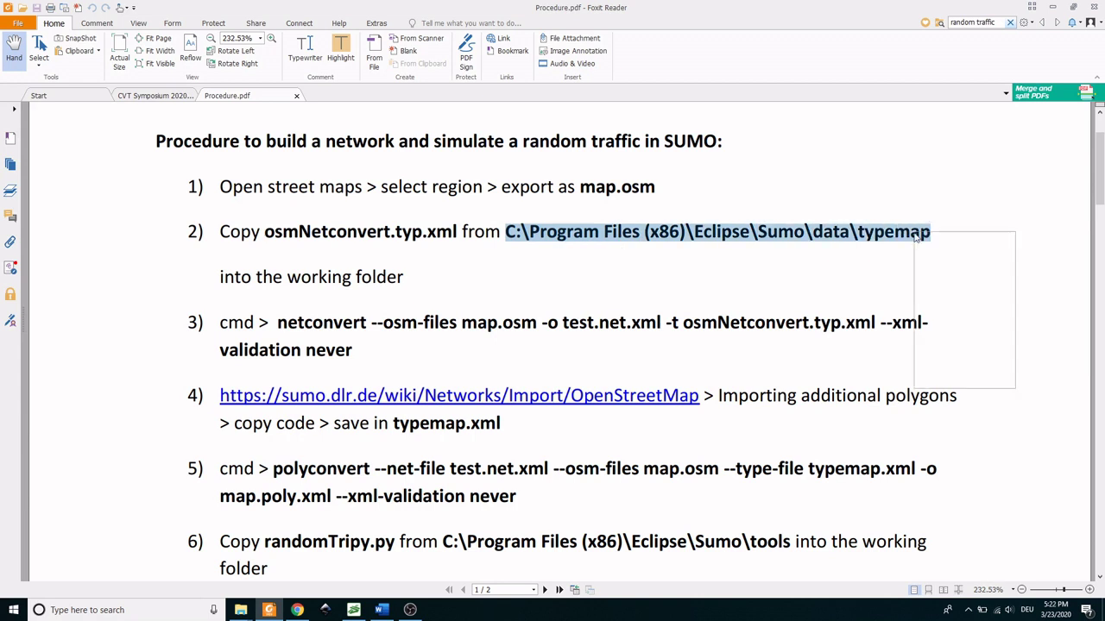
pyautogui.click(941, 242)
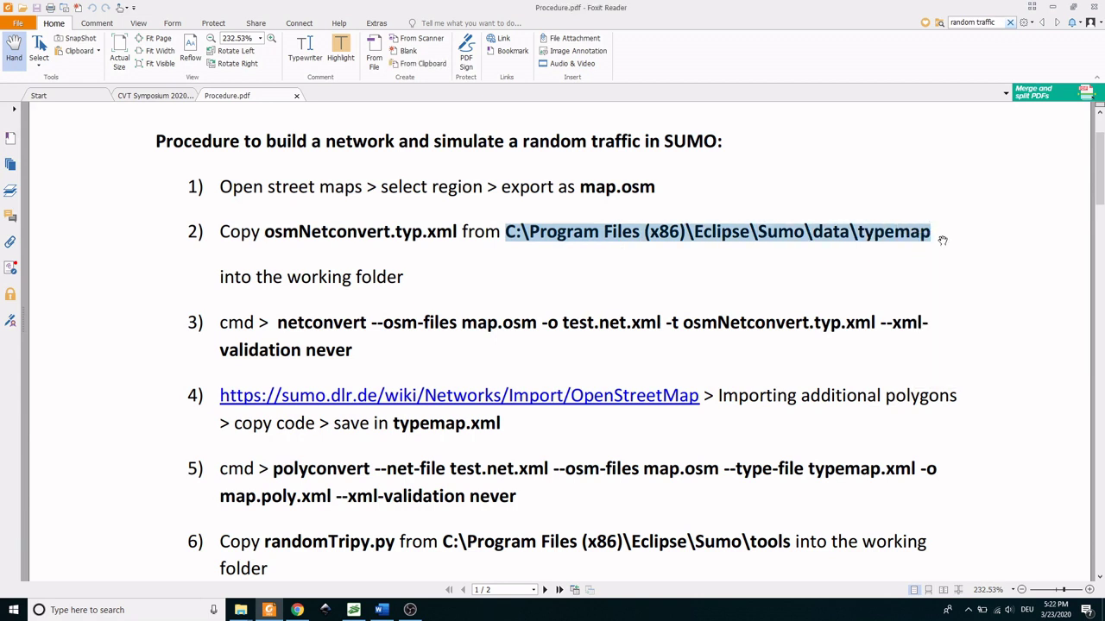
# Step: Navigate an Explorer window to the pasted Sumo data\typemap folder path
pyautogui.moveTo(240, 609)
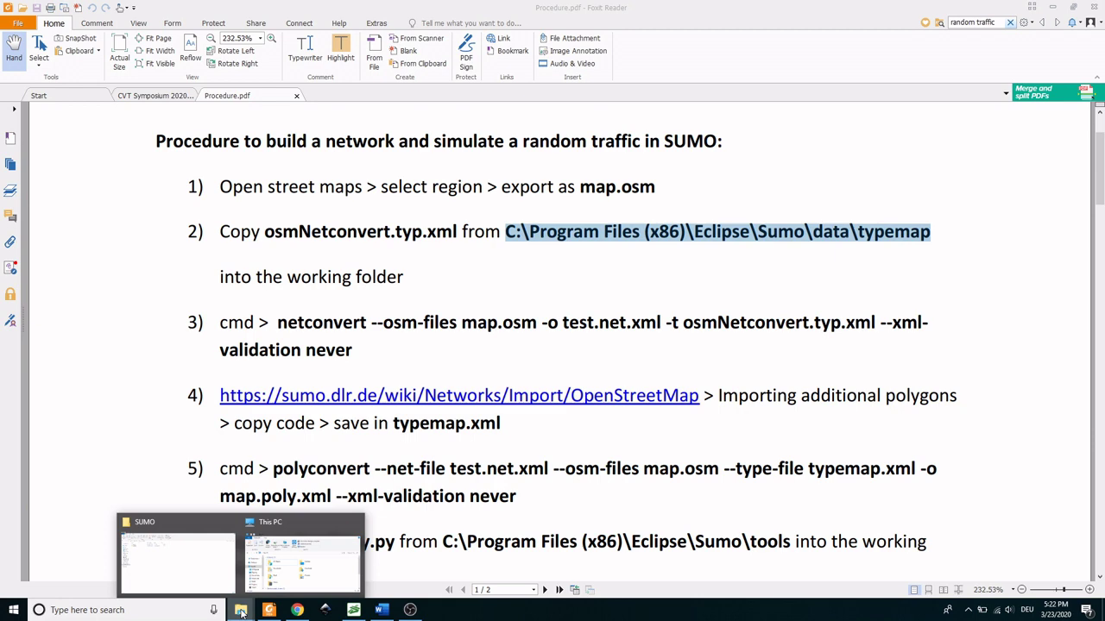
pyautogui.click(269, 565)
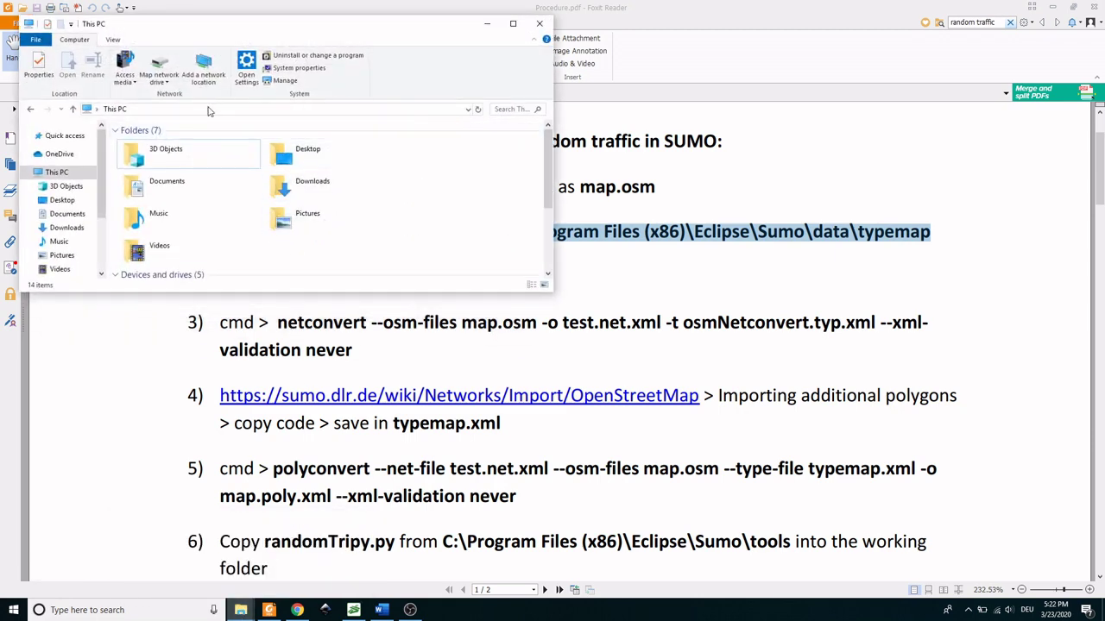
pyautogui.click(209, 109)
pyautogui.rightClick(210, 108)
pyautogui.click(270, 155)
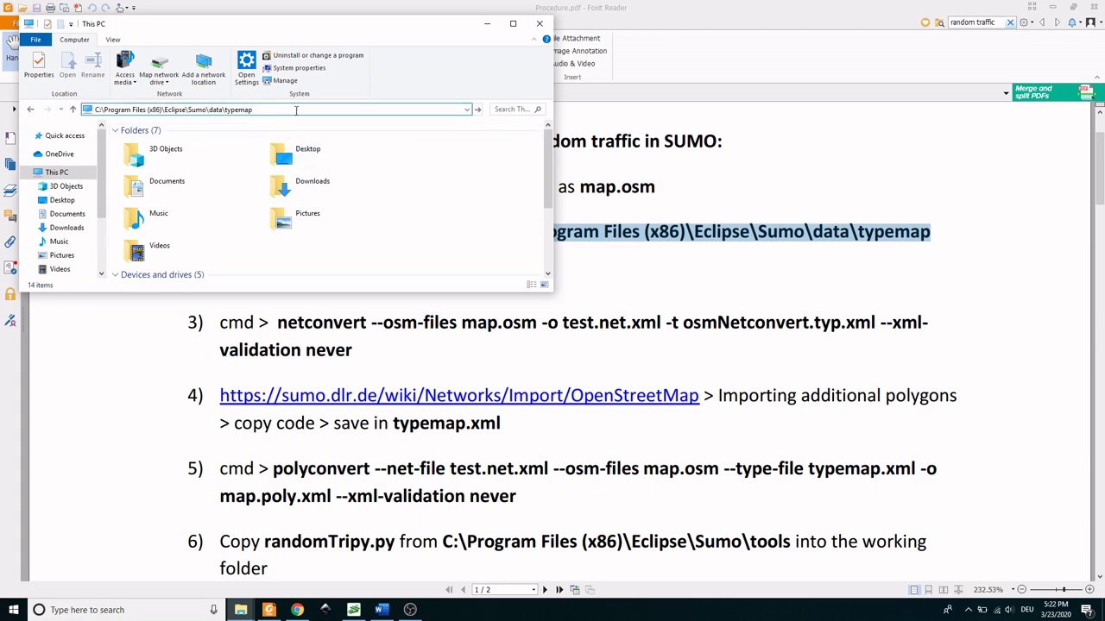
pyautogui.press('Return')
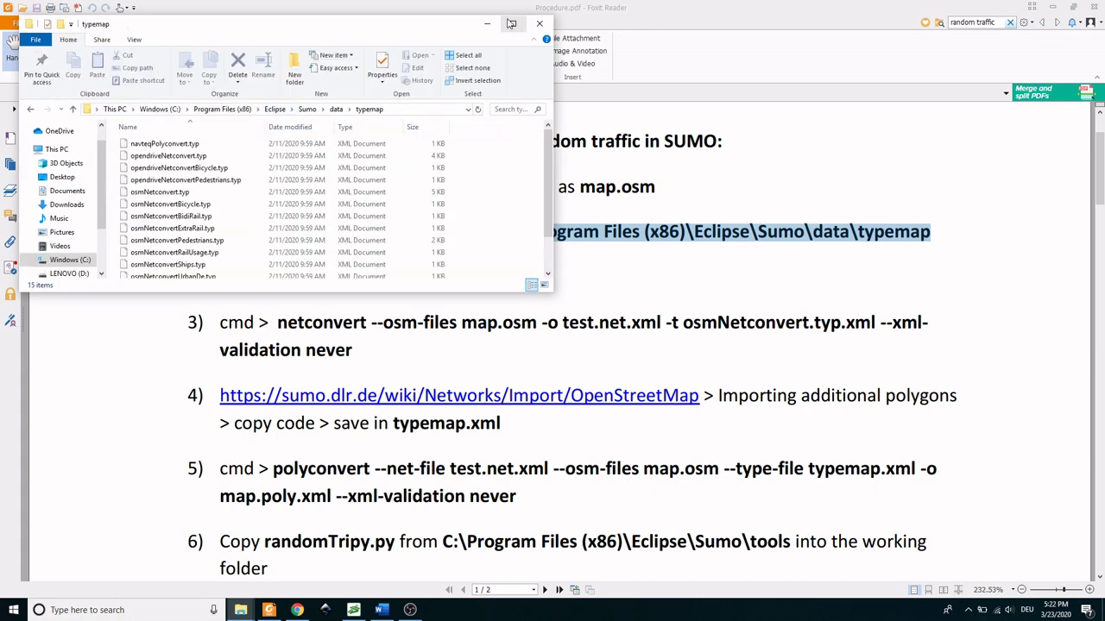
# Step: Copy osmNetconvert.typ.xml from the maximized typemap folder
pyautogui.click(511, 24)
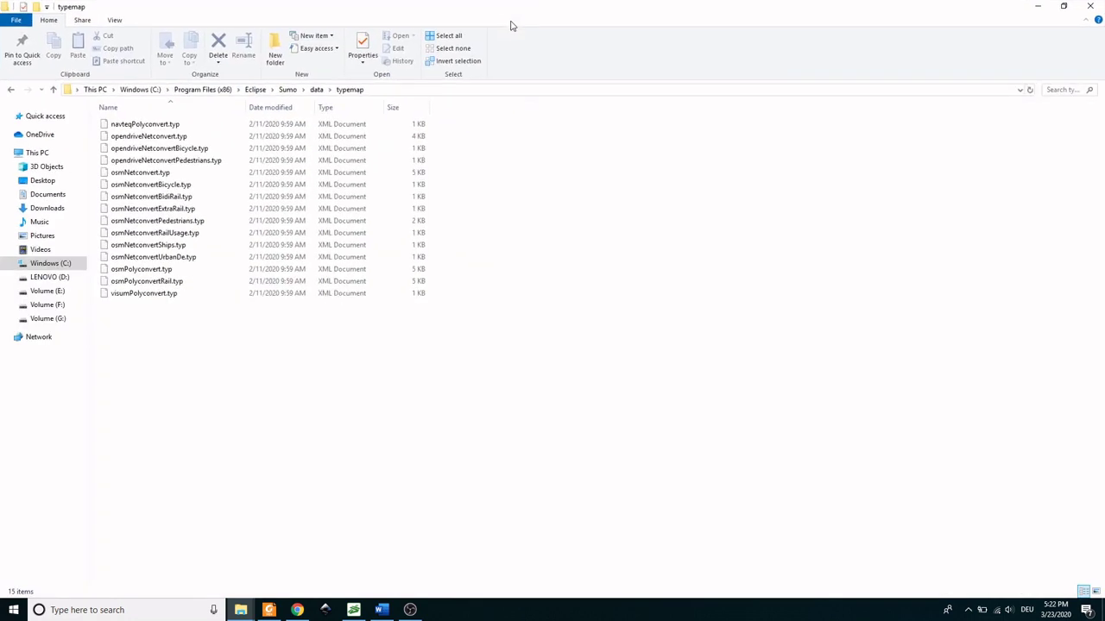
pyautogui.click(162, 174)
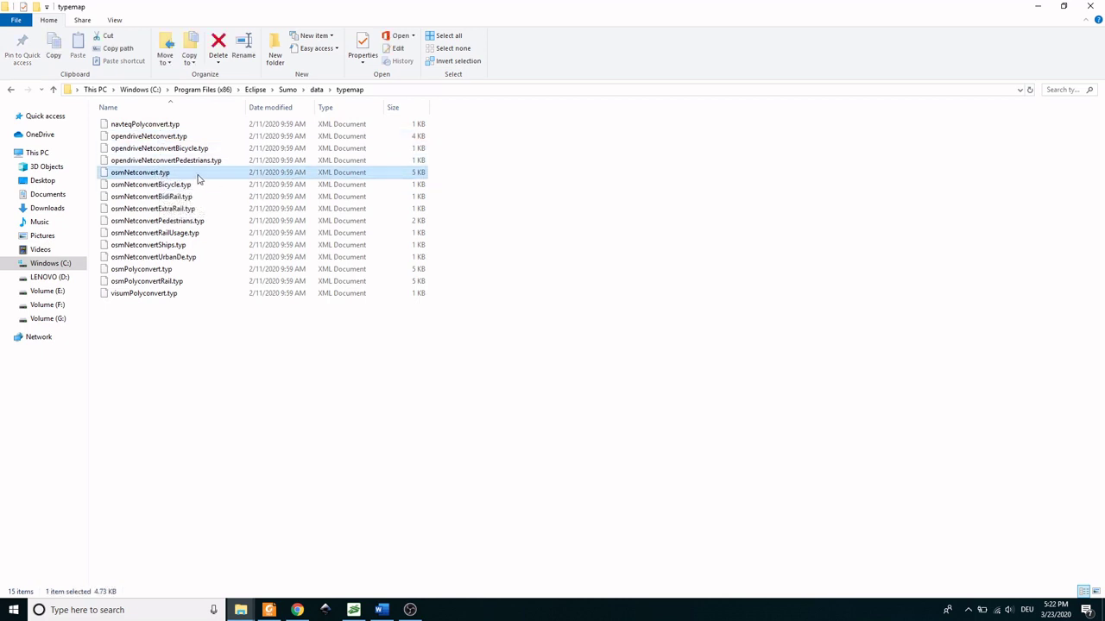
pyautogui.rightClick(190, 172)
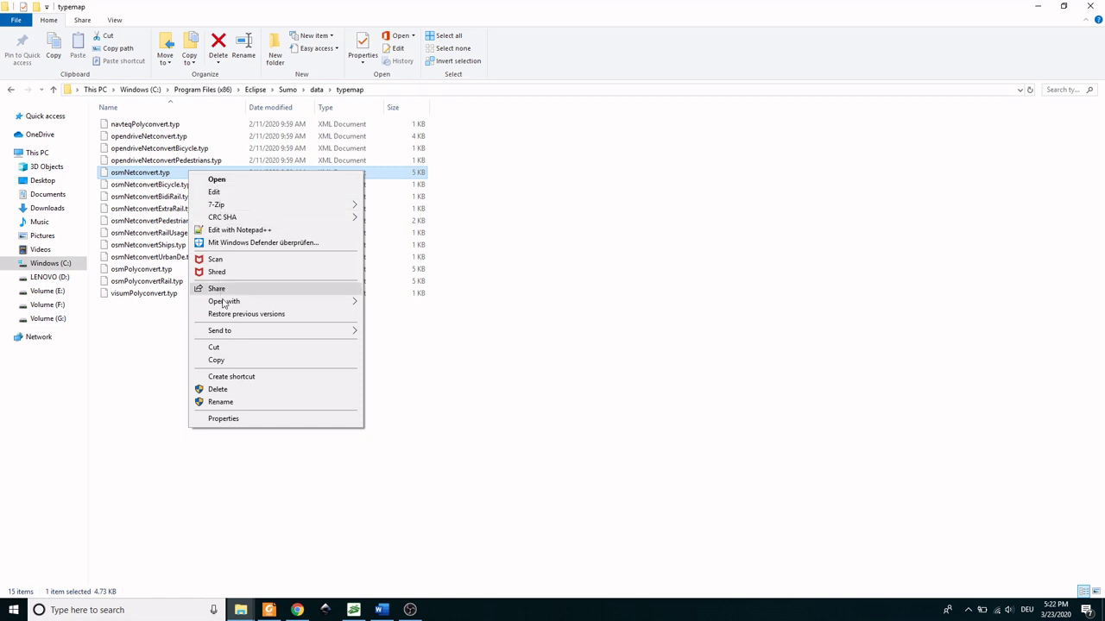
pyautogui.click(223, 360)
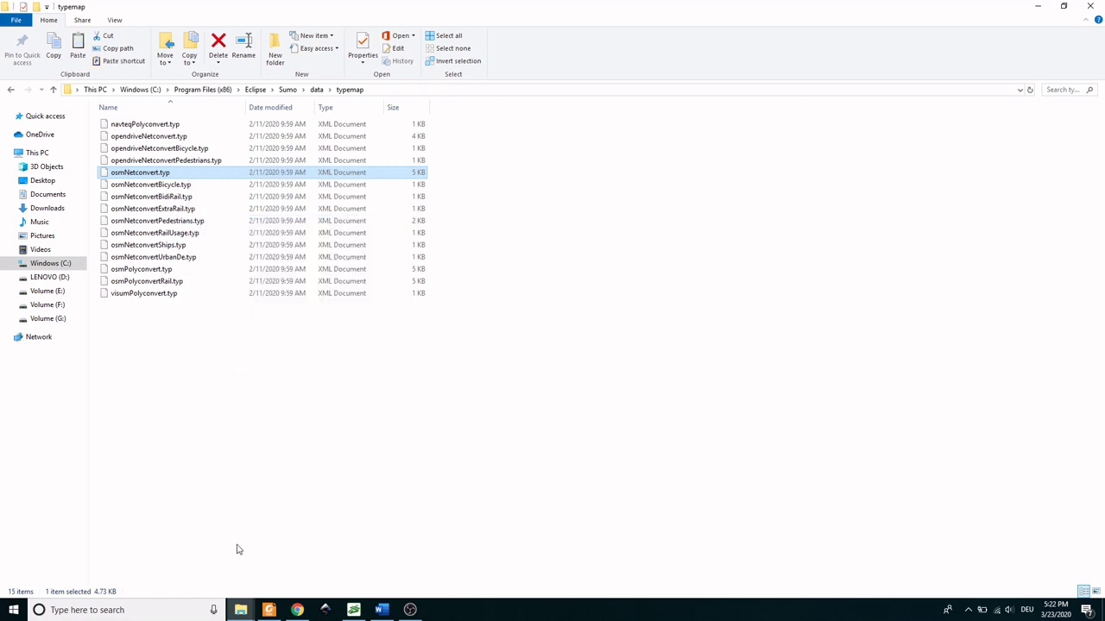
# Step: Paste osmNetconvert.typ.xml into the SUMO working folder
pyautogui.moveTo(240, 608)
pyautogui.click(195, 561)
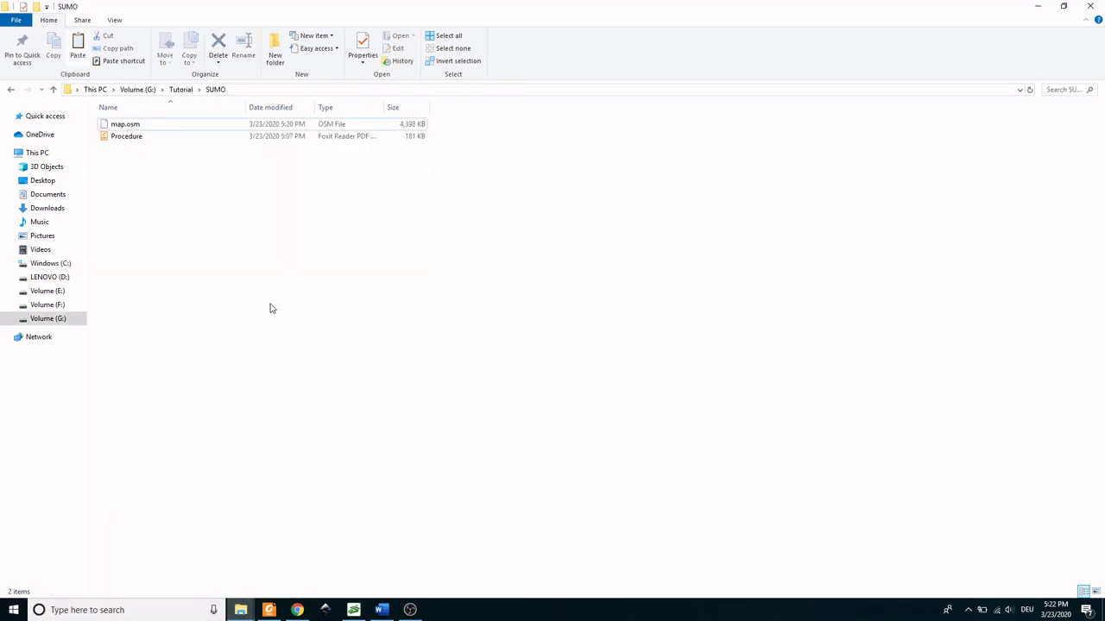
pyautogui.rightClick(250, 210)
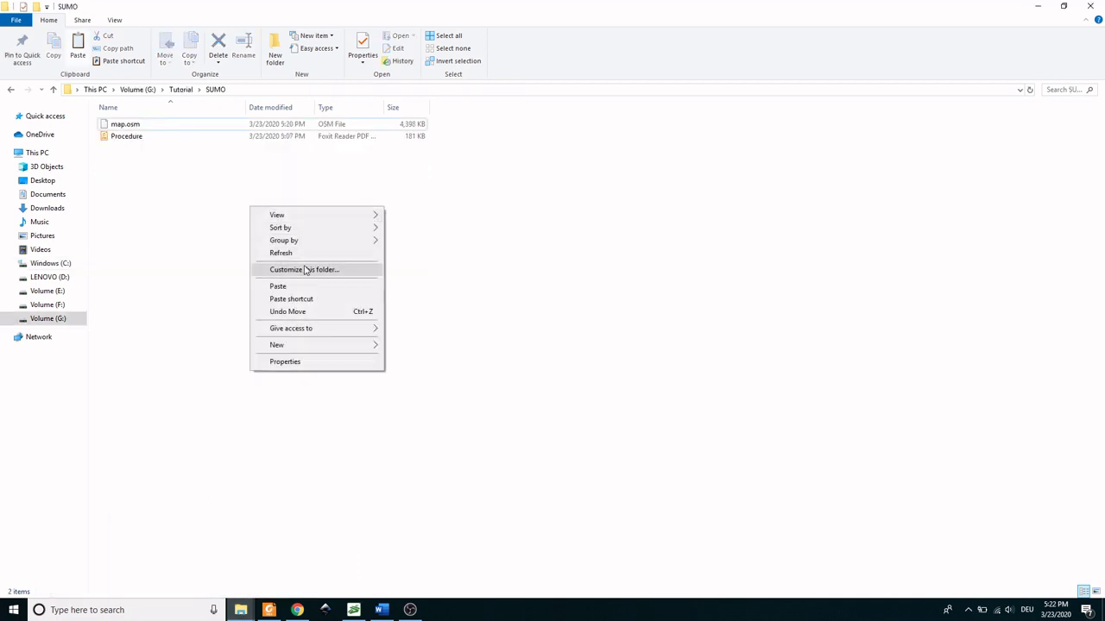
pyautogui.click(277, 286)
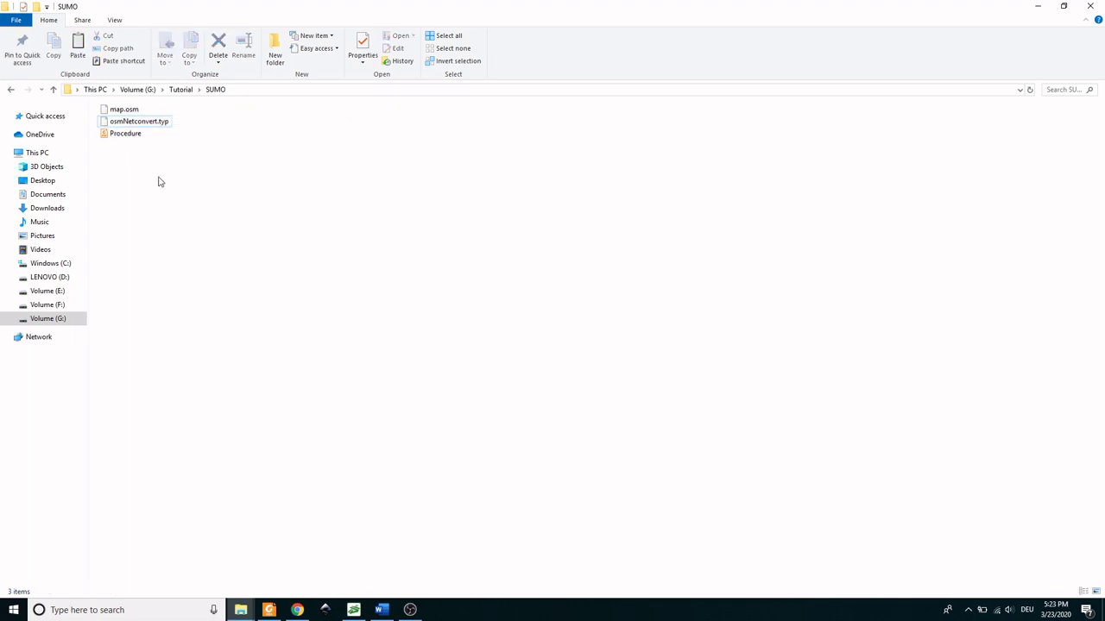
# Step: Copy the step-3 netconvert command from Procedure.pdf
pyautogui.hotkey('alt', 'Tab')
pyautogui.moveTo(270, 322); pyautogui.dragTo(363, 357)
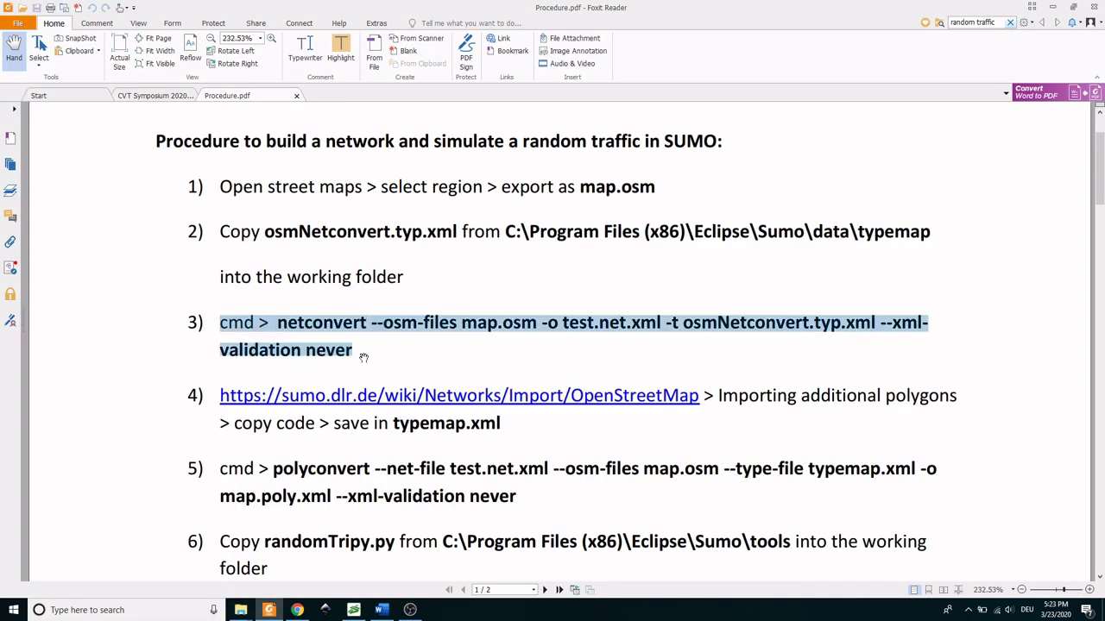
pyautogui.hotkey('alt', 'Tab')
# Step: Open a Command Prompt in the SUMO folder by entering cmd in the address bar
pyautogui.click(254, 92)
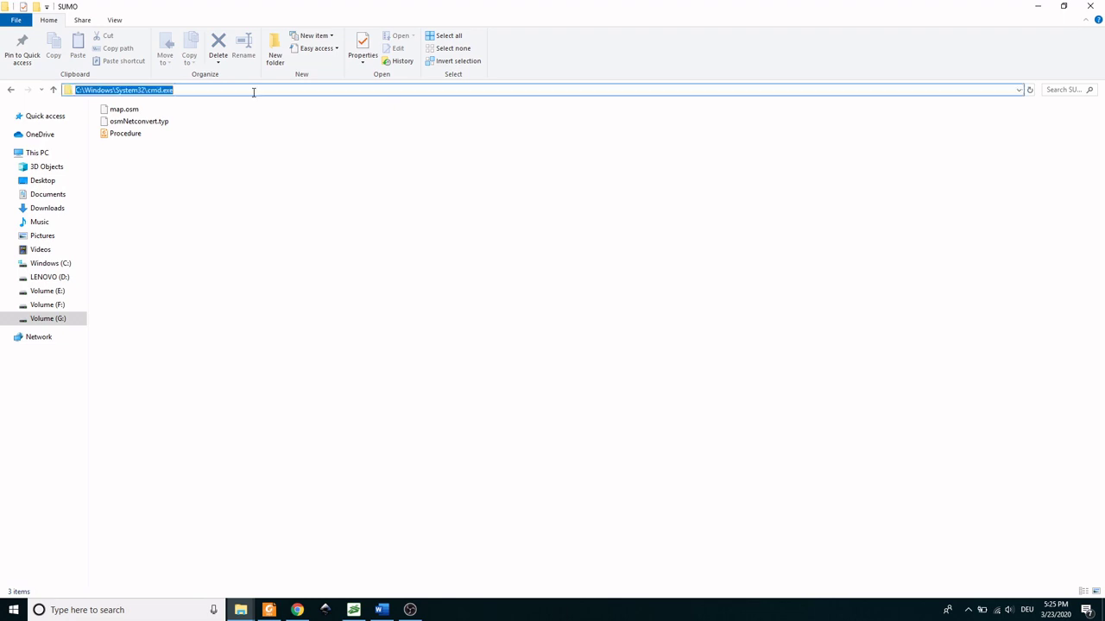
pyautogui.write('cmd')
pyautogui.press('Return')
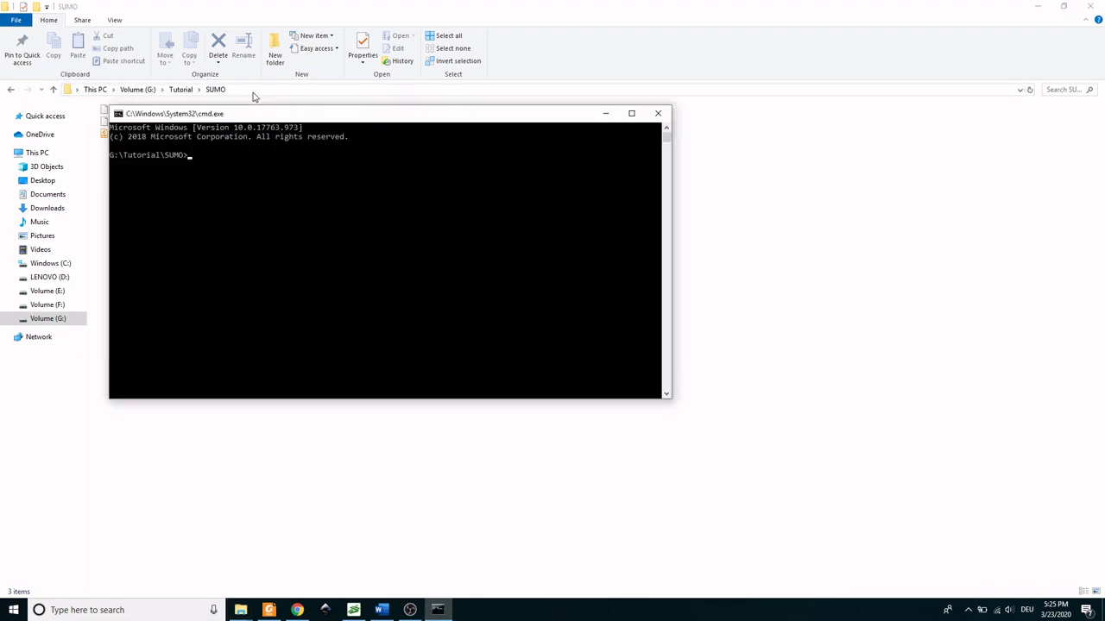
pyautogui.moveTo(247, 117); pyautogui.dragTo(347, 136)
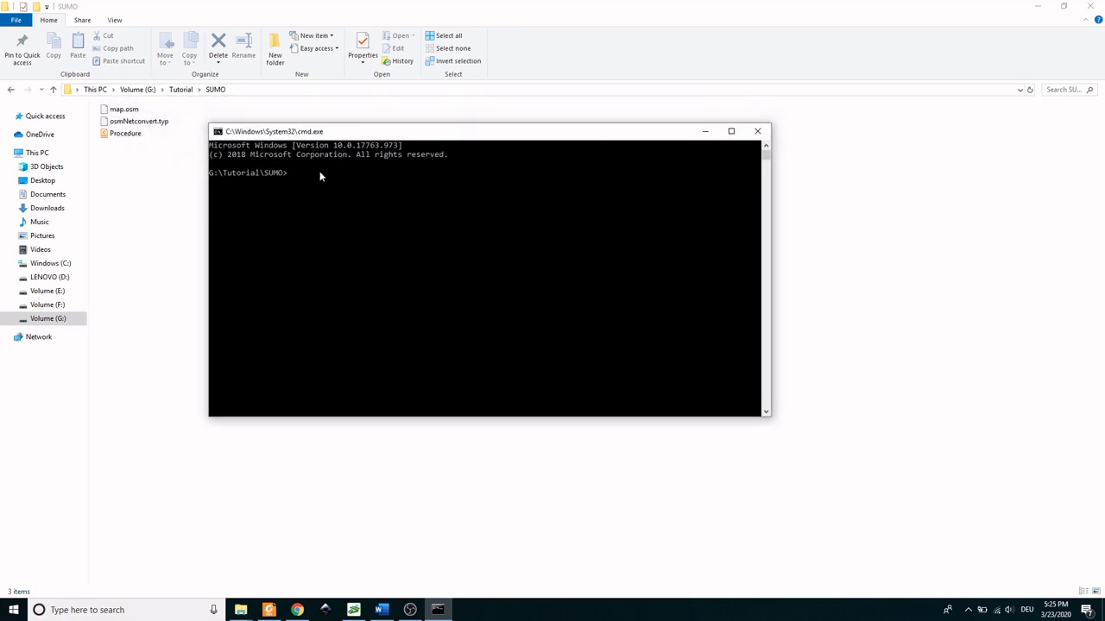
# Step: Paste and run the netconvert command, producing test.net.xml with a Success message
pyautogui.hotkey('ctrl', 'v')
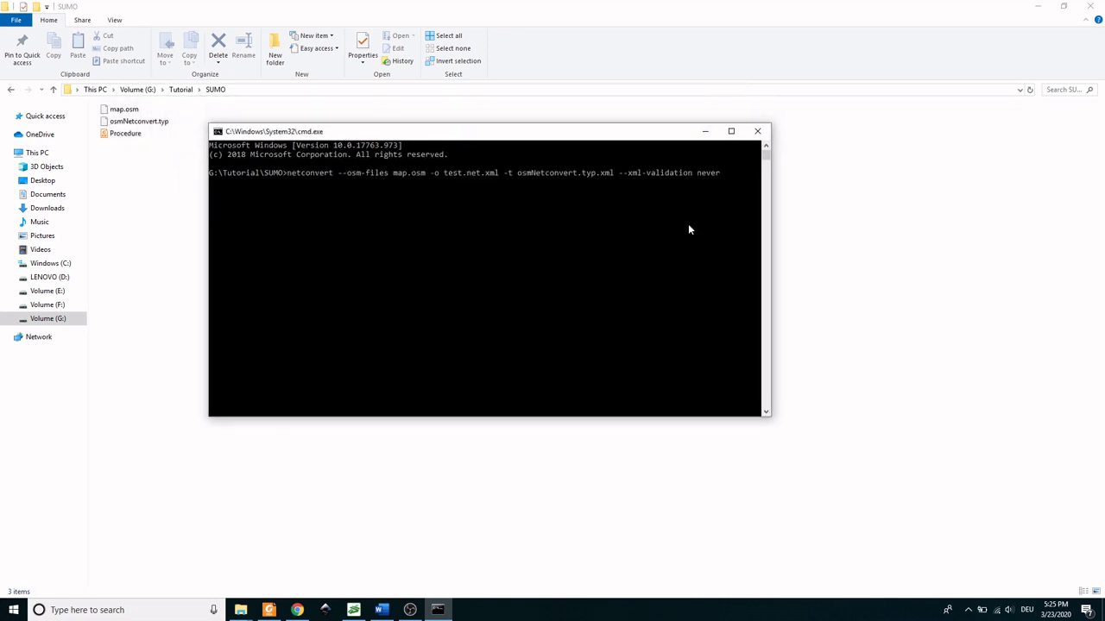
pyautogui.press('Return')
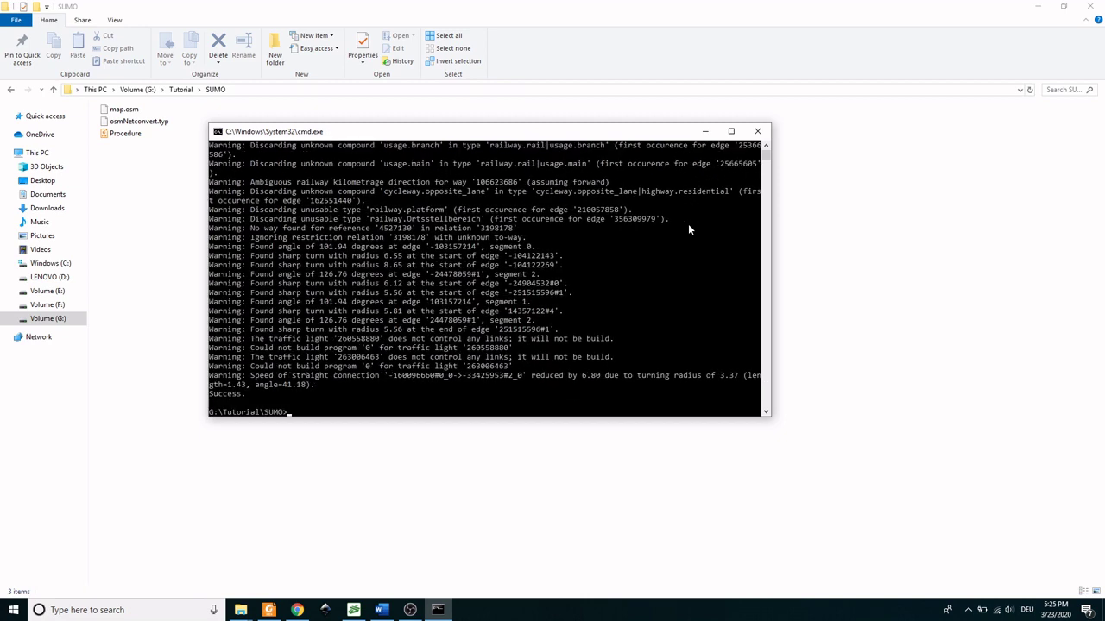
pyautogui.moveTo(245, 394); pyautogui.dragTo(212, 390)
pyautogui.click(178, 198)
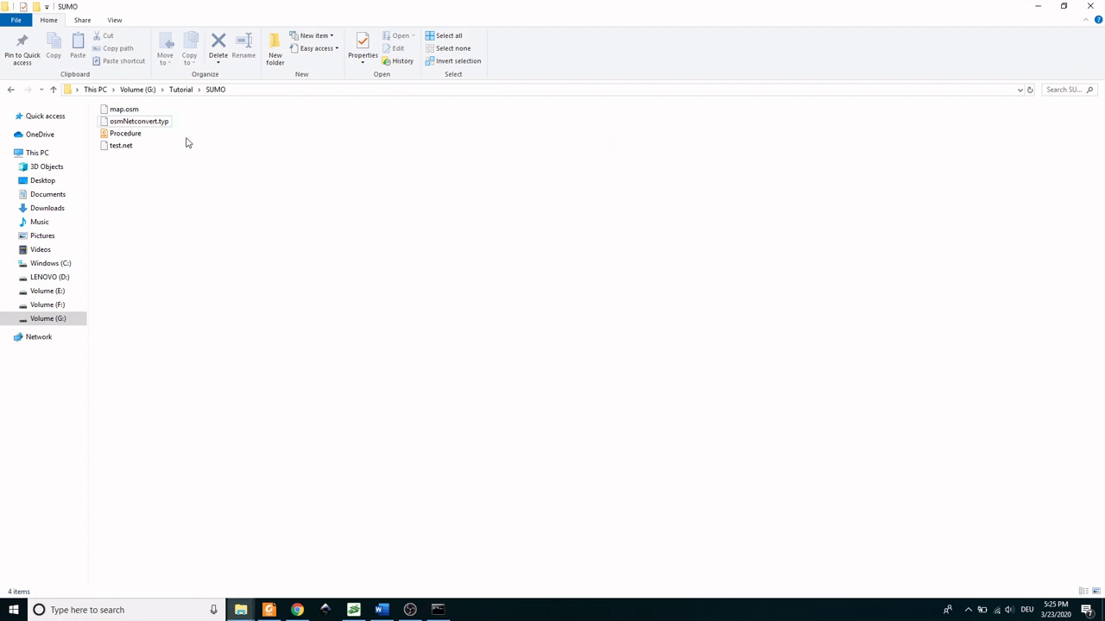
pyautogui.click(122, 147)
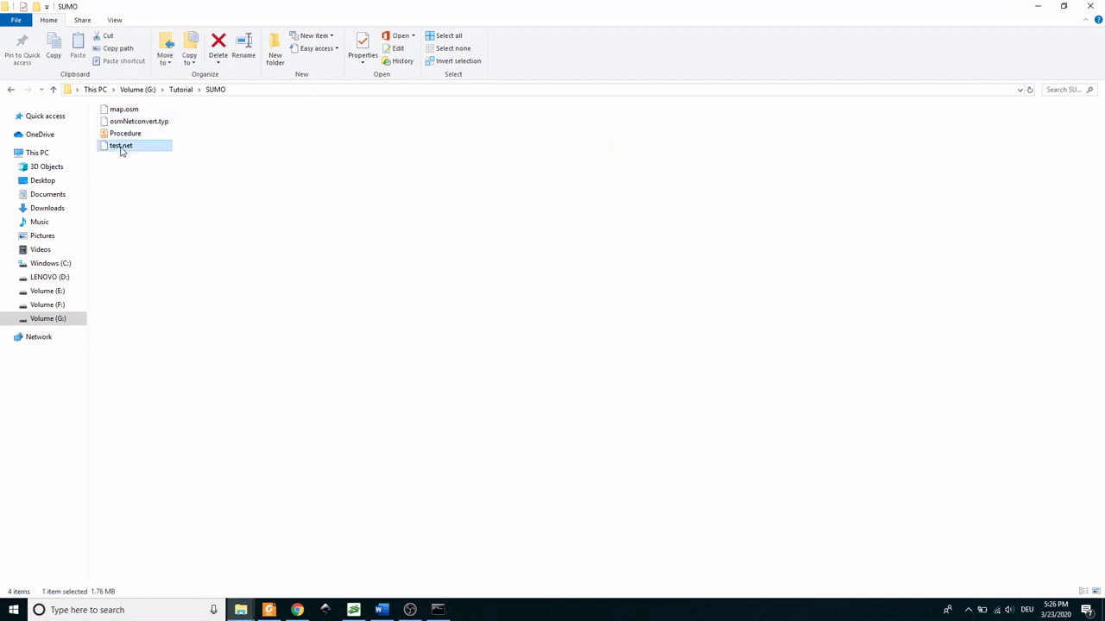
pyautogui.rightClick(135, 147)
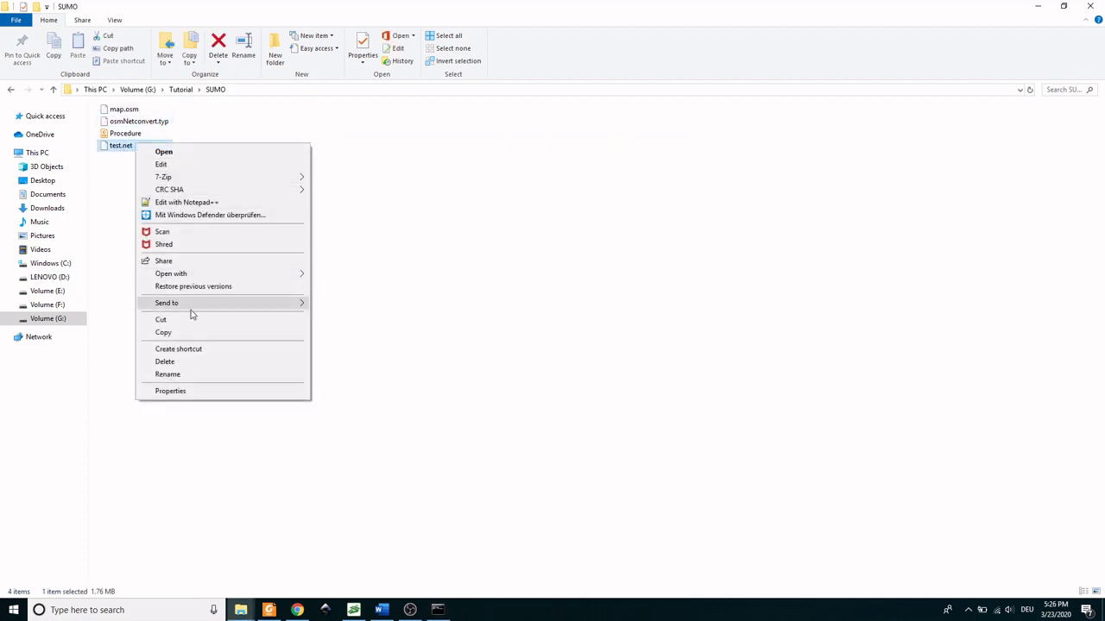
pyautogui.click(184, 392)
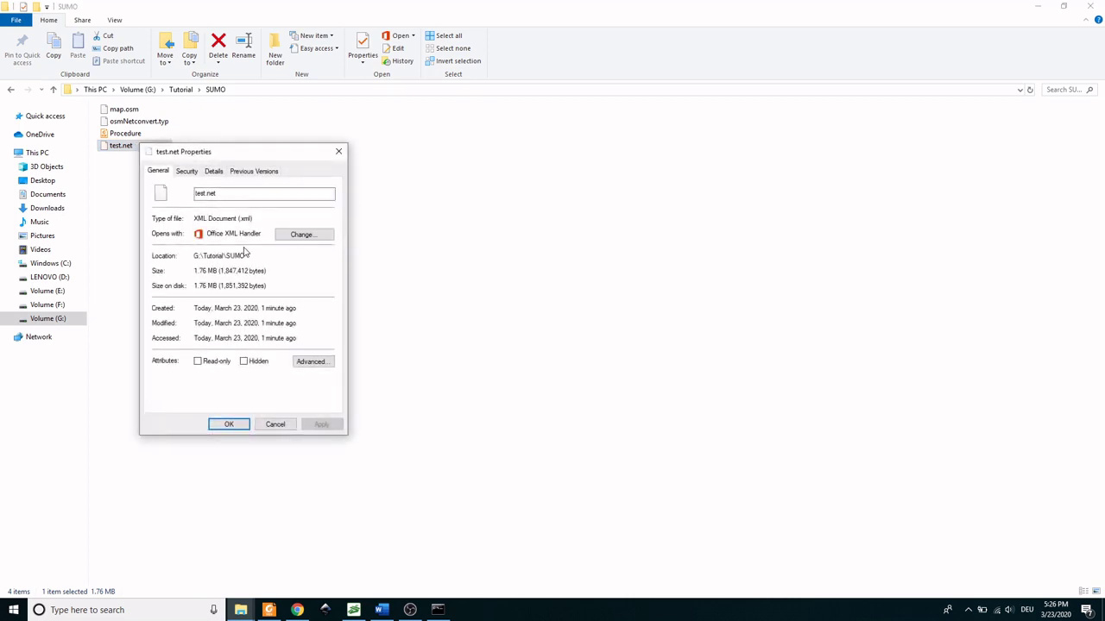
pyautogui.doubleClick(243, 218)
pyautogui.click(232, 425)
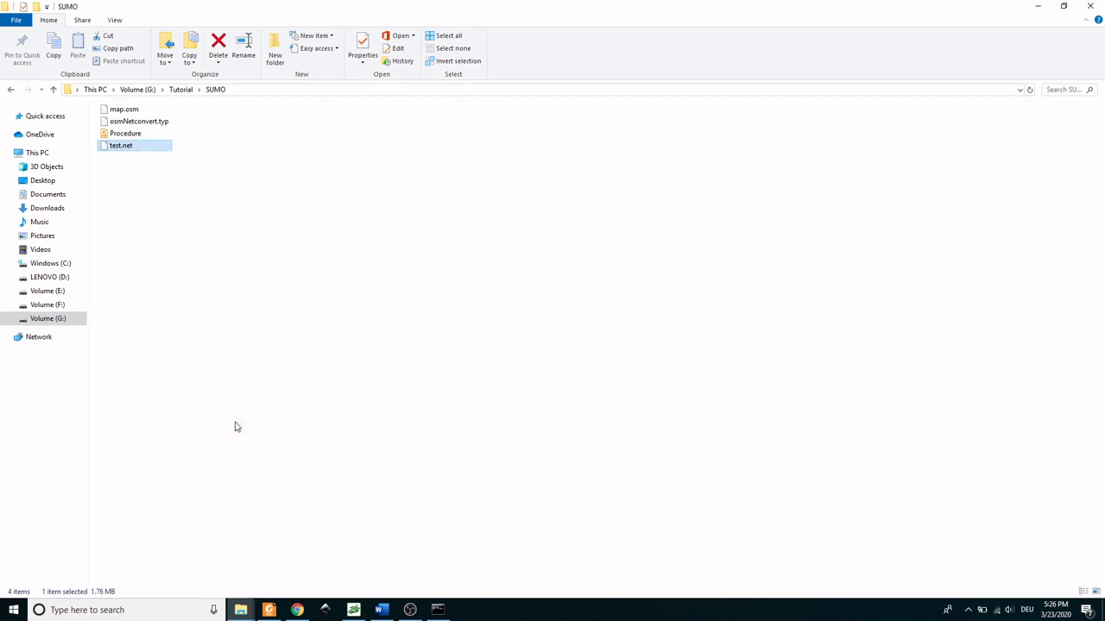
# Step: Return to Procedure.pdf and deselect the netconvert command
pyautogui.click(269, 611)
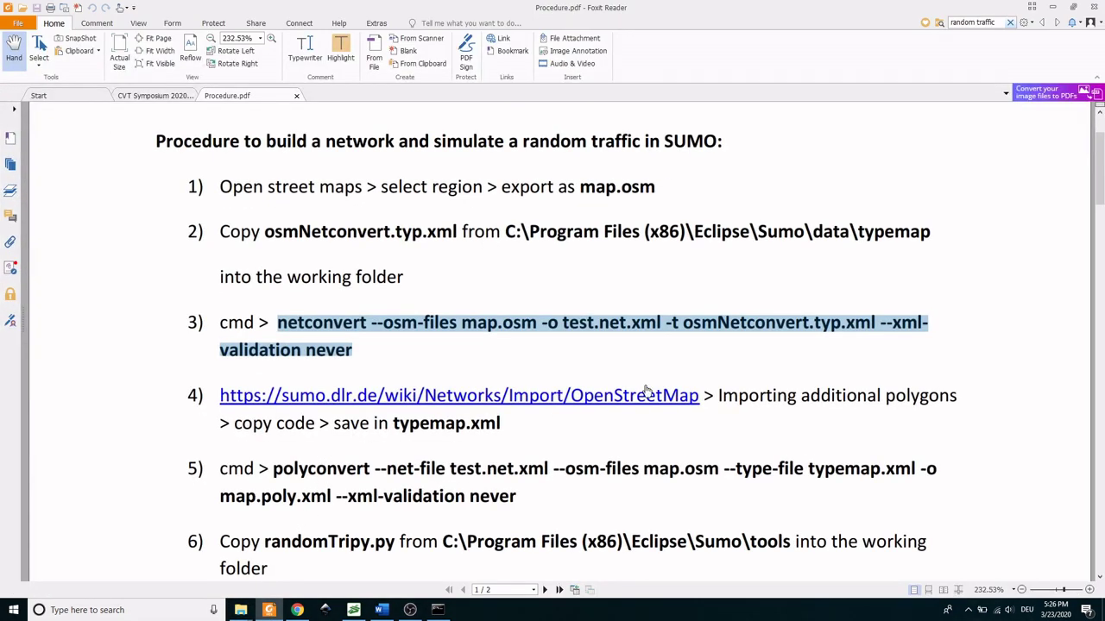
pyautogui.click(689, 360)
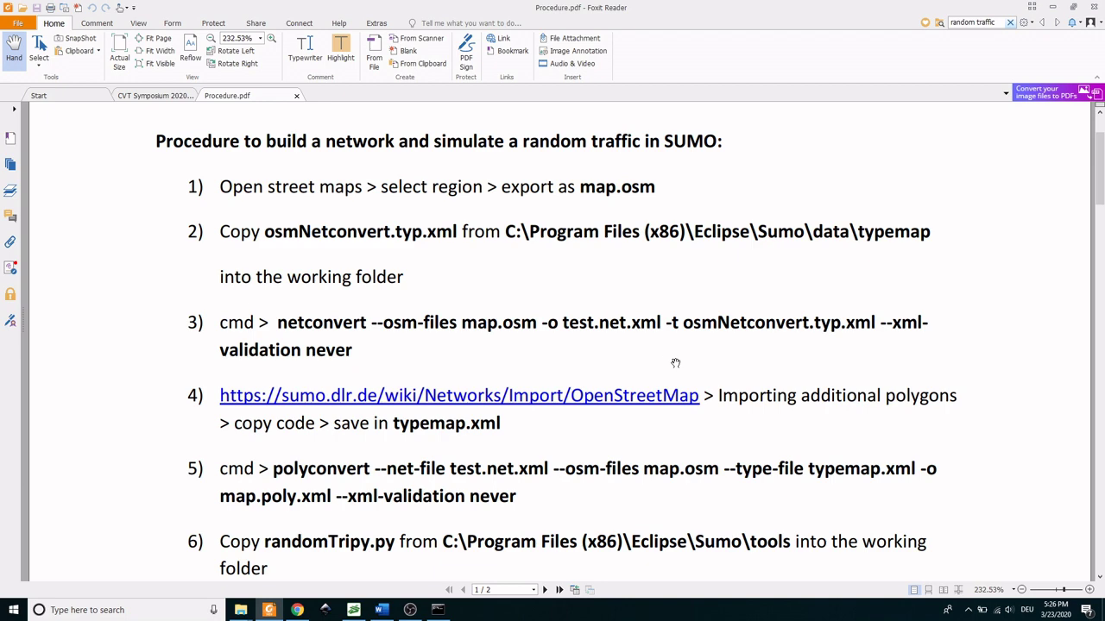
# Step: Copy the polygonTypes code under Importing additional Polygons on the SUMO OpenStreetMap import page
pyautogui.click(224, 397)
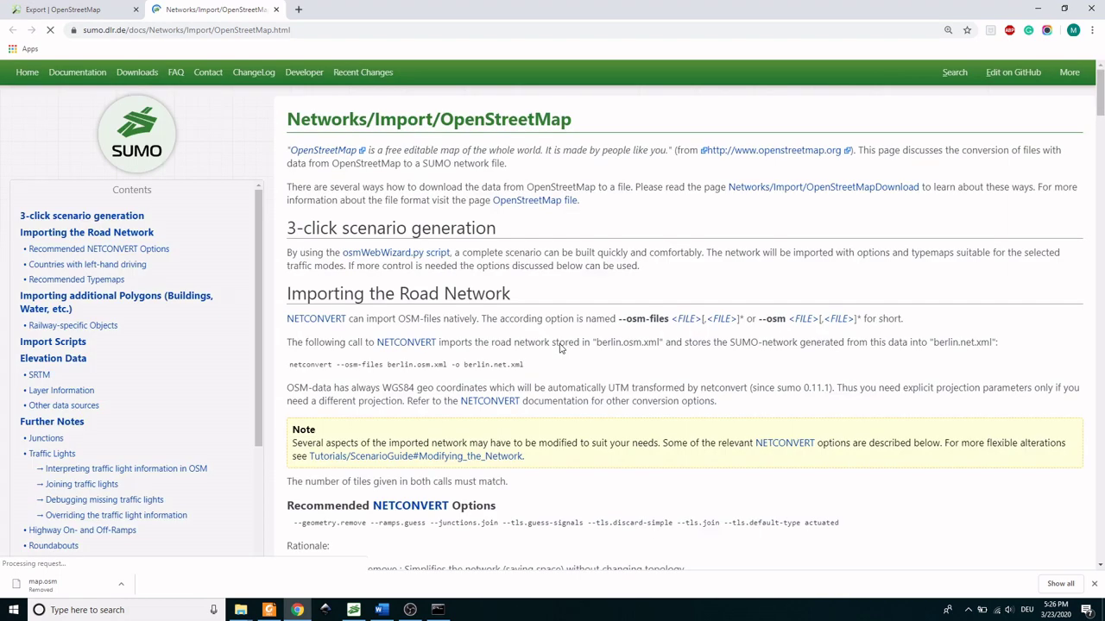
pyautogui.scroll(-4, 582, 166)
pyautogui.scroll(-7, 584, 167)
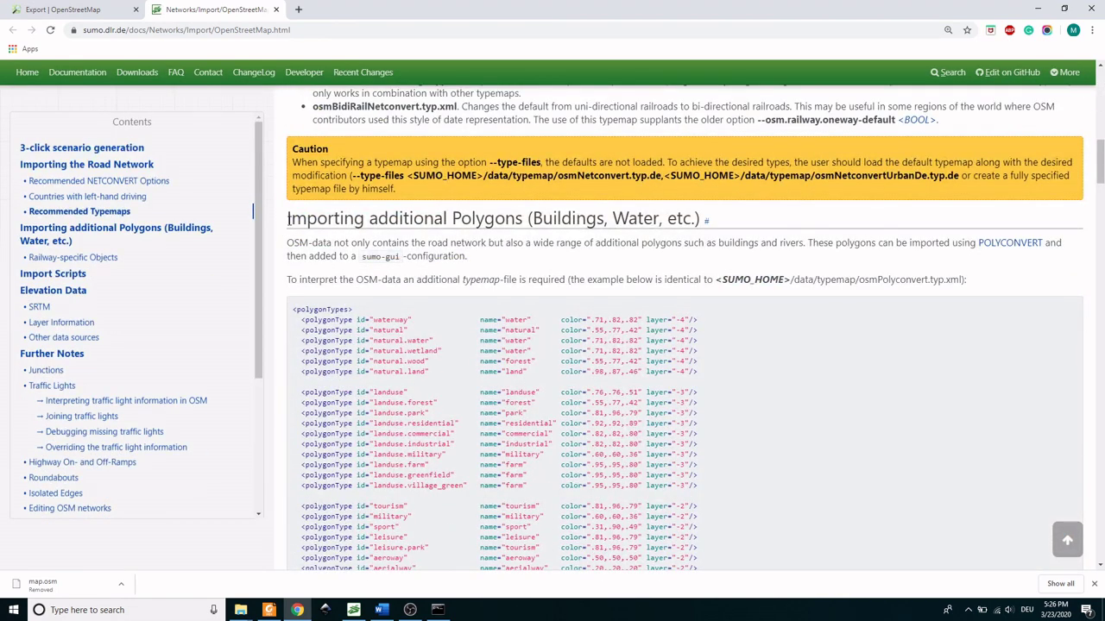
pyautogui.moveTo(287, 218); pyautogui.dragTo(523, 222)
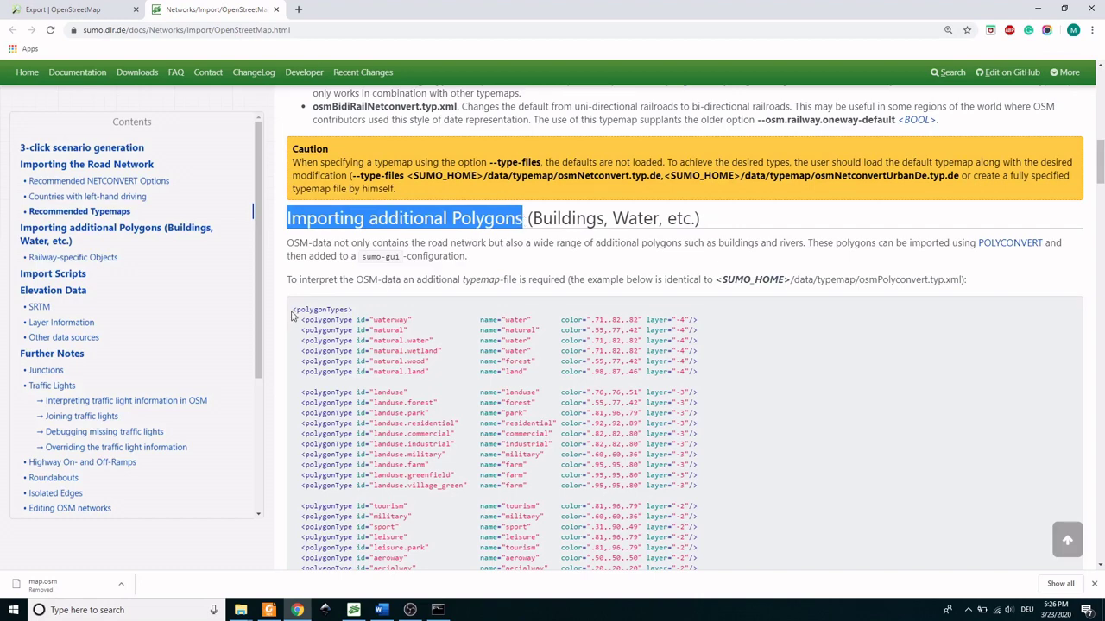
pyautogui.click(294, 309)
pyautogui.moveTo(294, 309); pyautogui.dragTo(501, 445)
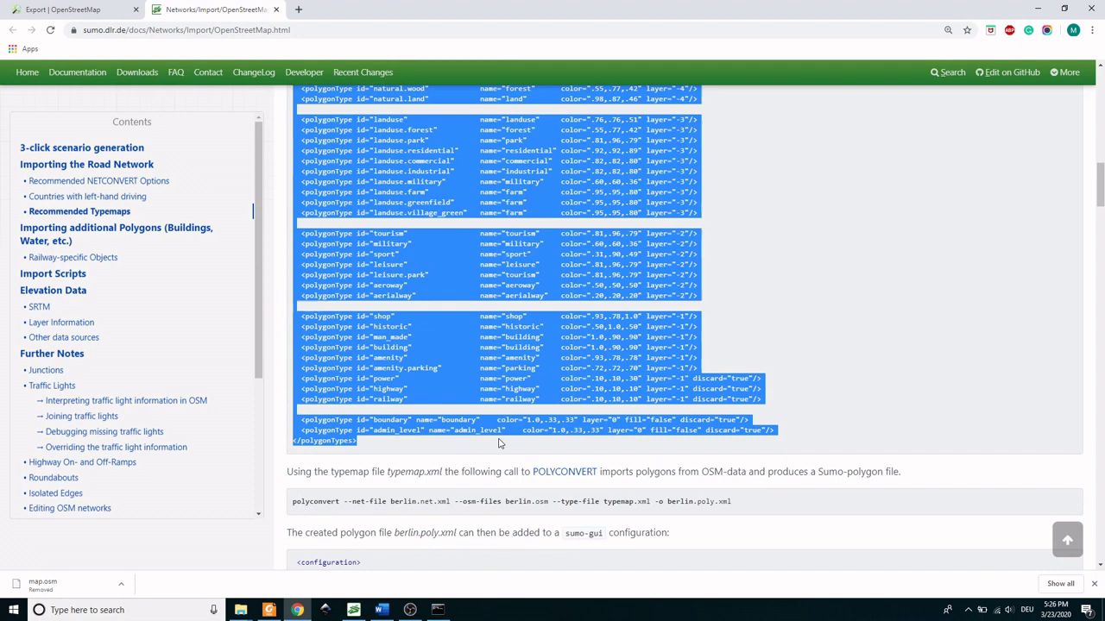
pyautogui.rightClick(505, 349)
pyautogui.click(522, 356)
# Step: Launch Notepad++ from the Start search
pyautogui.click(14, 610)
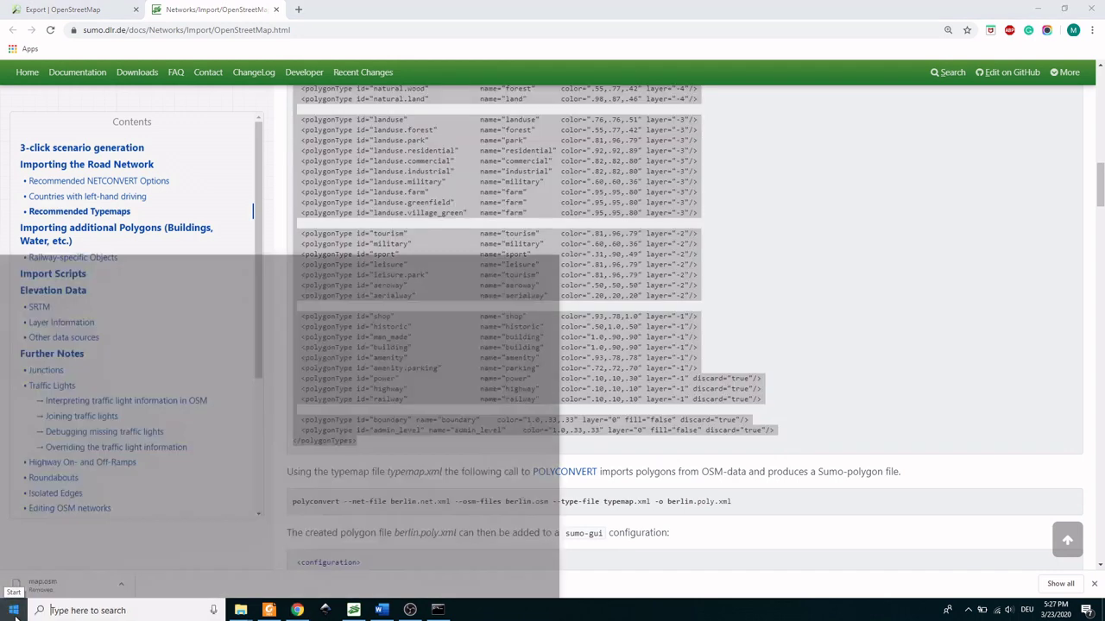
pyautogui.write('n')
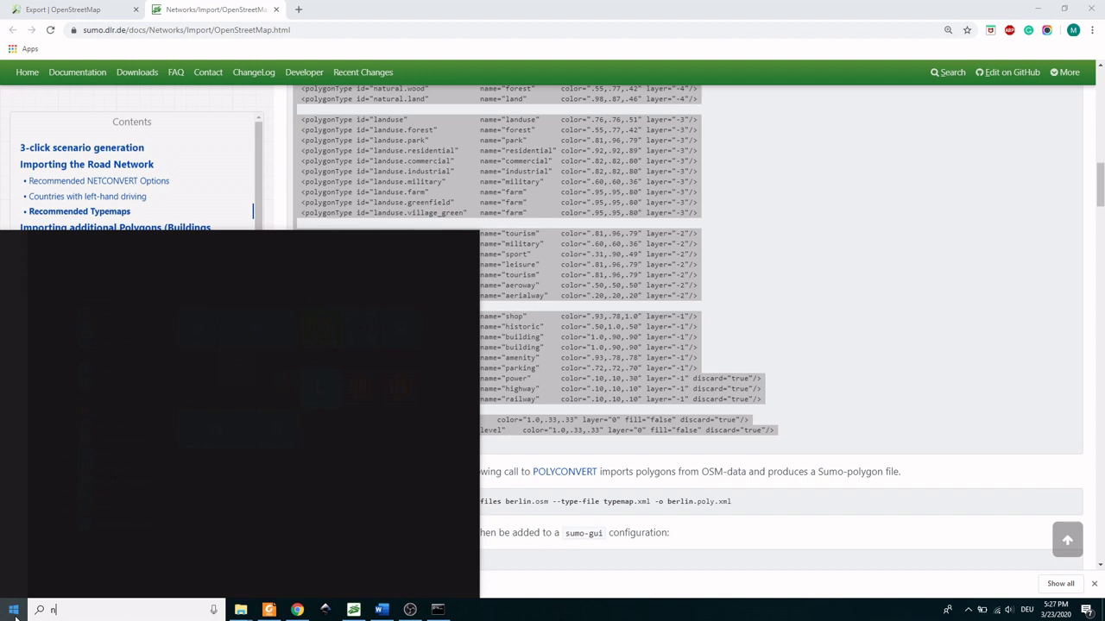
pyautogui.write('otepad')
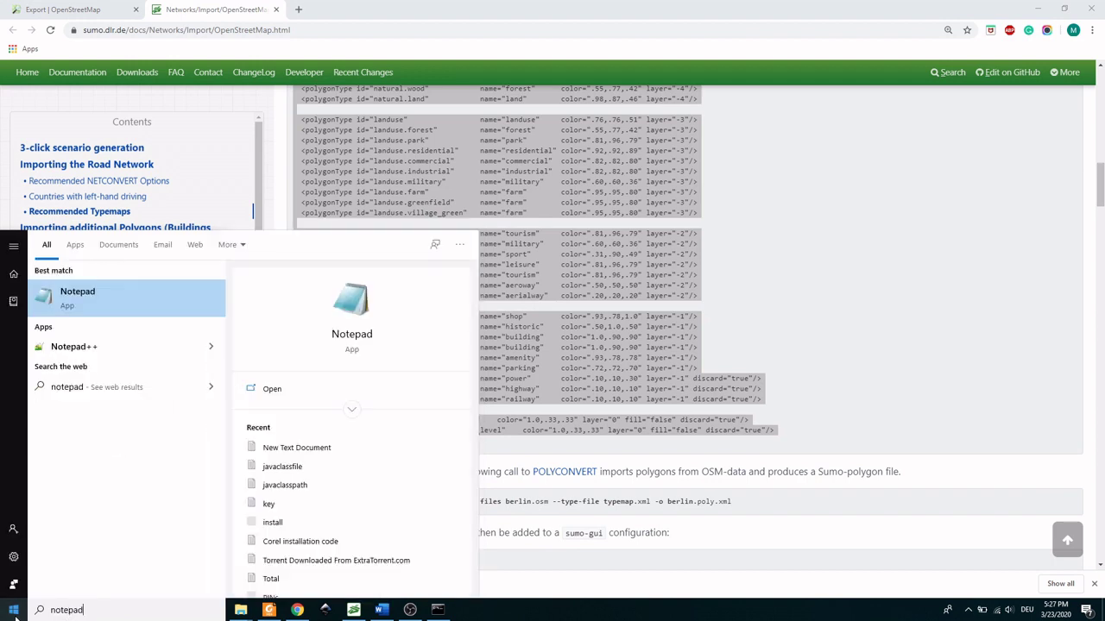
pyautogui.press('Down')
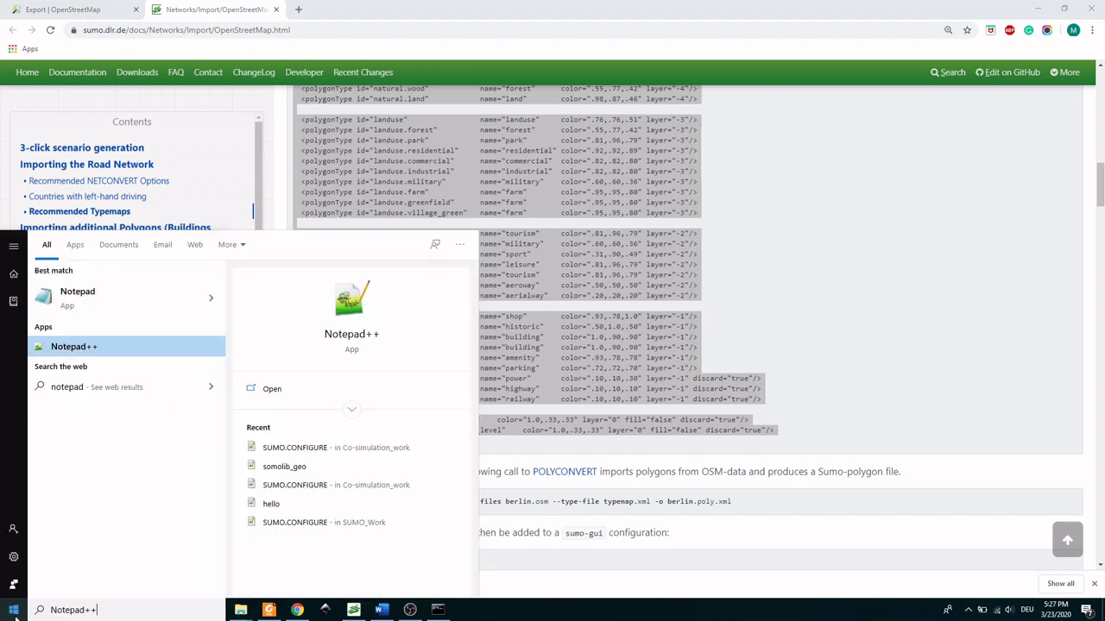
pyautogui.press('Return')
# Step: Paste the polygonTypes code and save it as typemap.xml in the SUMO folder, then return to the PDF
pyautogui.rightClick(150, 98)
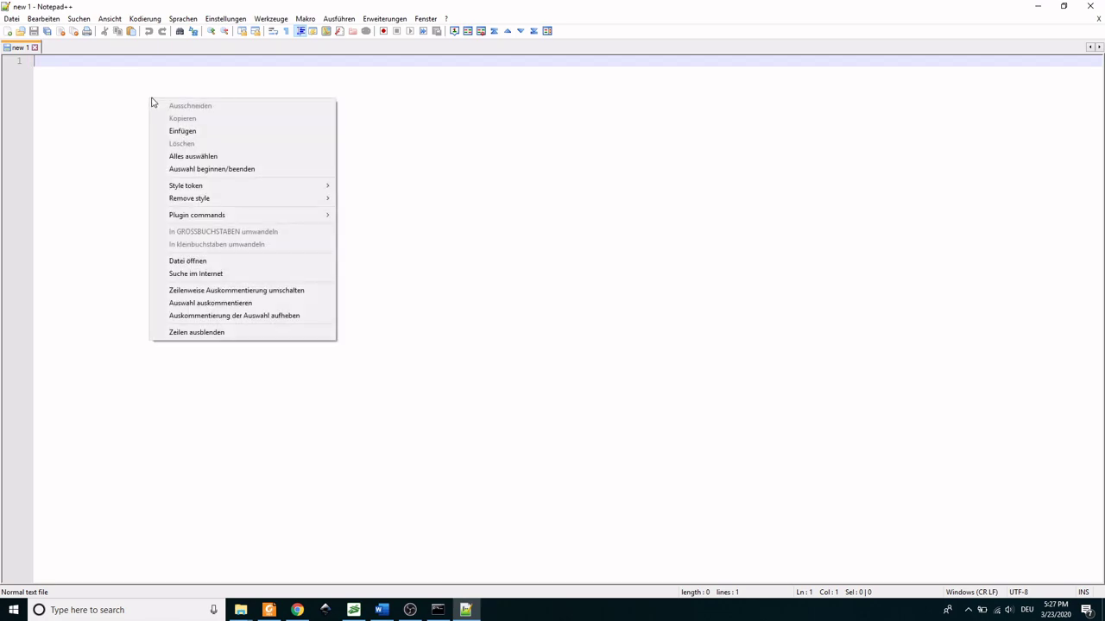
pyautogui.click(181, 131)
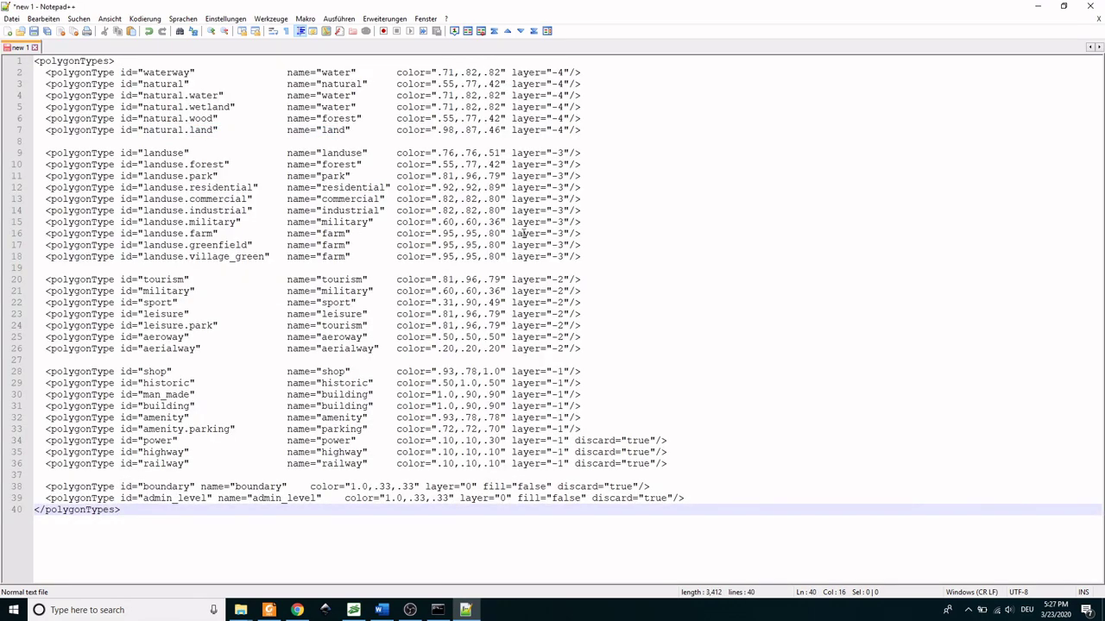
pyautogui.click(11, 19)
pyautogui.click(39, 123)
pyautogui.rightClick(188, 369)
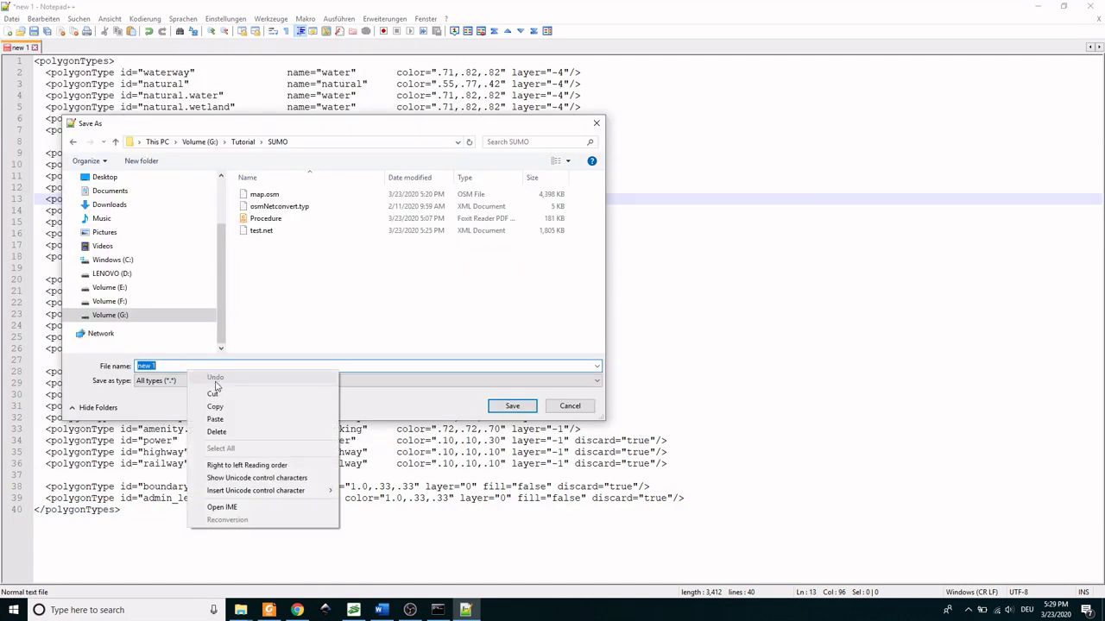
pyautogui.click(223, 420)
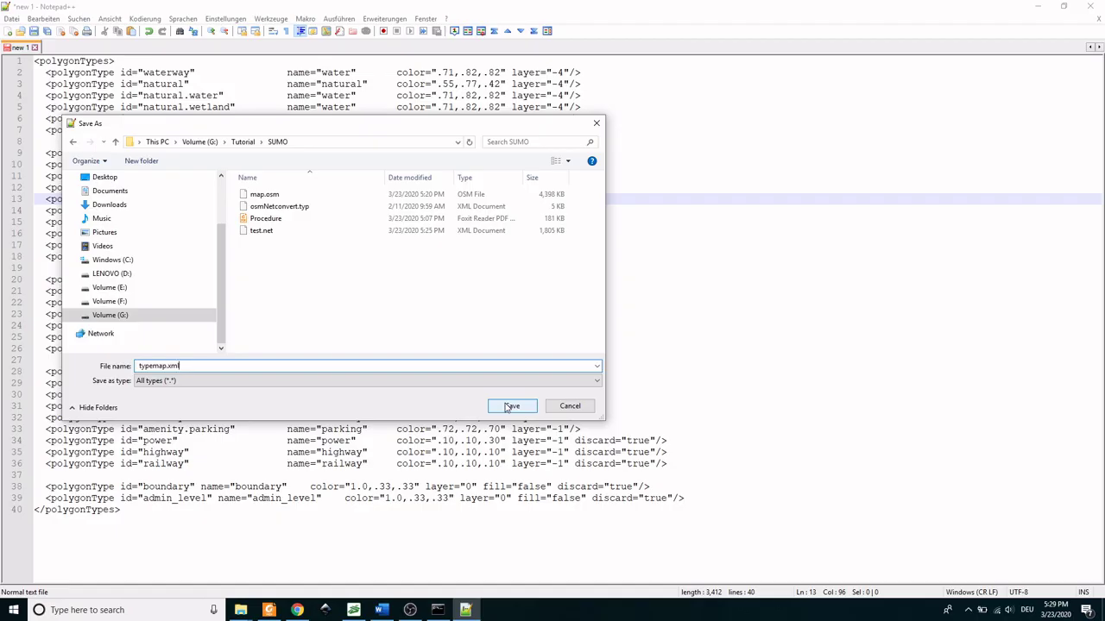
pyautogui.click(510, 406)
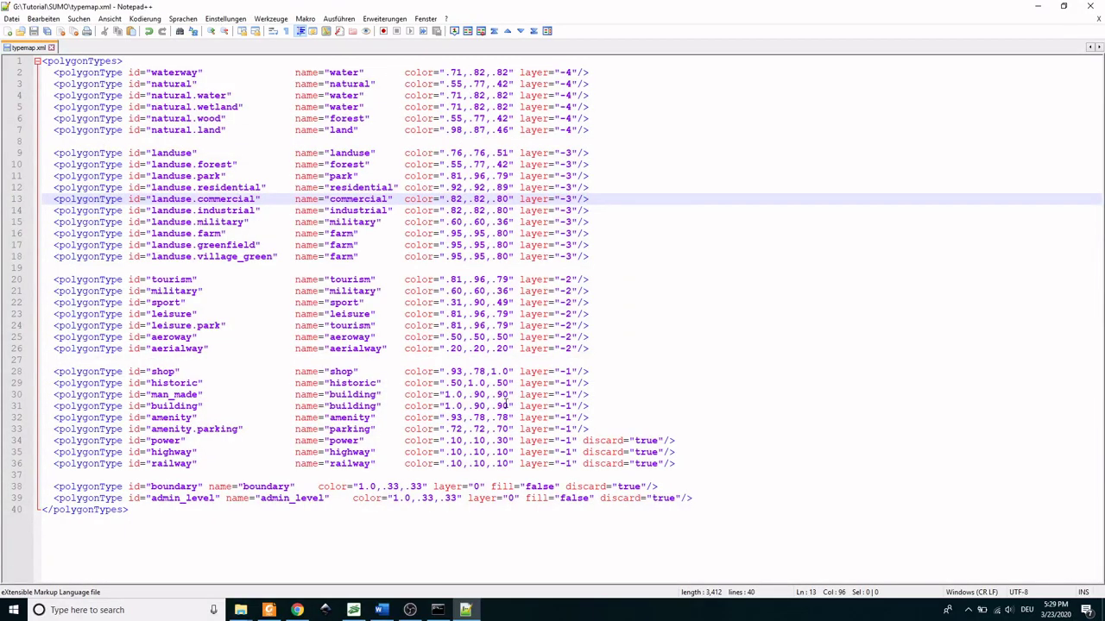
pyautogui.click(268, 610)
# Step: Run the step-5 polyconvert command from the PDF in Command Prompt and confirm it reports Success
pyautogui.click(242, 461)
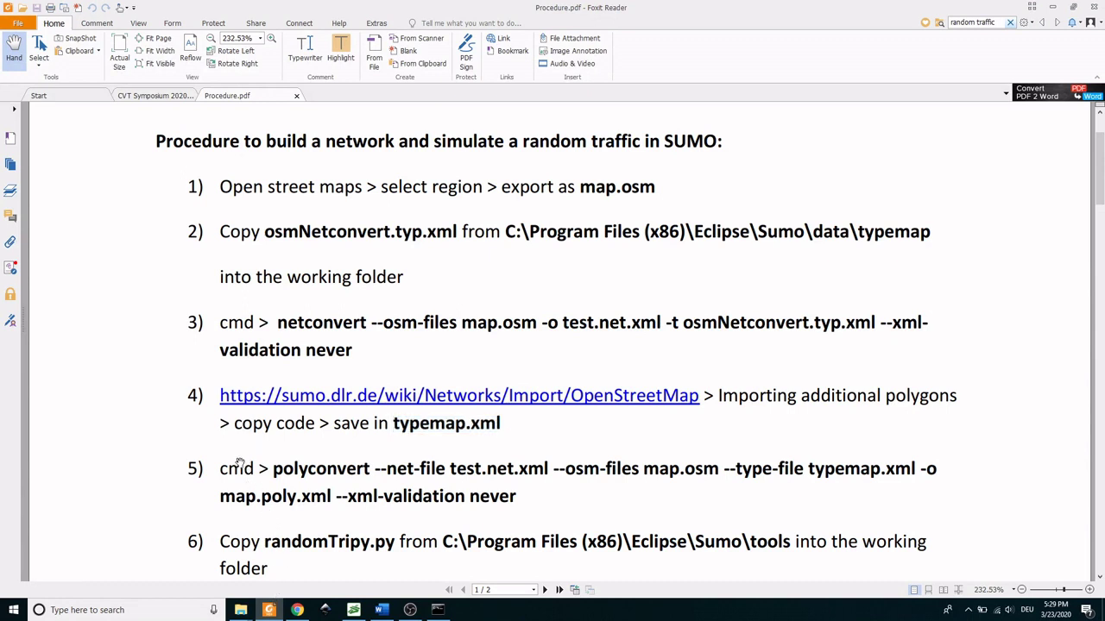
pyautogui.moveTo(220, 470); pyautogui.dragTo(517, 498)
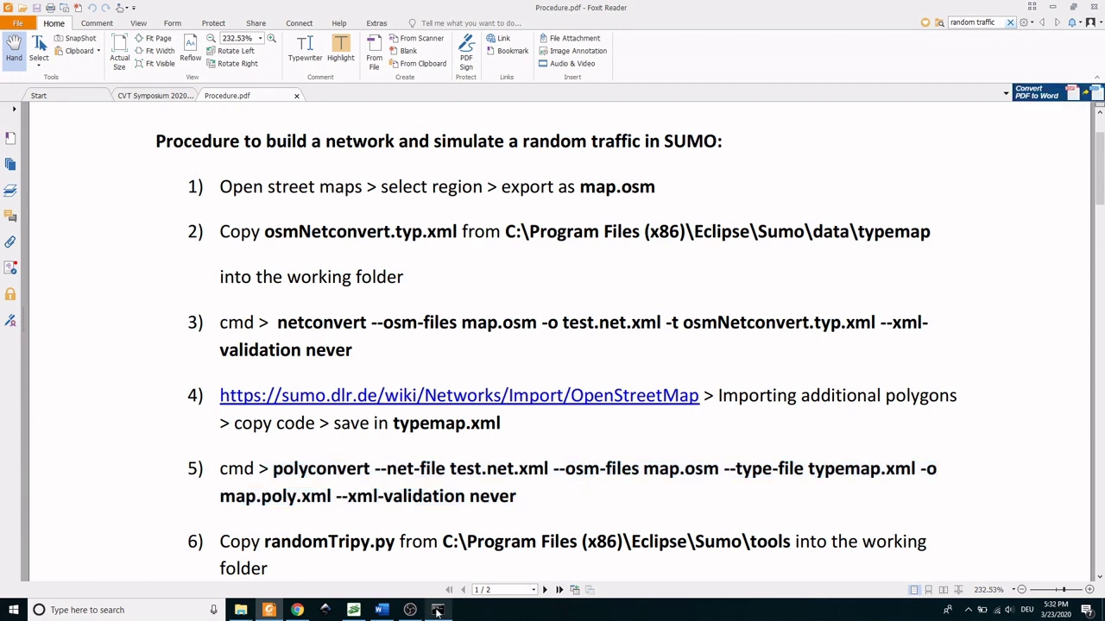
pyautogui.click(438, 611)
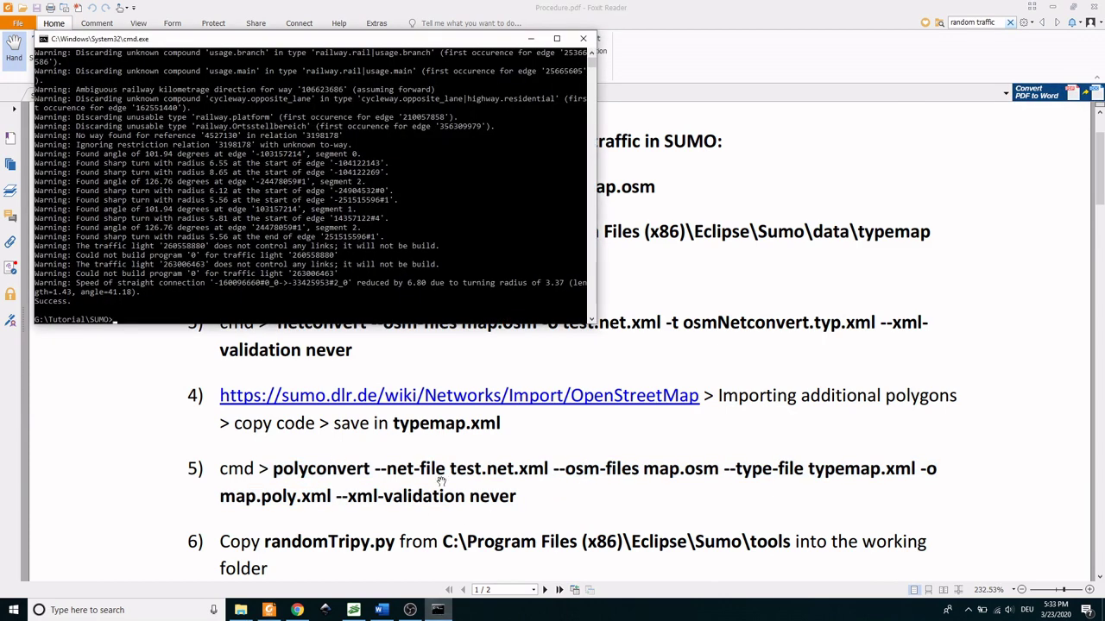
pyautogui.hotkey('ctrl', 'v')
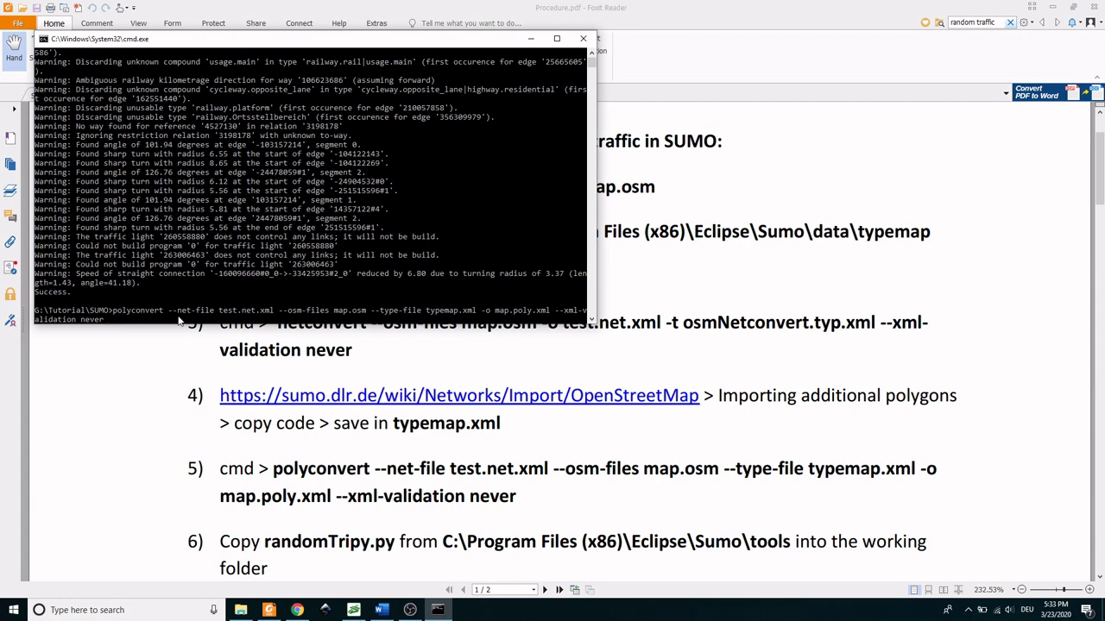
pyautogui.press('Return')
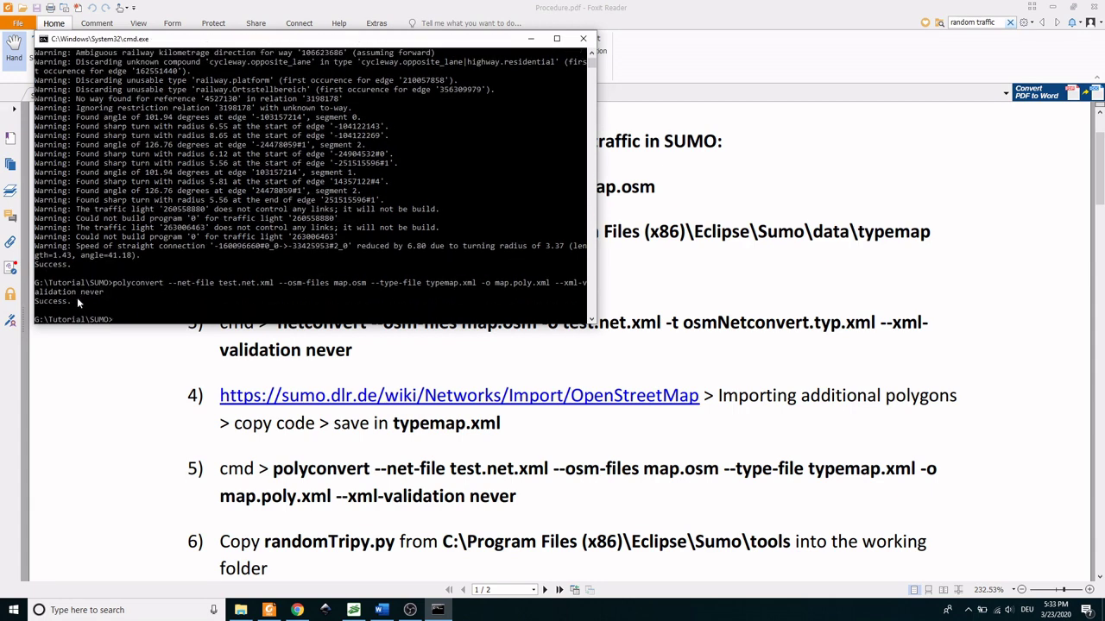
pyautogui.moveTo(77, 298); pyautogui.dragTo(36, 302)
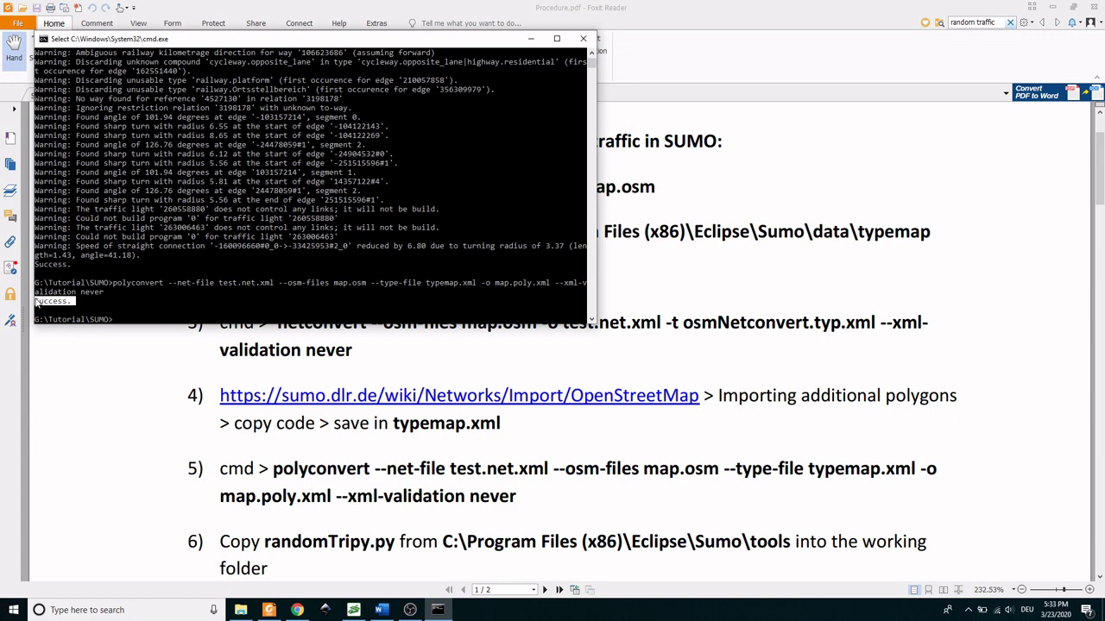
pyautogui.click(531, 38)
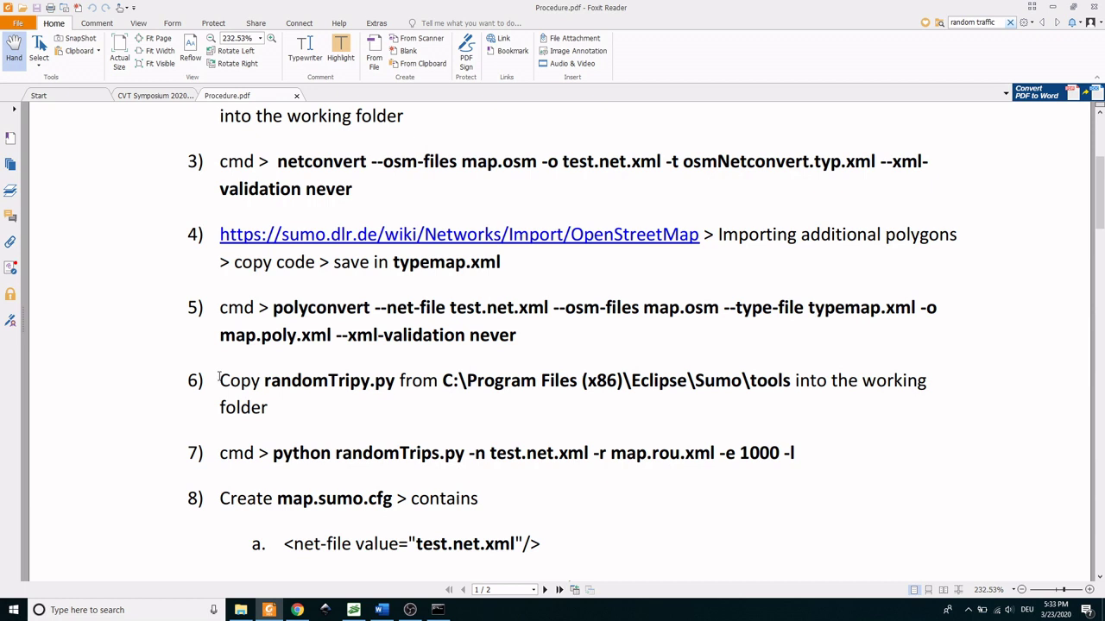
# Step: Select the step 6 text giving the C:\Program Files (x86)\Eclipse\Sumo\tools folder path
pyautogui.moveTo(219, 381); pyautogui.dragTo(398, 386)
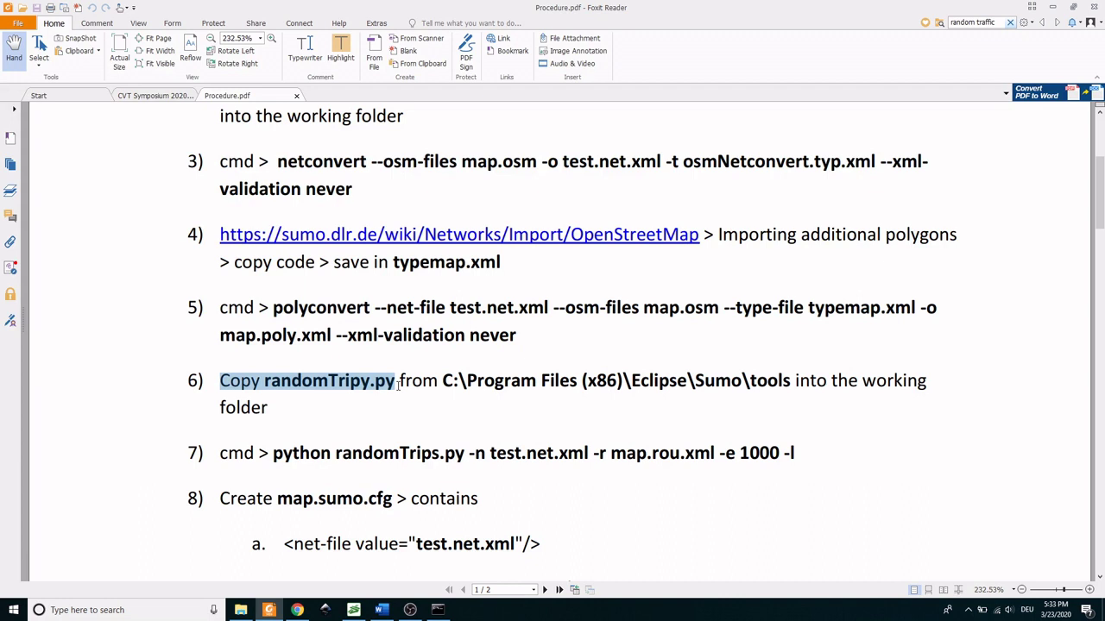
pyautogui.moveTo(398, 386); pyautogui.dragTo(434, 407)
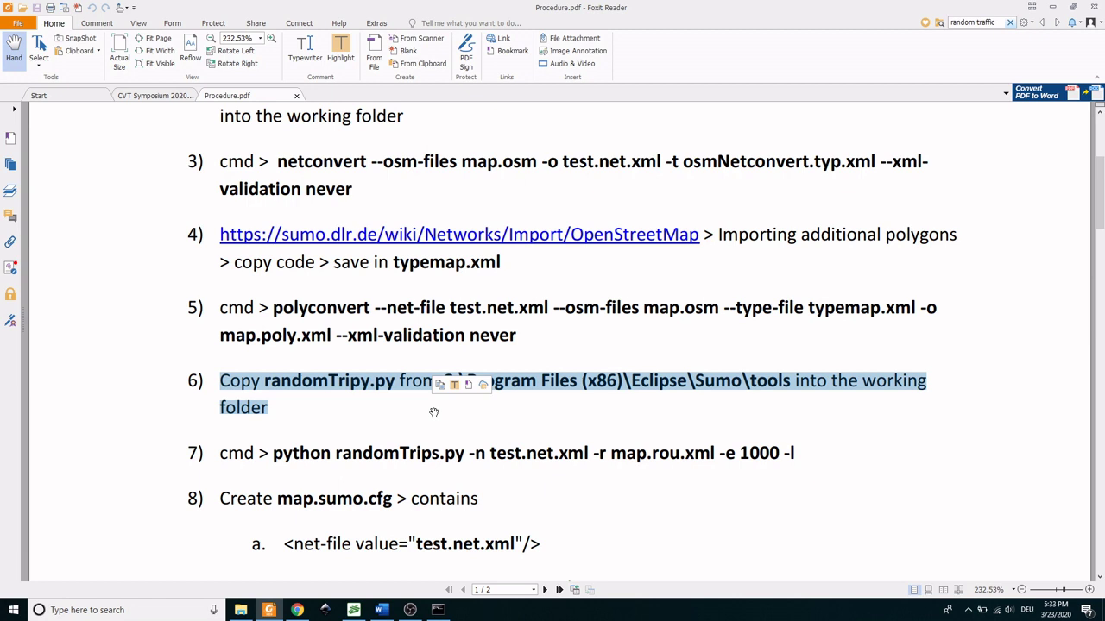
pyautogui.click(499, 422)
# Step: Go to the C:\Program Files (x86)\Eclipse\Sumo\tools folder via the address bar
pyautogui.click(241, 610)
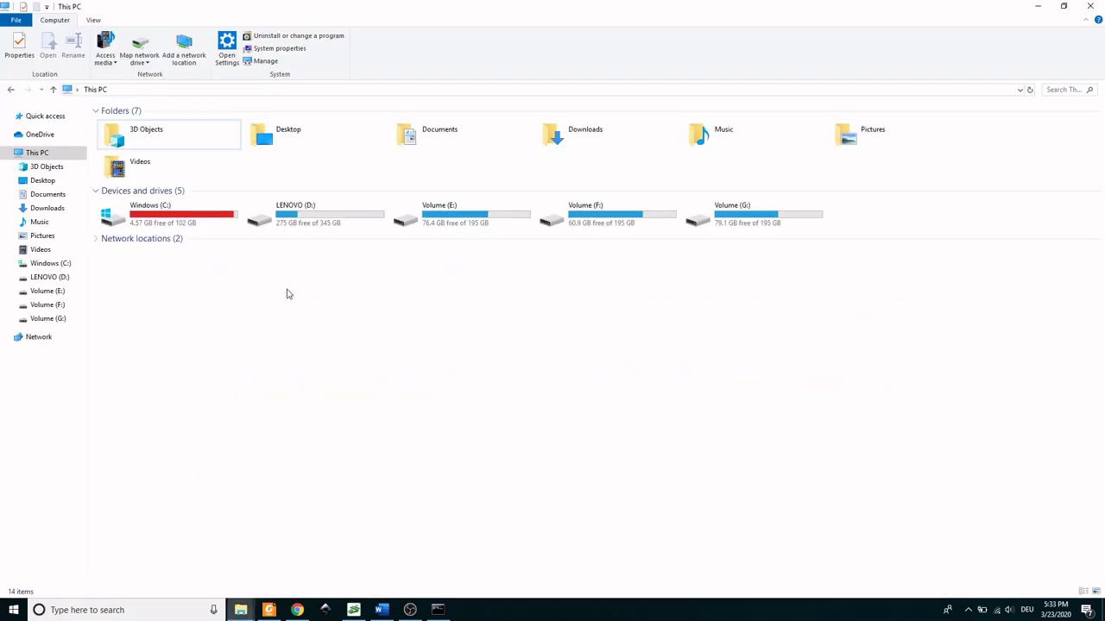
pyautogui.click(153, 89)
pyautogui.rightClick(153, 90)
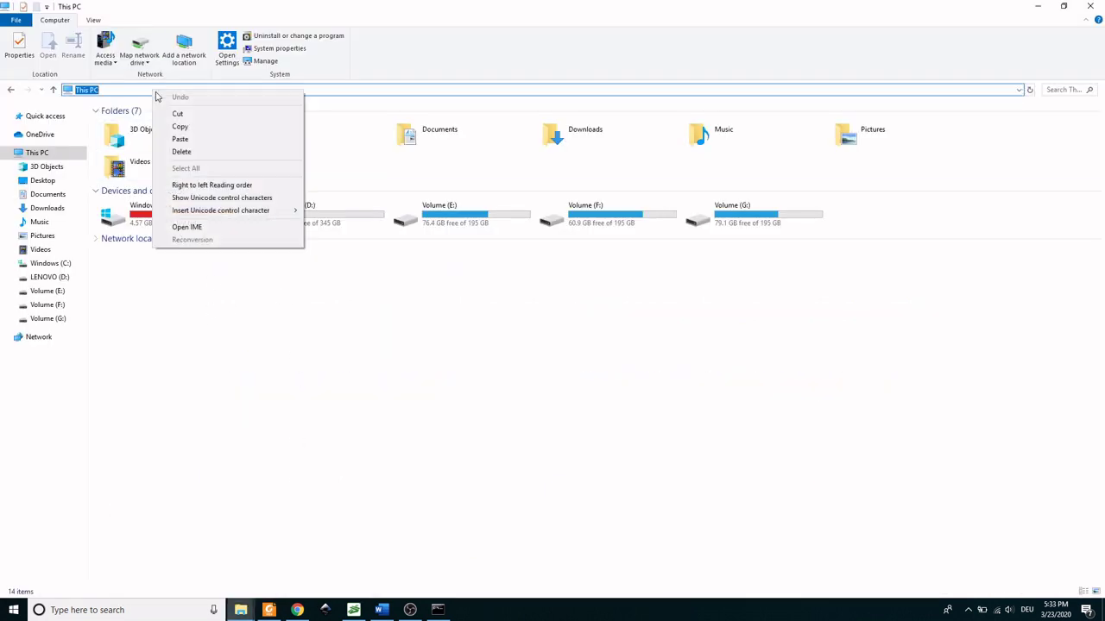
pyautogui.click(181, 139)
pyautogui.press('Return')
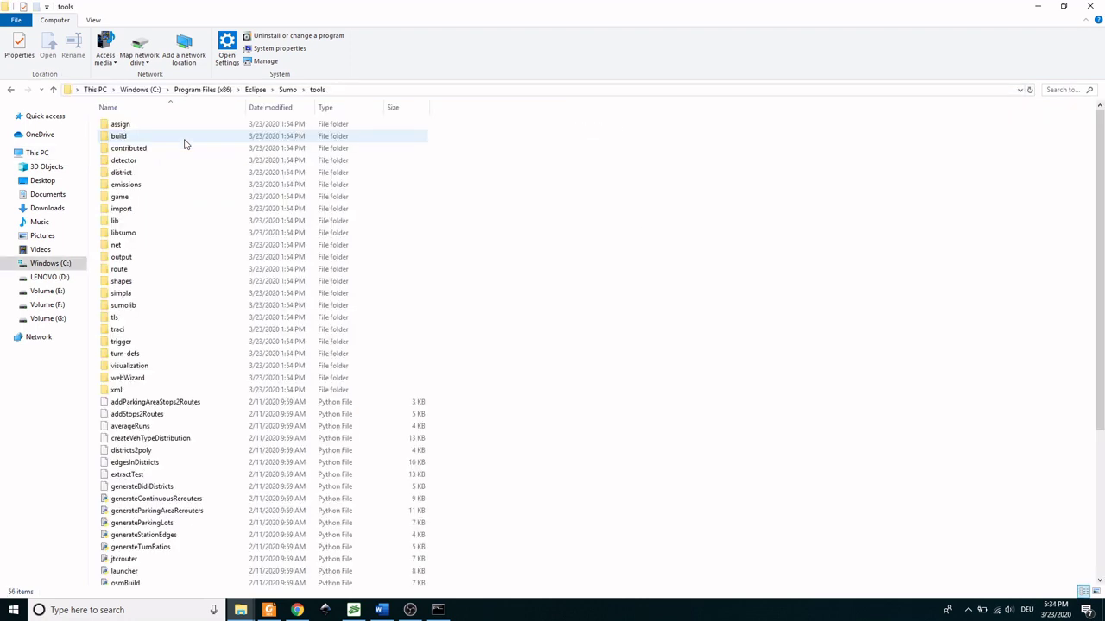
pyautogui.scroll(-4, 184, 144)
# Step: Copy randomTrips from the tools folder and paste it into the Tutorial\SUMO folder
pyautogui.click(128, 508)
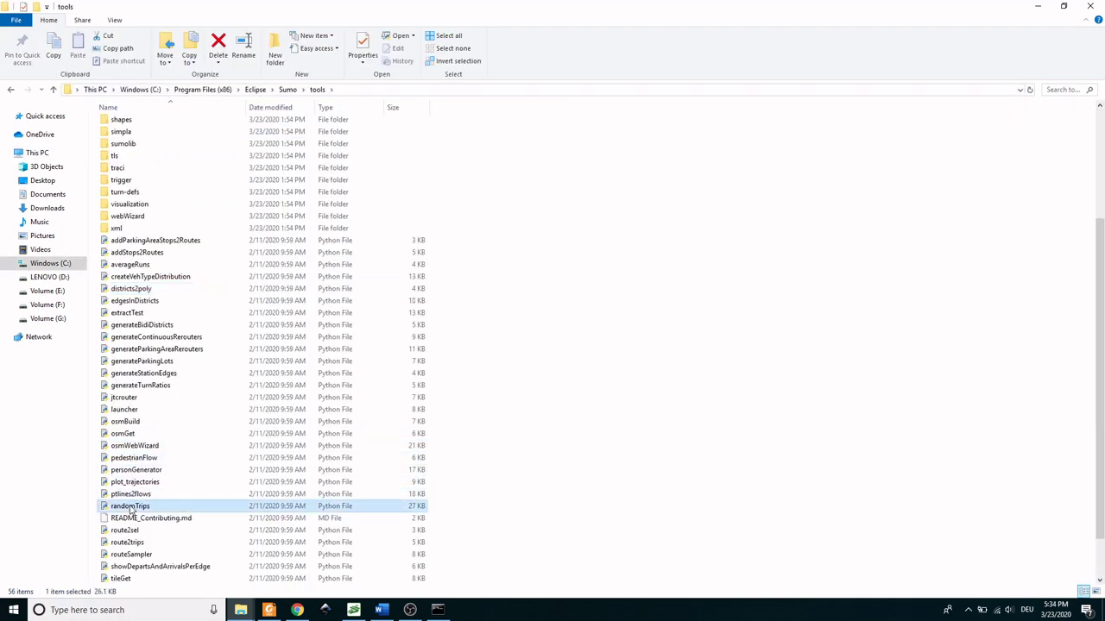
pyautogui.rightClick(130, 509)
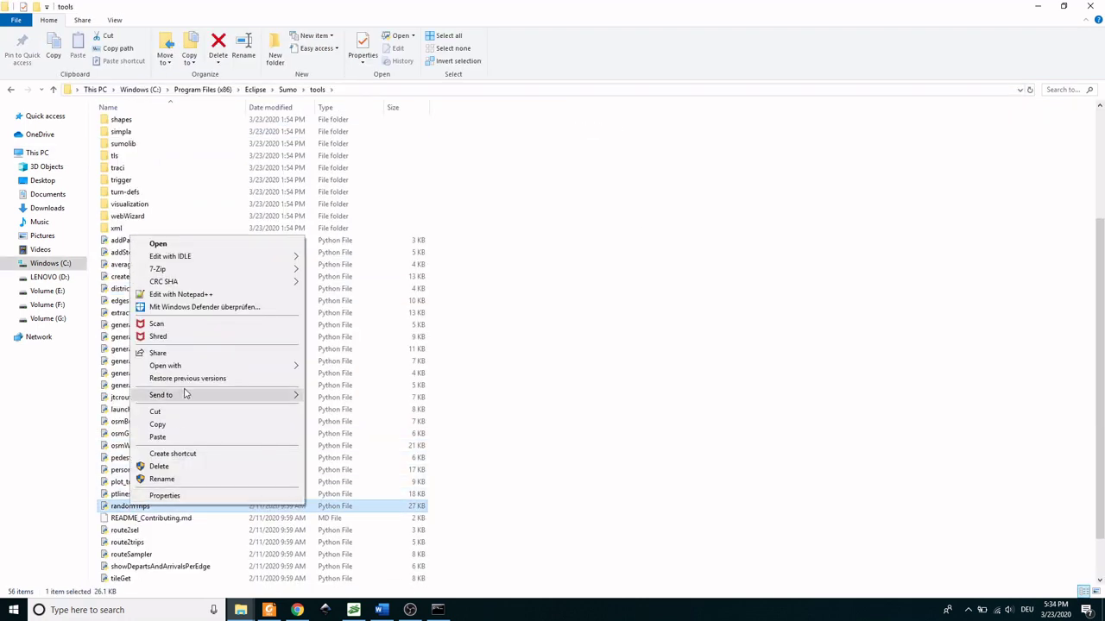
pyautogui.click(173, 424)
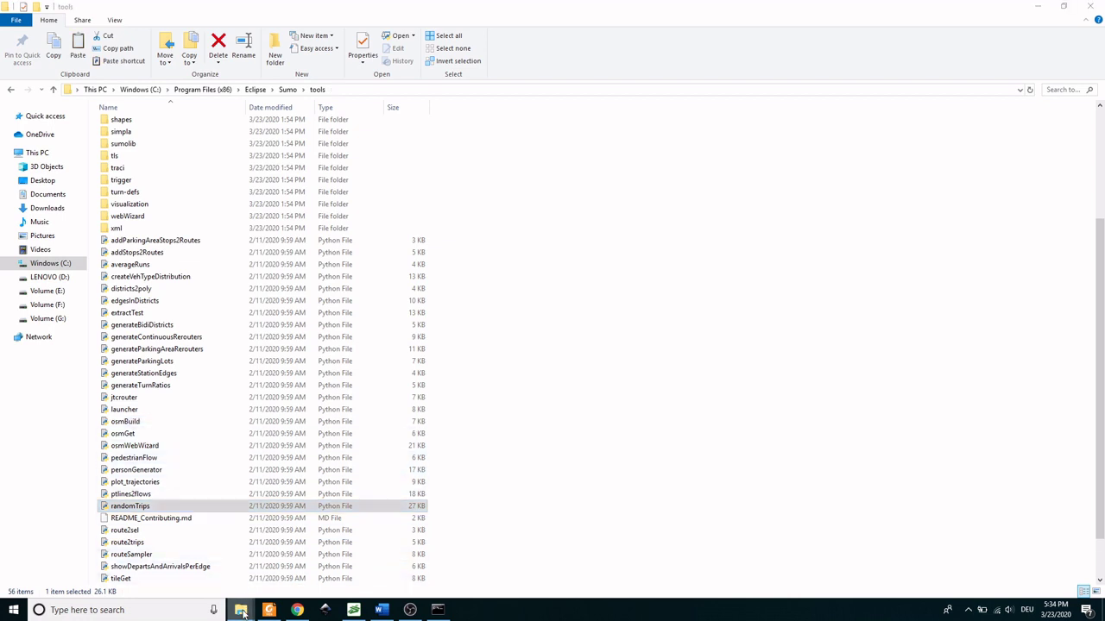
pyautogui.moveTo(241, 610)
pyautogui.click(184, 558)
pyautogui.rightClick(247, 239)
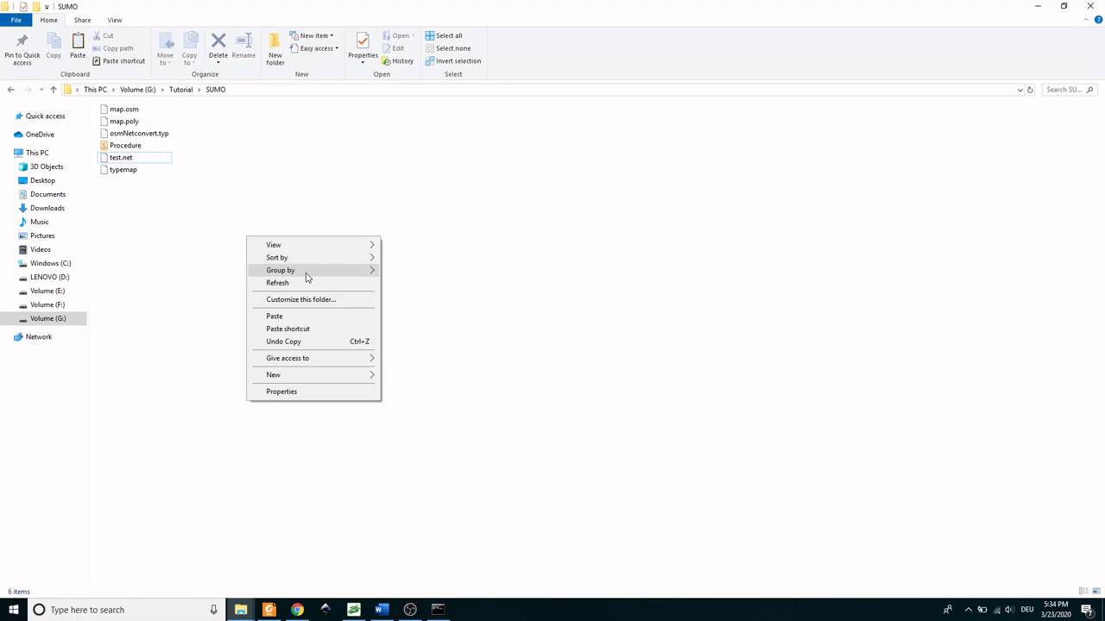
pyautogui.click(296, 317)
pyautogui.click(184, 196)
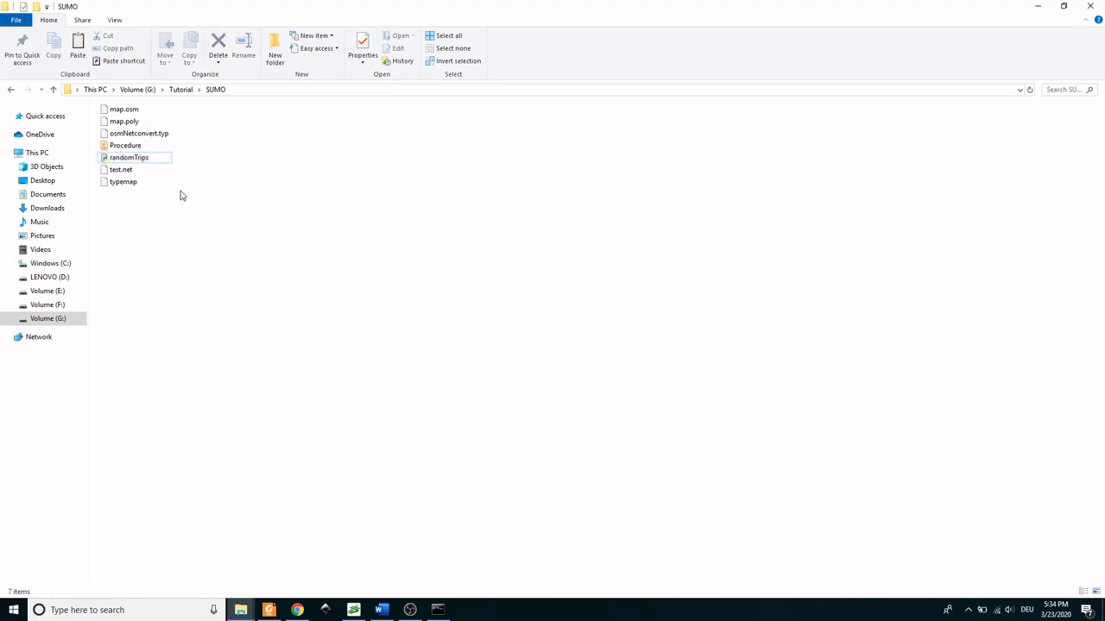
# Step: Copy the step 7 randomTrips.py command with -e 1000 -l from the procedure PDF
pyautogui.click(269, 610)
pyautogui.moveTo(273, 453); pyautogui.dragTo(794, 455)
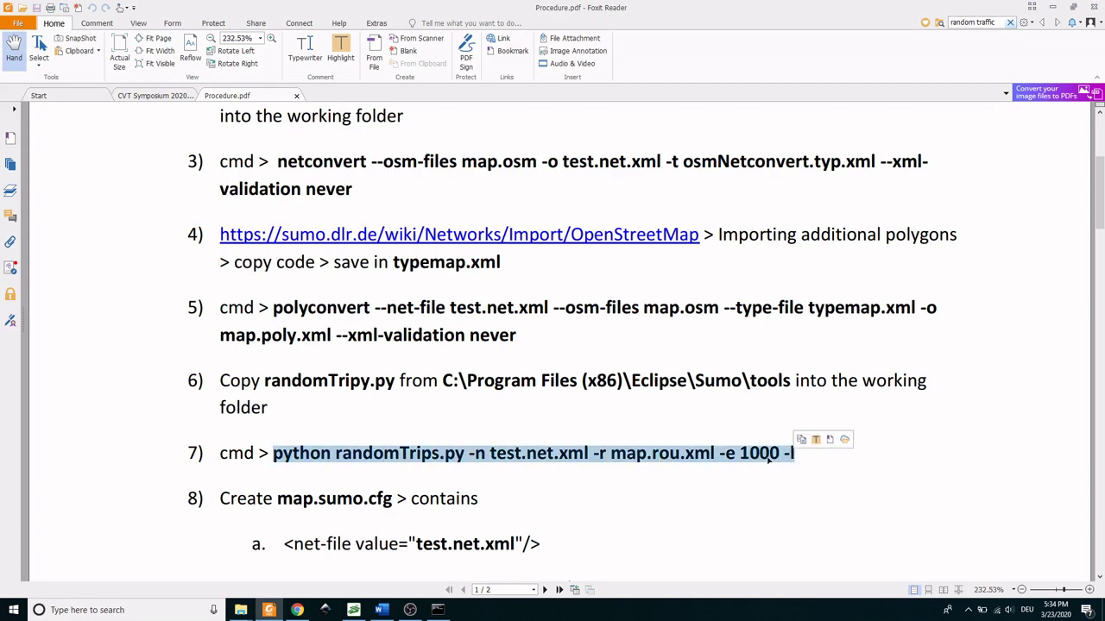
pyautogui.rightClick(775, 457)
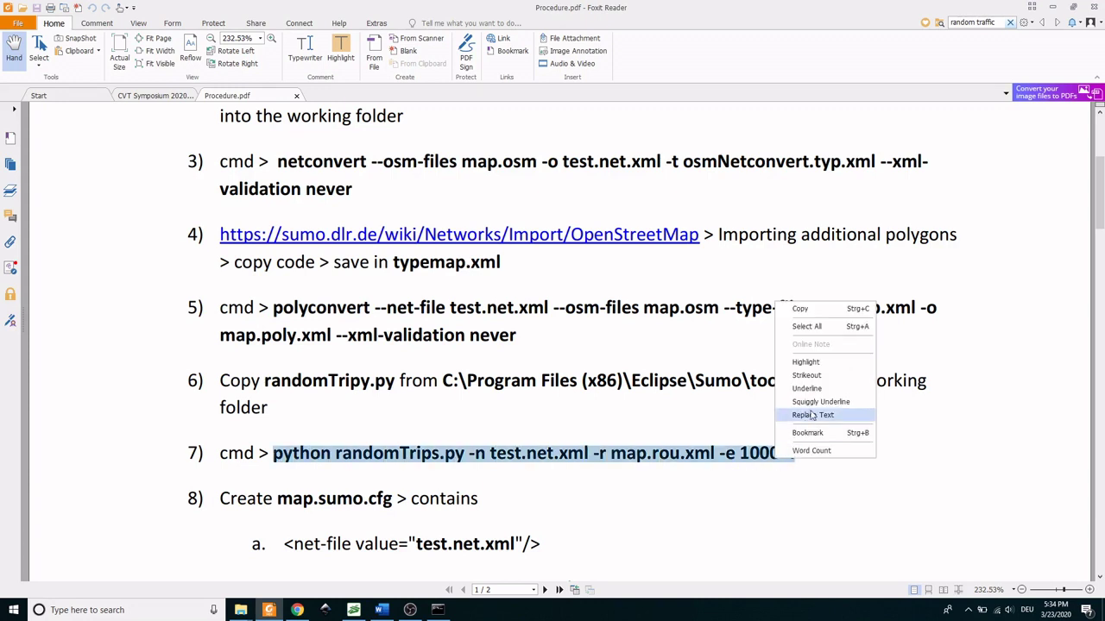
pyautogui.click(819, 316)
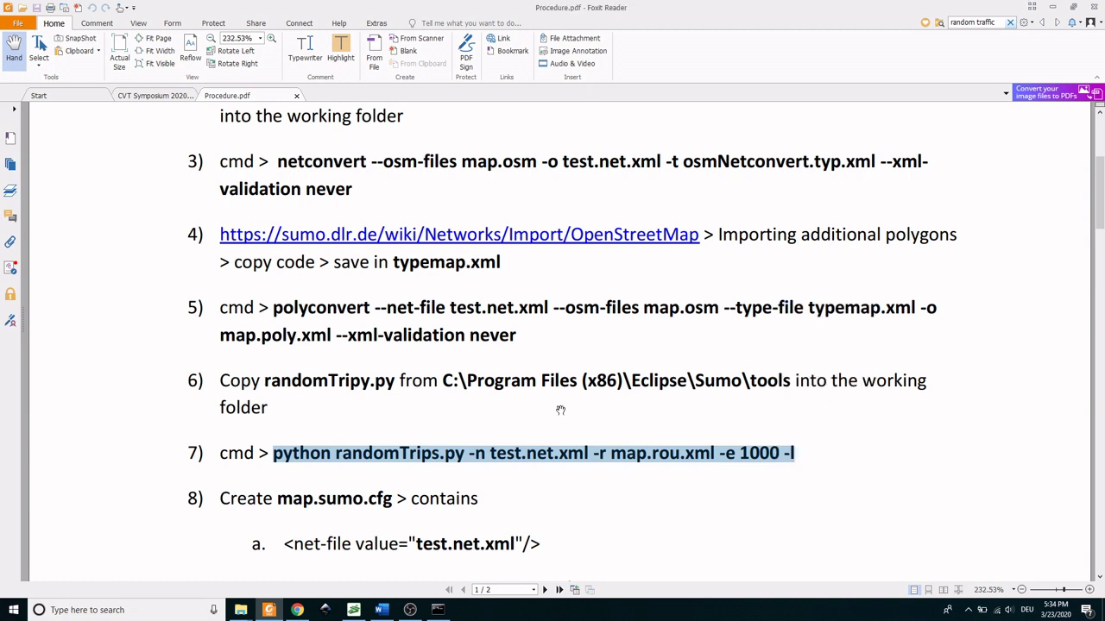
pyautogui.click(241, 610)
# Step: Open a command prompt in the SUMO folder and run the pasted randomTrips.py command
pyautogui.click(203, 543)
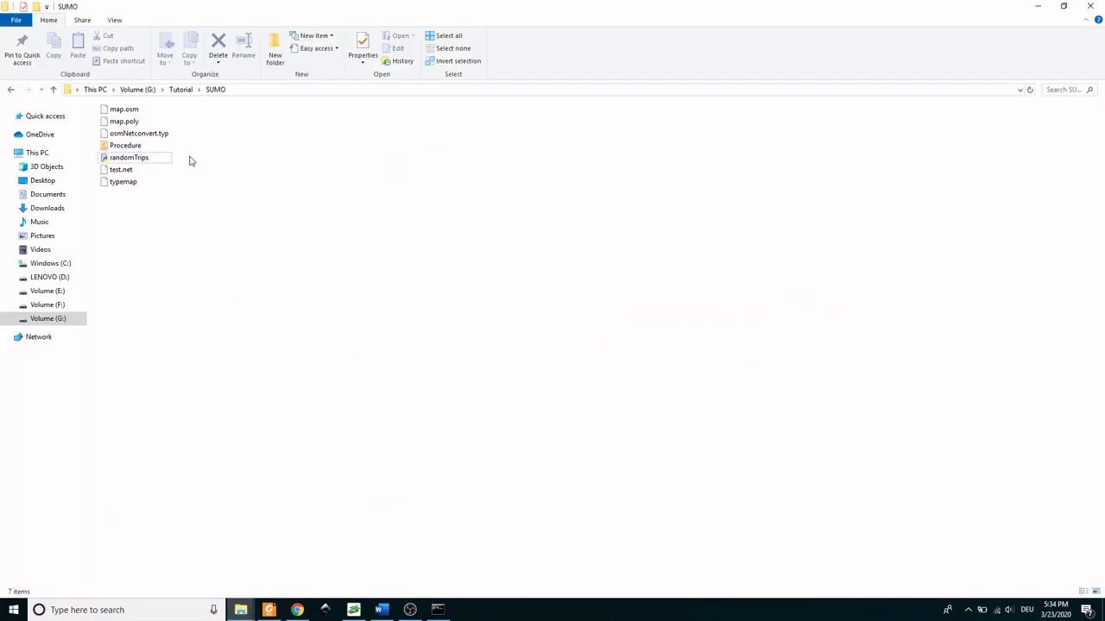
pyautogui.click(255, 89)
pyautogui.write('cmd')
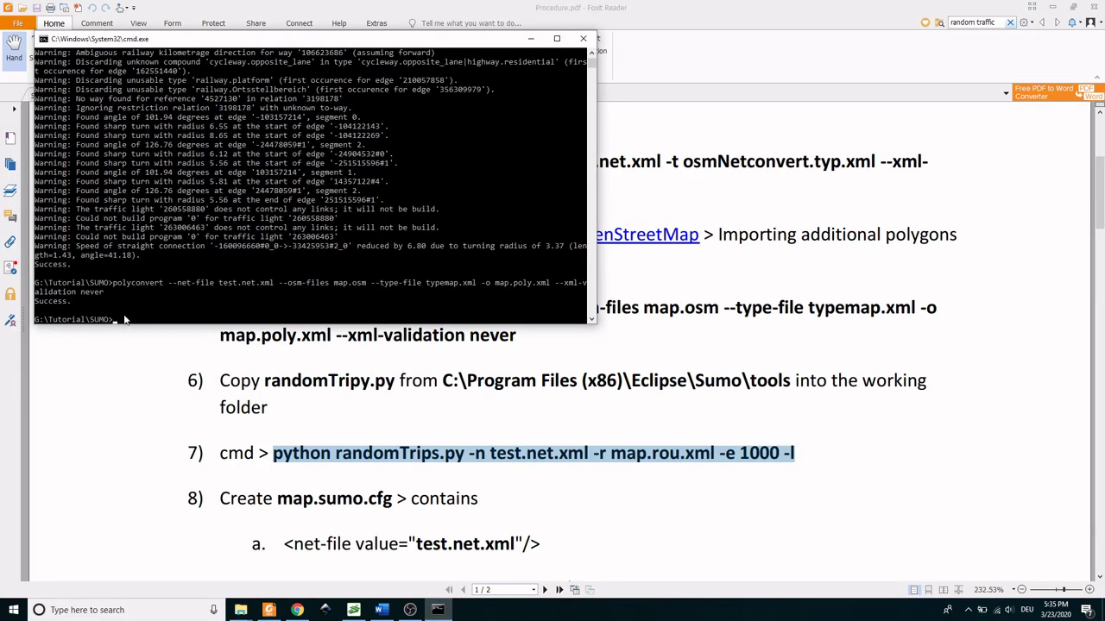
pyautogui.rightClick(124, 319)
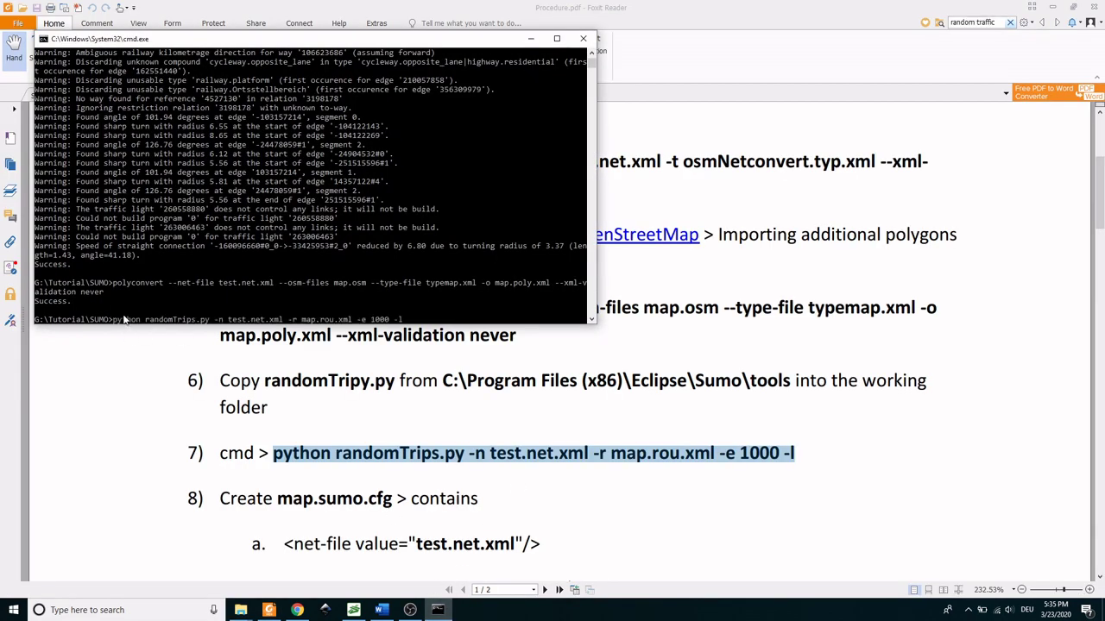
pyautogui.press('Return')
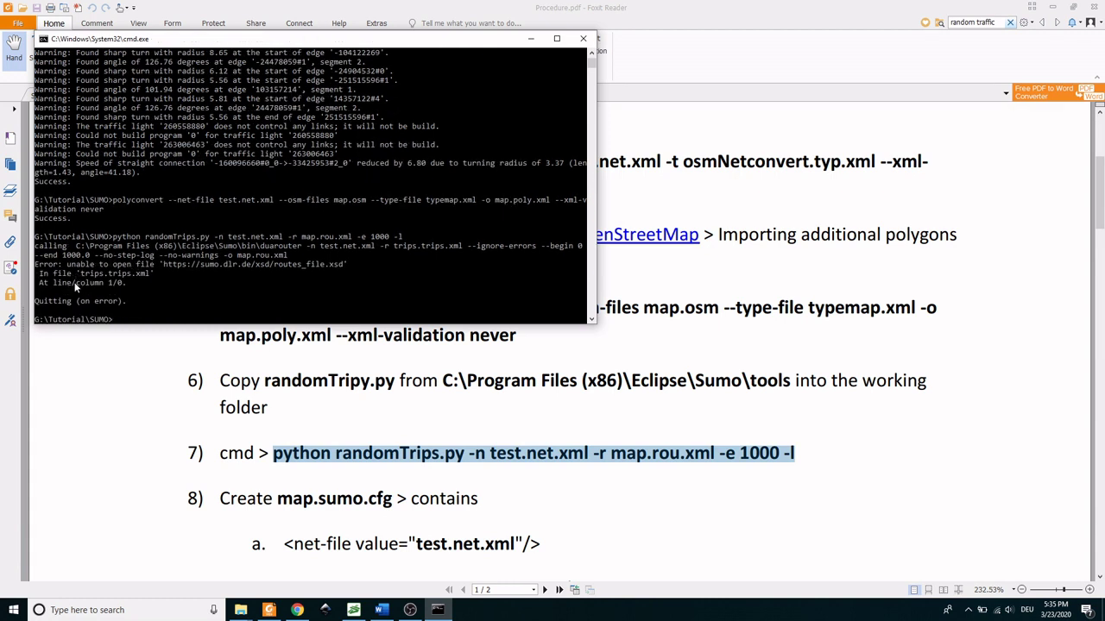
# Step: Read the Quitting (on error) message and the routes_file.xsd schema URL it failed to open
pyautogui.moveTo(37, 304); pyautogui.dragTo(123, 303)
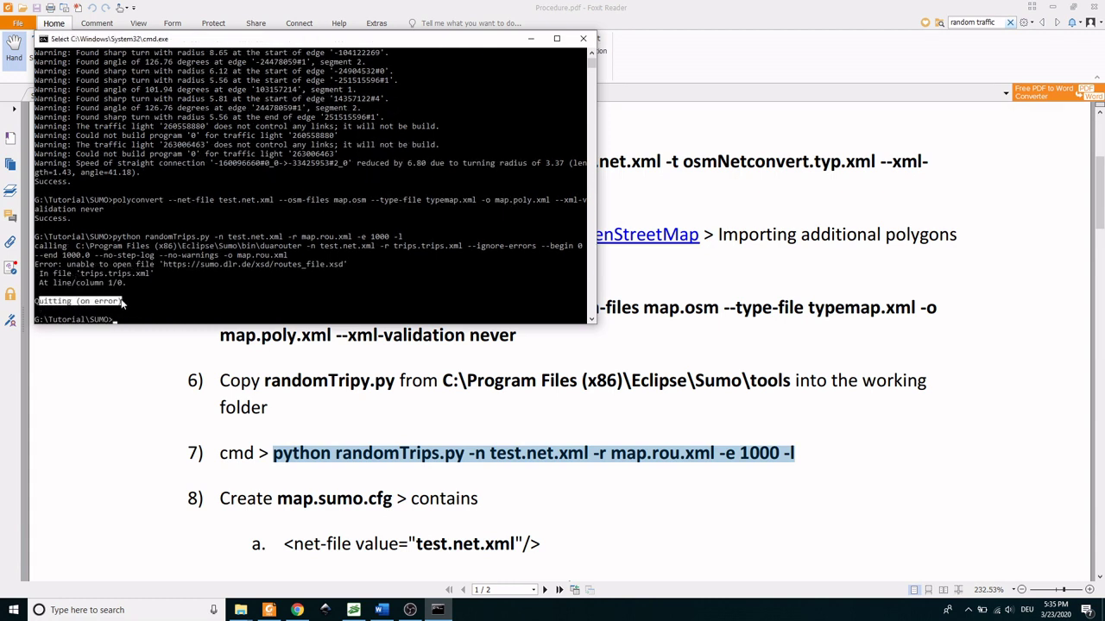
pyautogui.click(109, 284)
pyautogui.moveTo(189, 261); pyautogui.dragTo(323, 262)
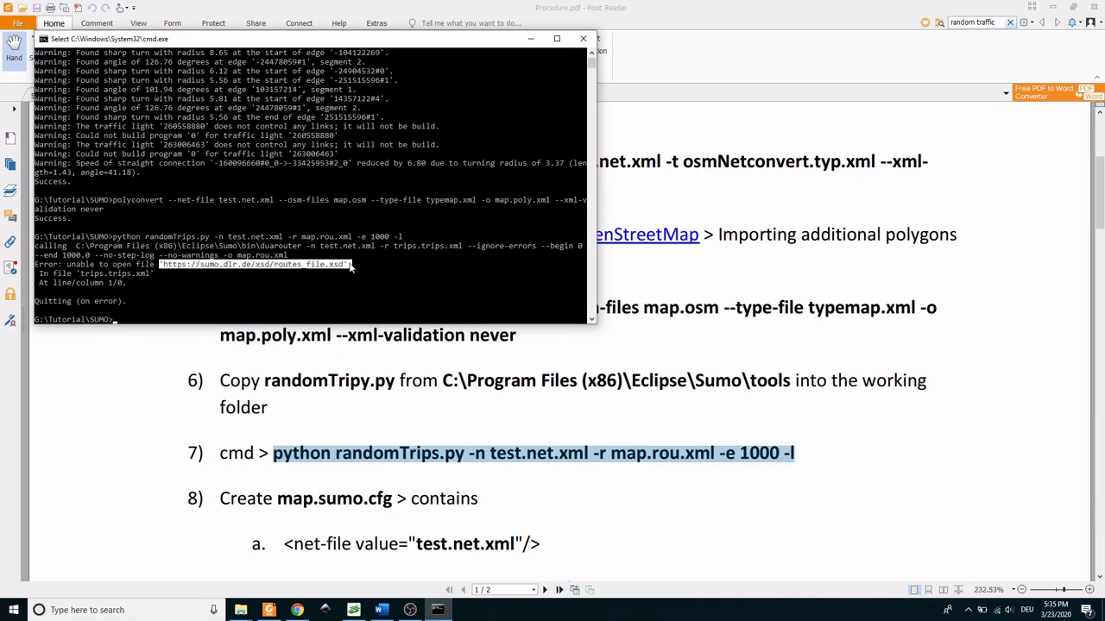
pyautogui.click(335, 275)
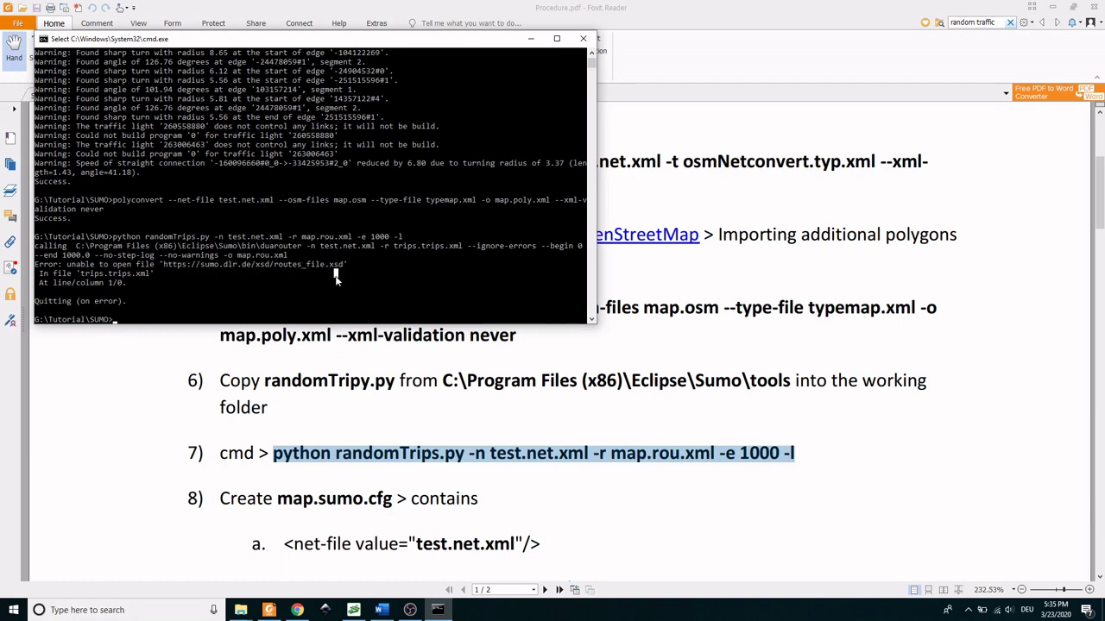
pyautogui.click(532, 38)
# Step: Check the properties of the generated trips.trips file (70.5 KB)
pyautogui.moveTo(241, 610)
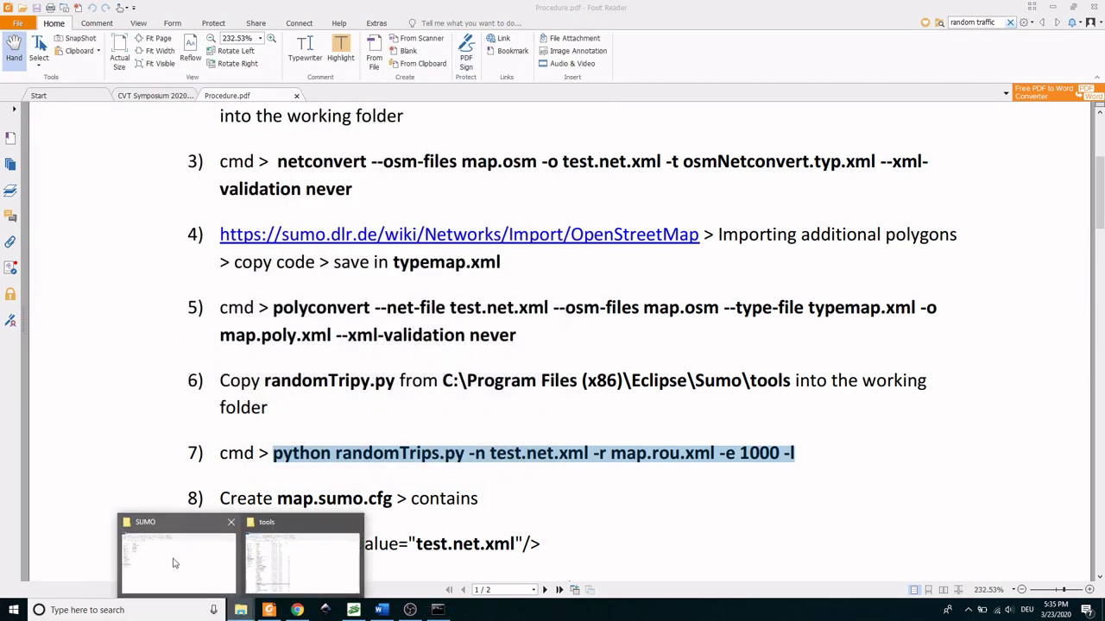
pyautogui.click(172, 561)
pyautogui.click(124, 183)
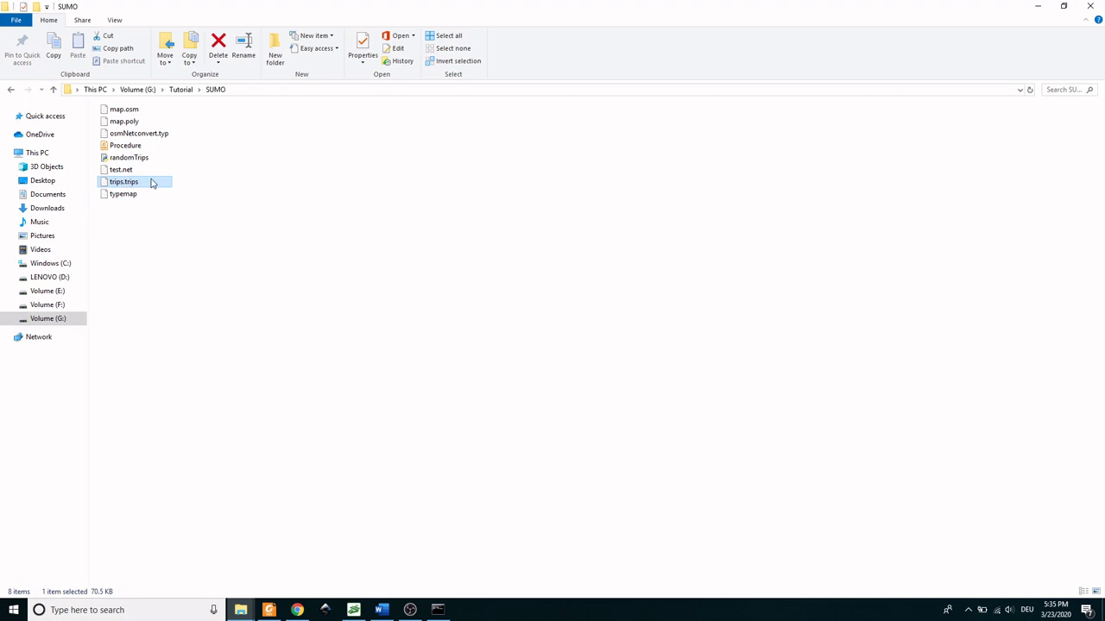
pyautogui.rightClick(148, 182)
pyautogui.click(217, 426)
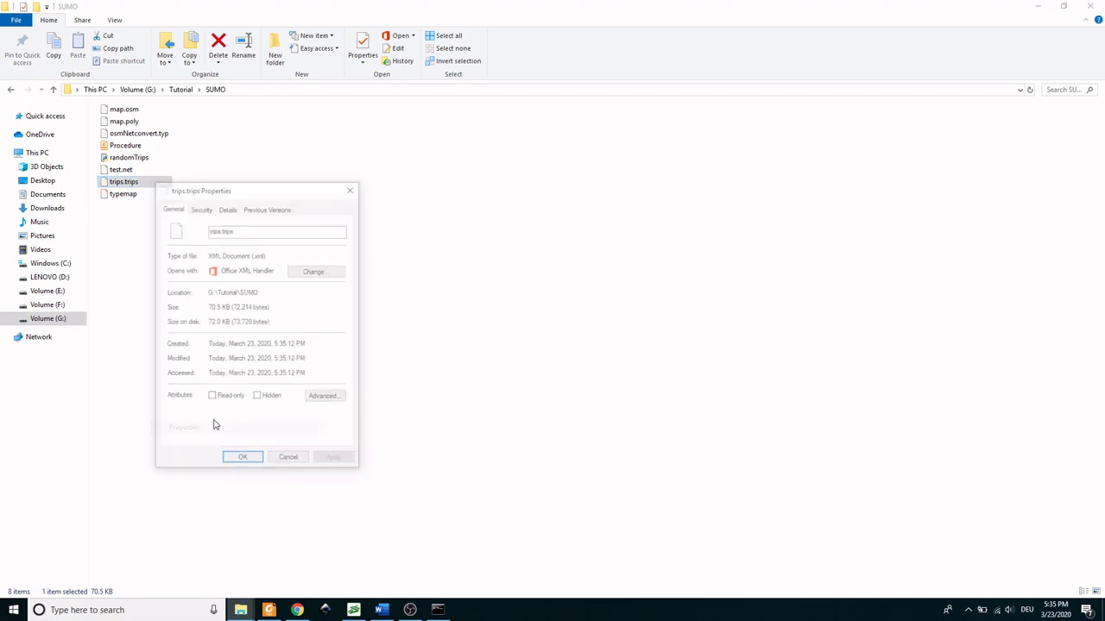
pyautogui.click(352, 187)
# Step: Open trips.trips.xml in Notepad++ and scroll through its trip entries
pyautogui.rightClick(142, 184)
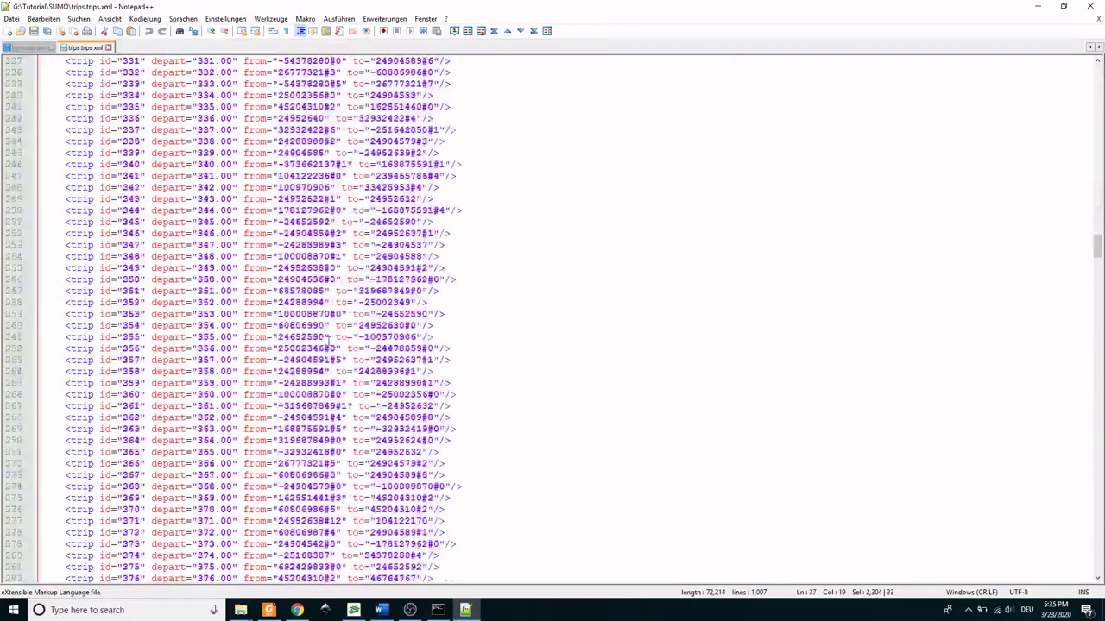
pyautogui.moveTo(1097, 304); pyautogui.dragTo(1097, 561)
pyautogui.click(269, 610)
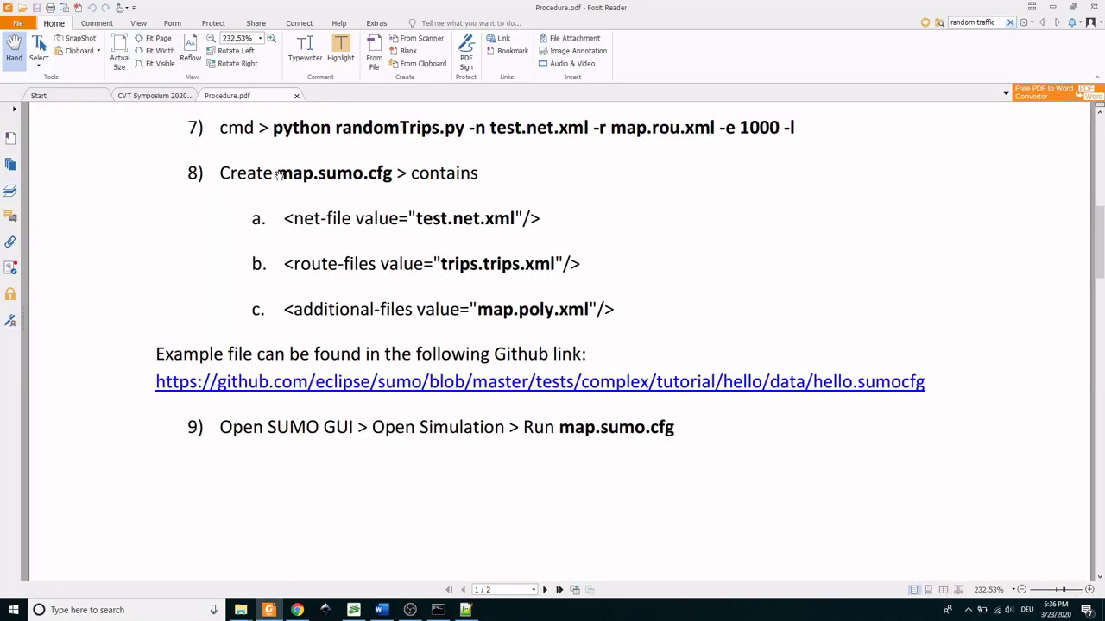
pyautogui.moveTo(278, 172); pyautogui.dragTo(394, 175)
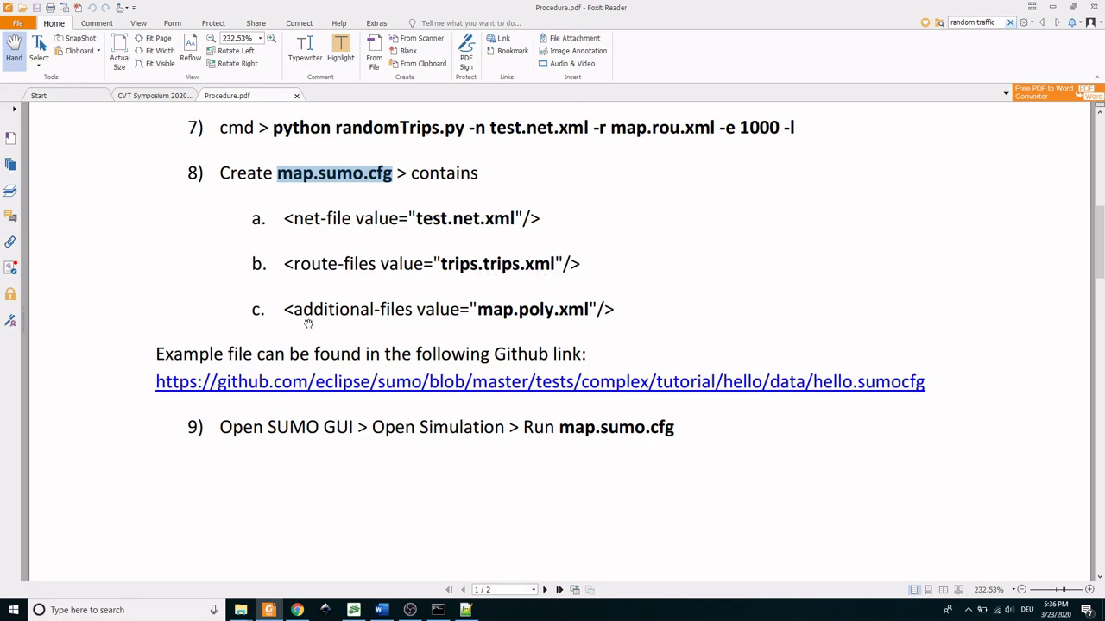
pyautogui.click(582, 322)
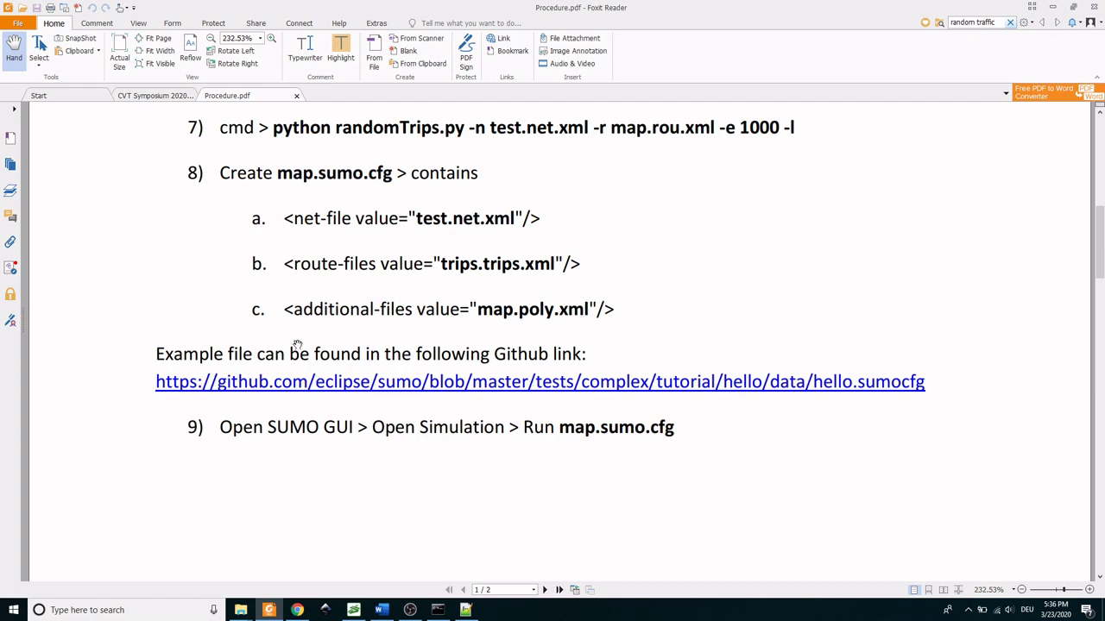
# Step: Copy all 19 lines of the hello.sumocfg example code from its GitHub page
pyautogui.click(496, 384)
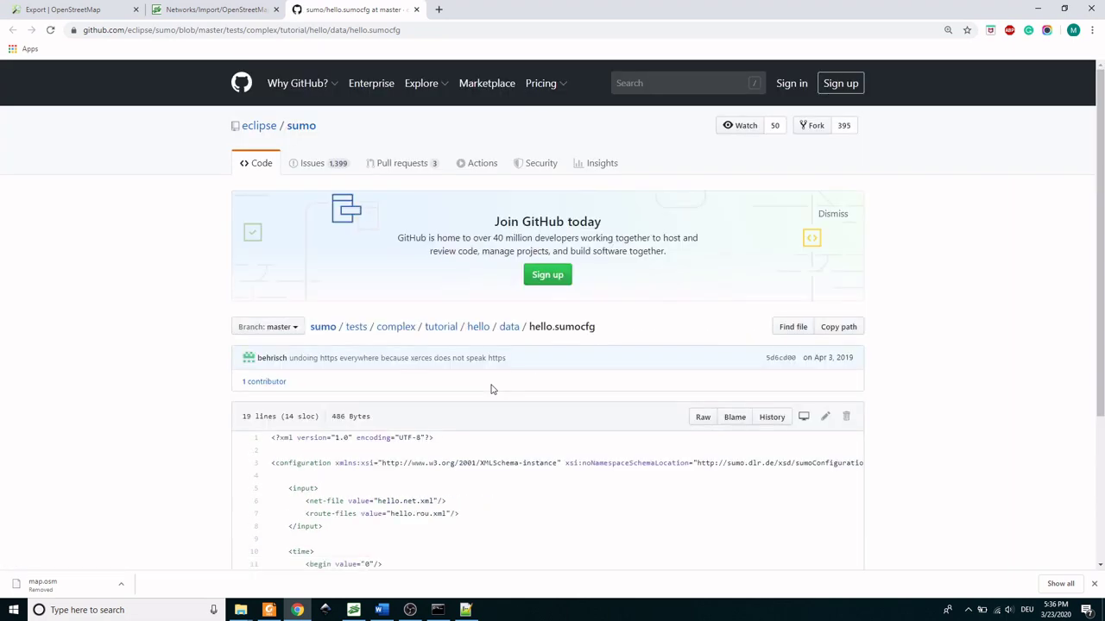
pyautogui.scroll(-3, 1066, 283)
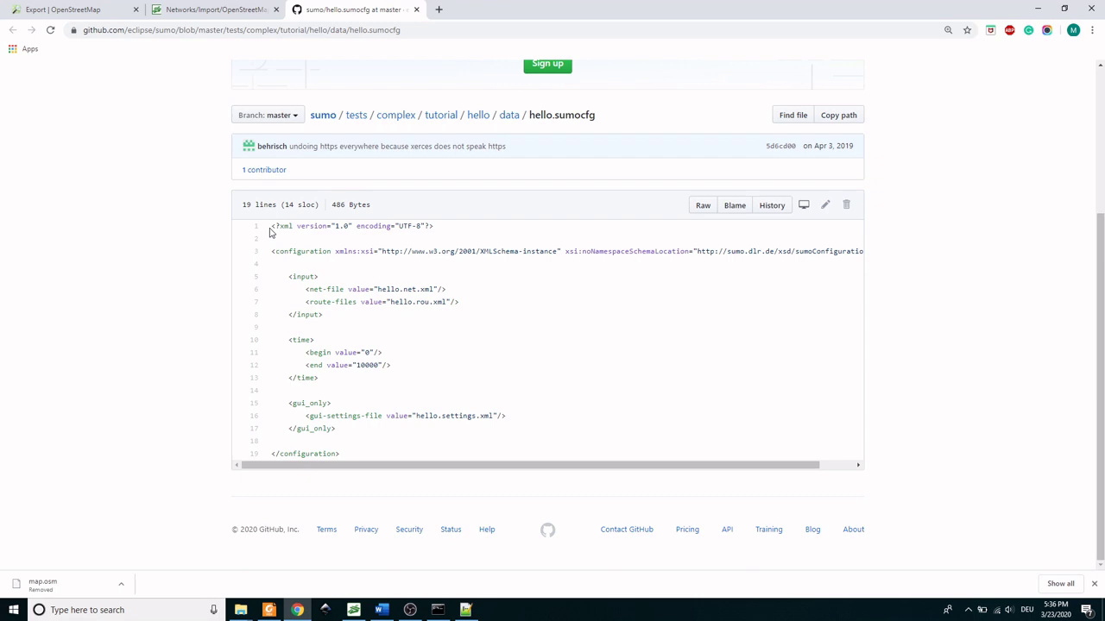
pyautogui.moveTo(270, 228); pyautogui.dragTo(375, 456)
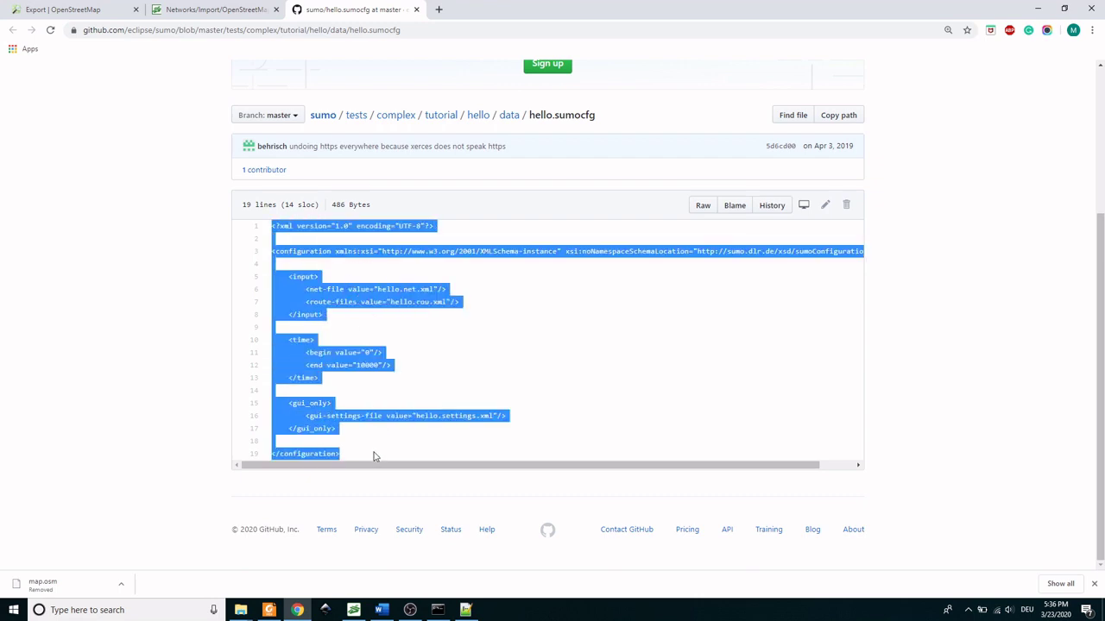
pyautogui.rightClick(317, 418)
pyautogui.click(332, 428)
# Step: Paste the hello.sumocfg code into new 1 and delete its gui_only block
pyautogui.hotkey('alt', 'Tab')
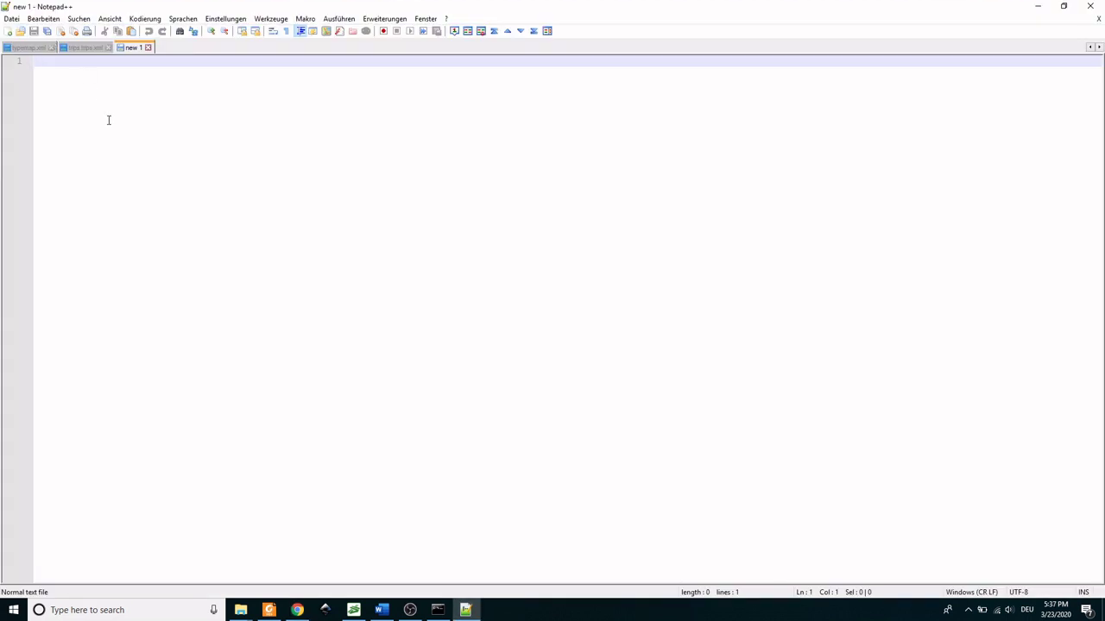
pyautogui.rightClick(108, 119)
pyautogui.click(156, 154)
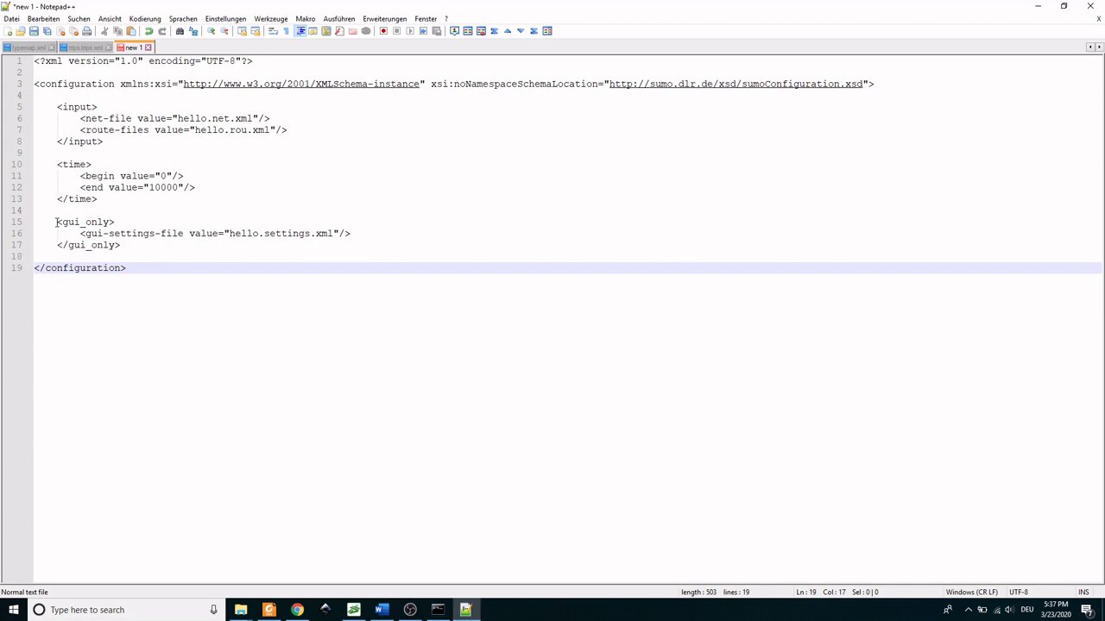
pyautogui.moveTo(56, 222); pyautogui.dragTo(155, 244)
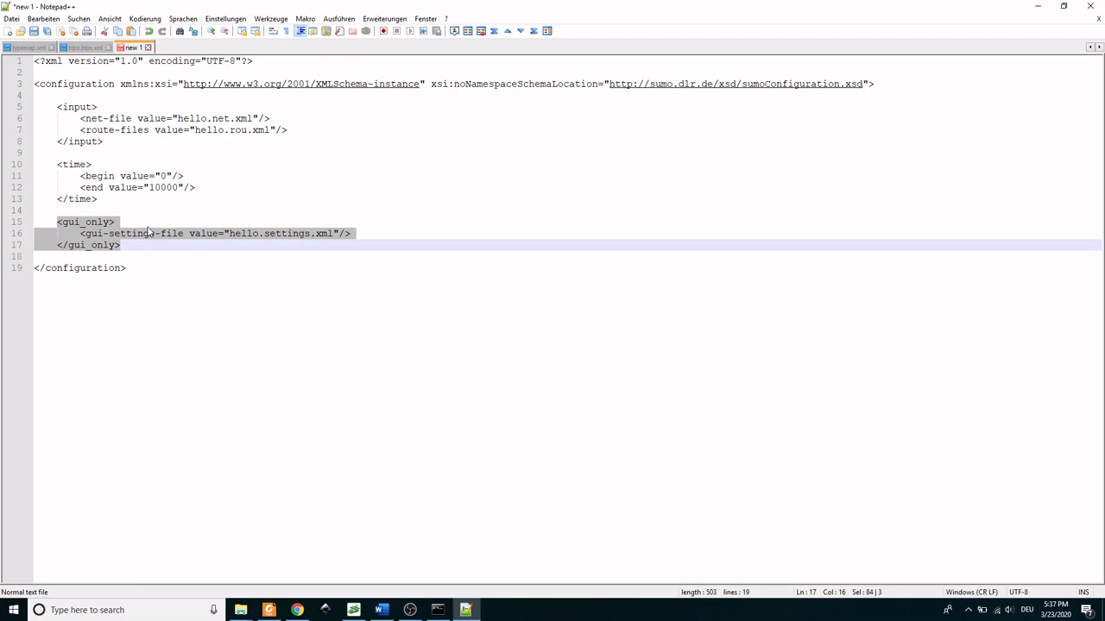
pyautogui.press('Delete')
pyautogui.click(108, 209)
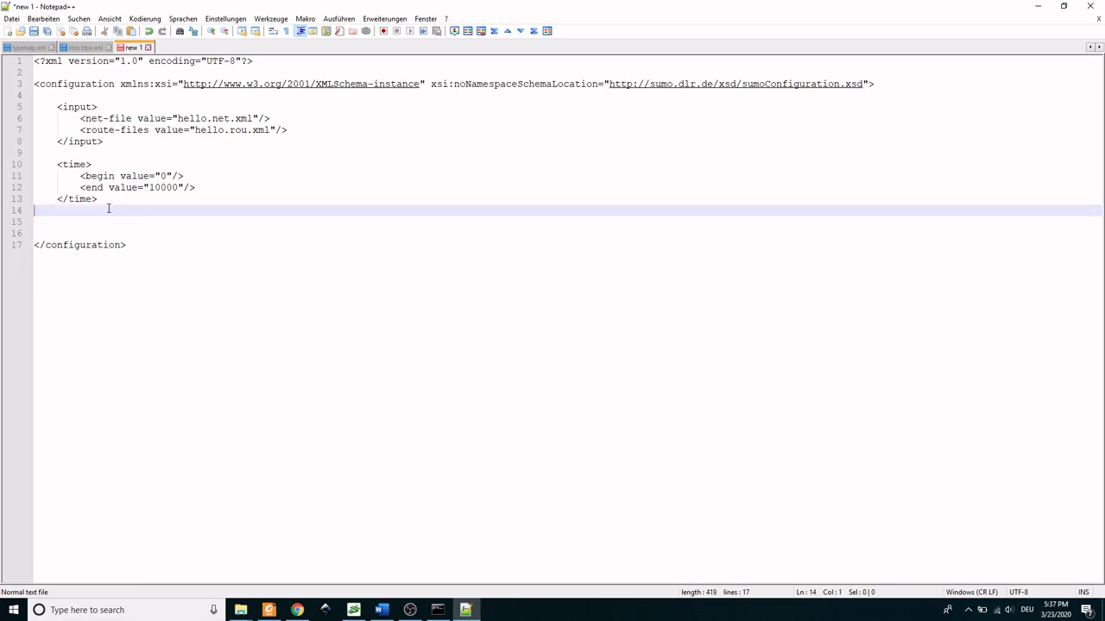
pyautogui.press('Delete')
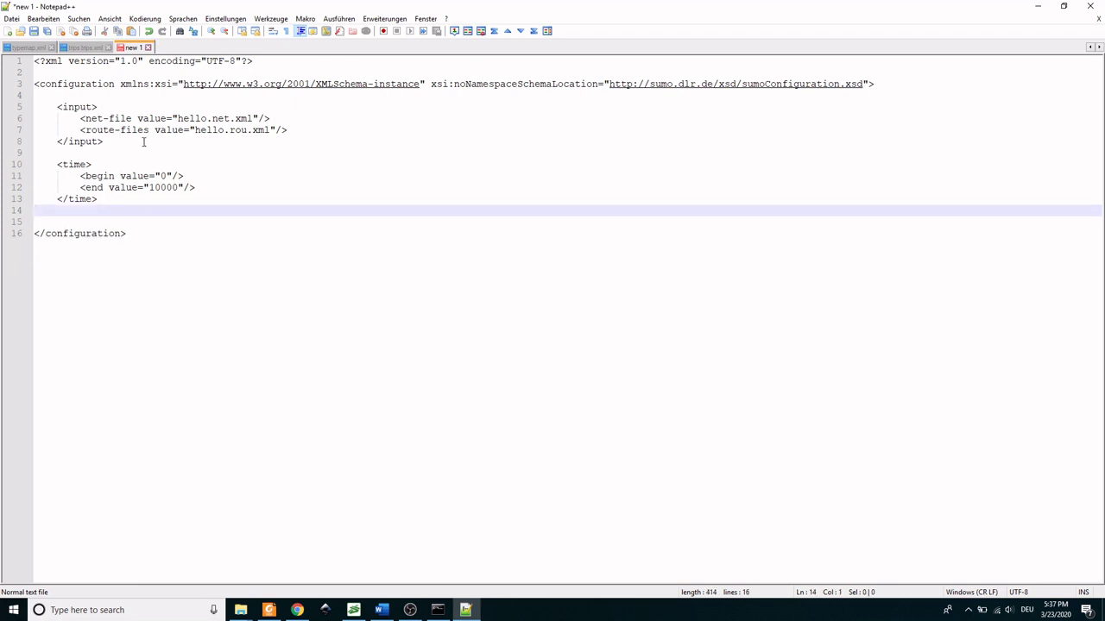
# Step: Delete the hello.rou.xml route-files line, then select configuration lines a–c in the PDF
pyautogui.moveTo(81, 118); pyautogui.dragTo(170, 118)
pyautogui.moveTo(80, 129); pyautogui.dragTo(186, 130)
pyautogui.click(185, 145)
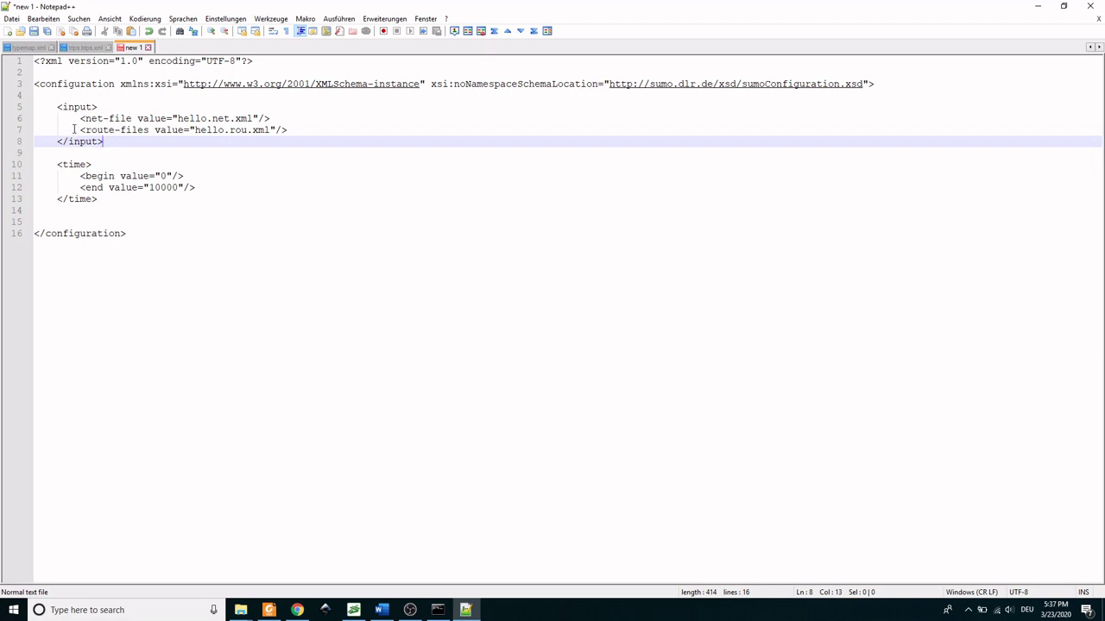
pyautogui.moveTo(74, 129); pyautogui.dragTo(292, 128)
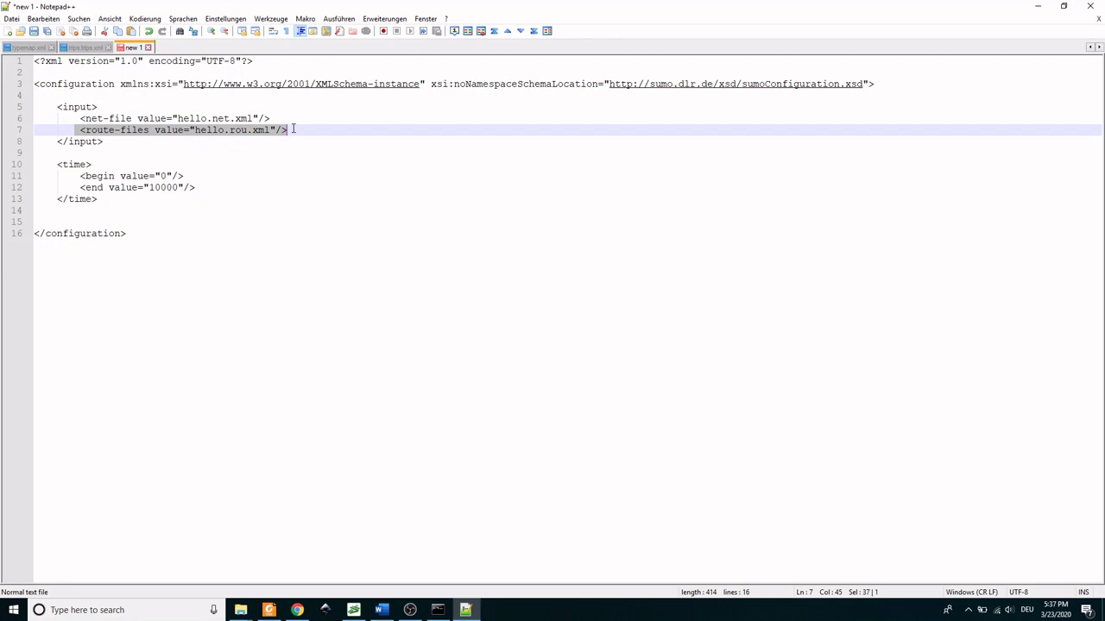
pyautogui.press('Delete')
pyautogui.hotkey('alt', 'Tab')
pyautogui.moveTo(283, 218); pyautogui.dragTo(608, 322)
# Step: Paste the three PDF configuration lines into the input block at line 7
pyautogui.rightClick(579, 312)
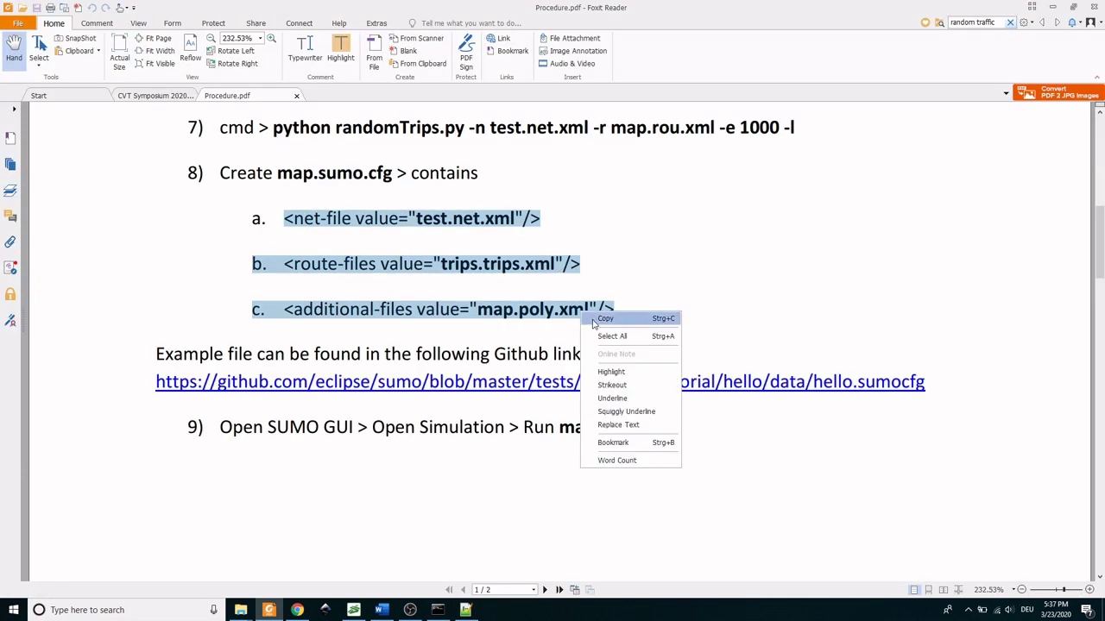
pyautogui.click(604, 318)
pyautogui.click(1052, 7)
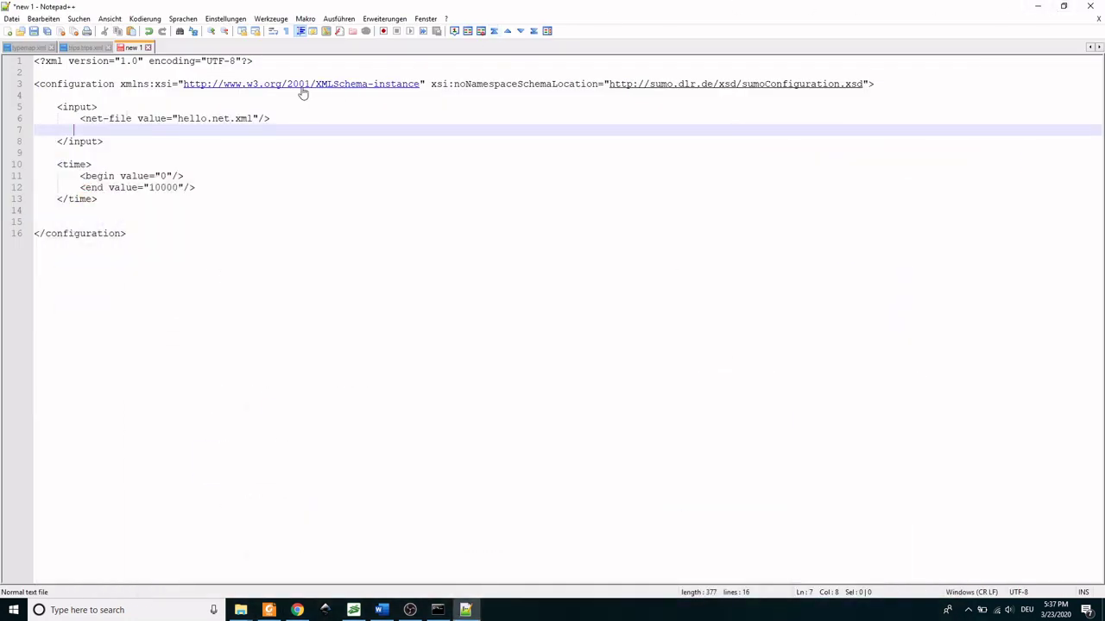
pyautogui.rightClick(120, 130)
pyautogui.click(145, 158)
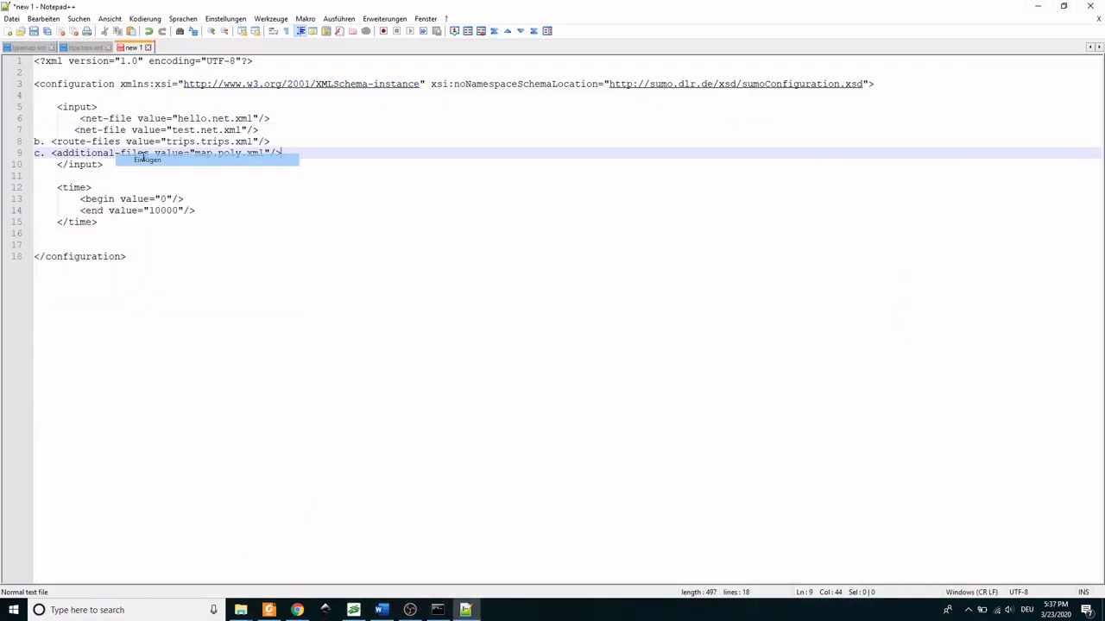
# Step: Remove the b. and c. prefixes and indent the route-files and additional-files lines
pyautogui.click(50, 142)
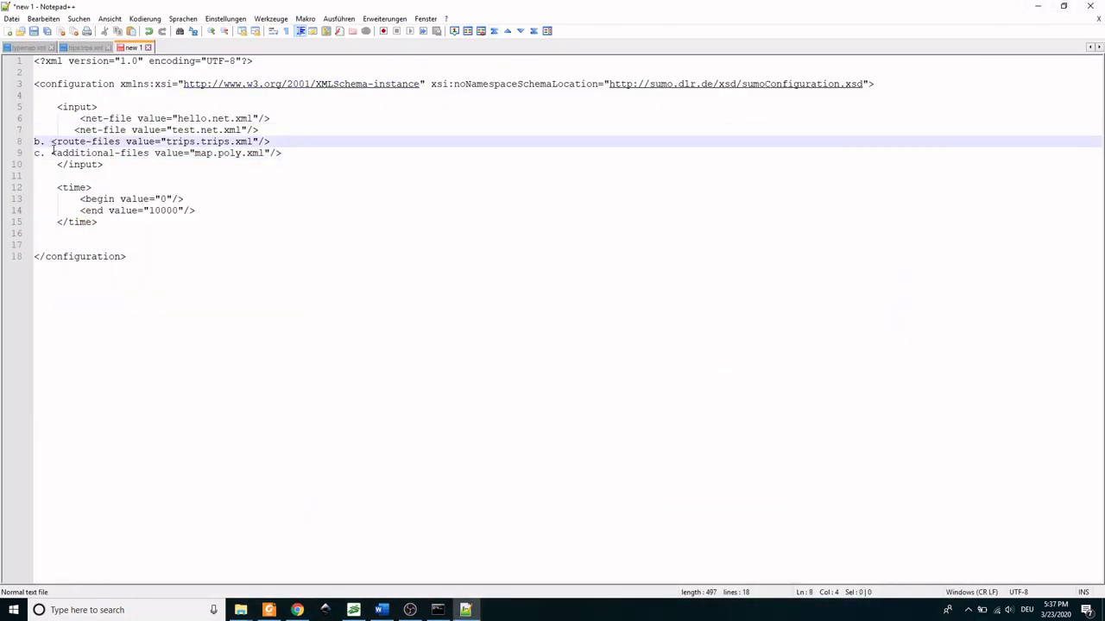
pyautogui.press('BackSpace')
pyautogui.press('BackSpace')
pyautogui.press('BackSpace')
pyautogui.press('Tab')
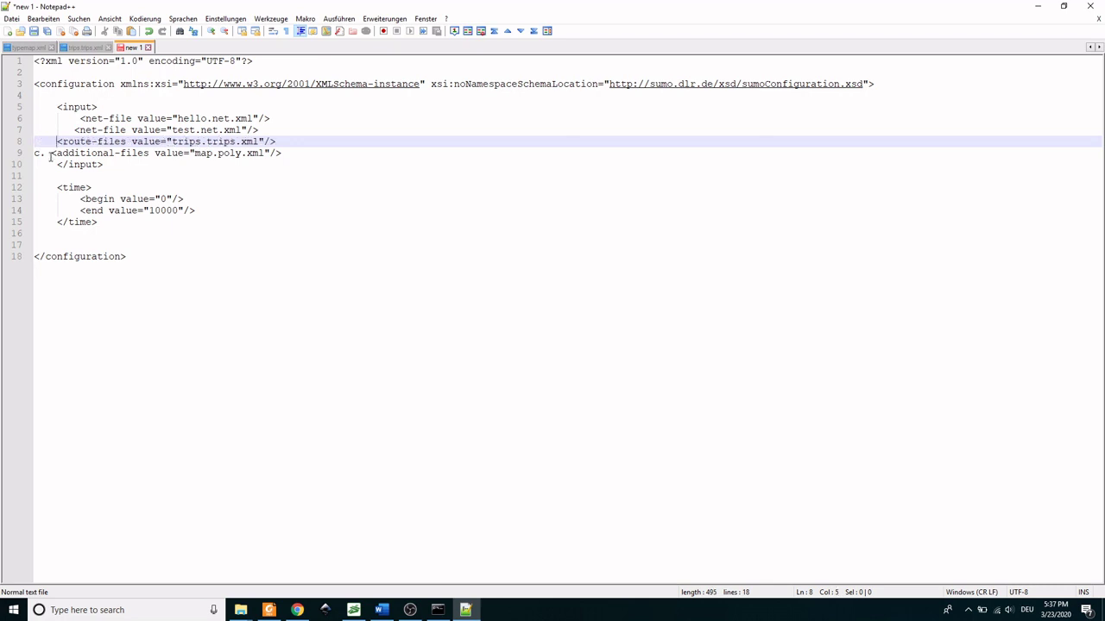
pyautogui.press('Tab')
pyautogui.click(50, 153)
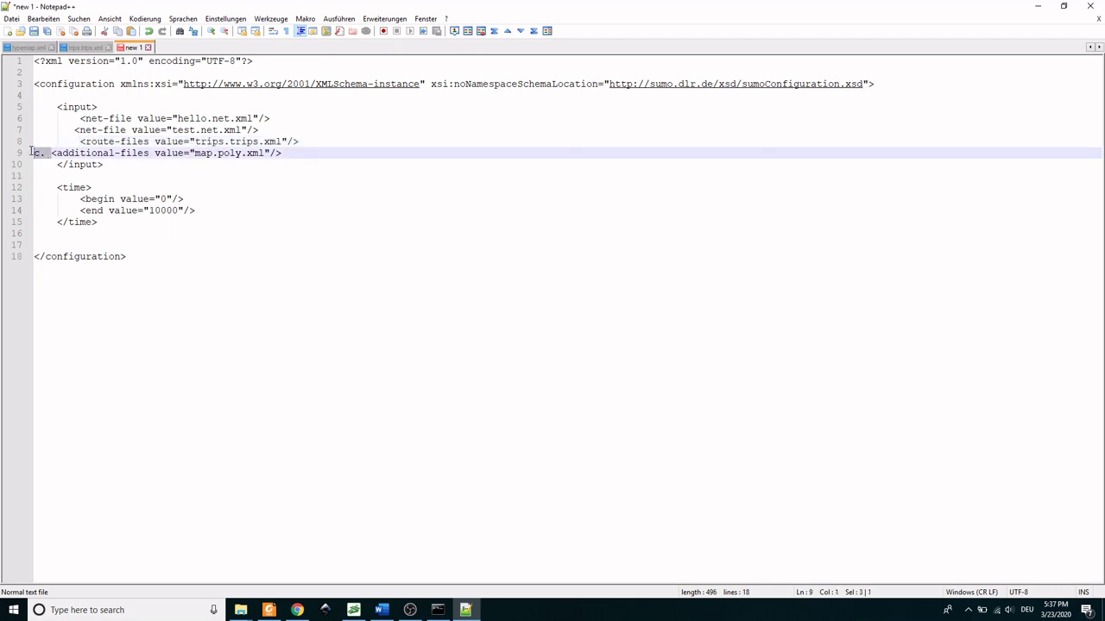
pyautogui.press('BackSpace')
pyautogui.press('BackSpace')
pyautogui.press('BackSpace')
pyautogui.press('Tab')
pyautogui.press('Tab')
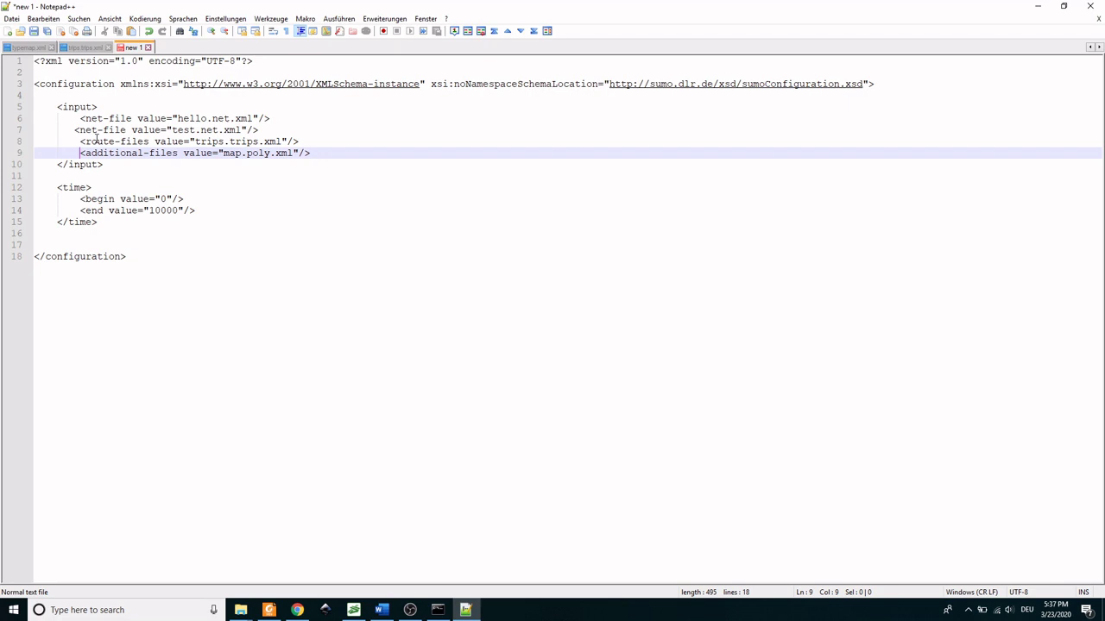
# Step: Delete the hello.net.xml net-file entry and add a blank line after the inputs
pyautogui.moveTo(79, 119); pyautogui.dragTo(311, 121)
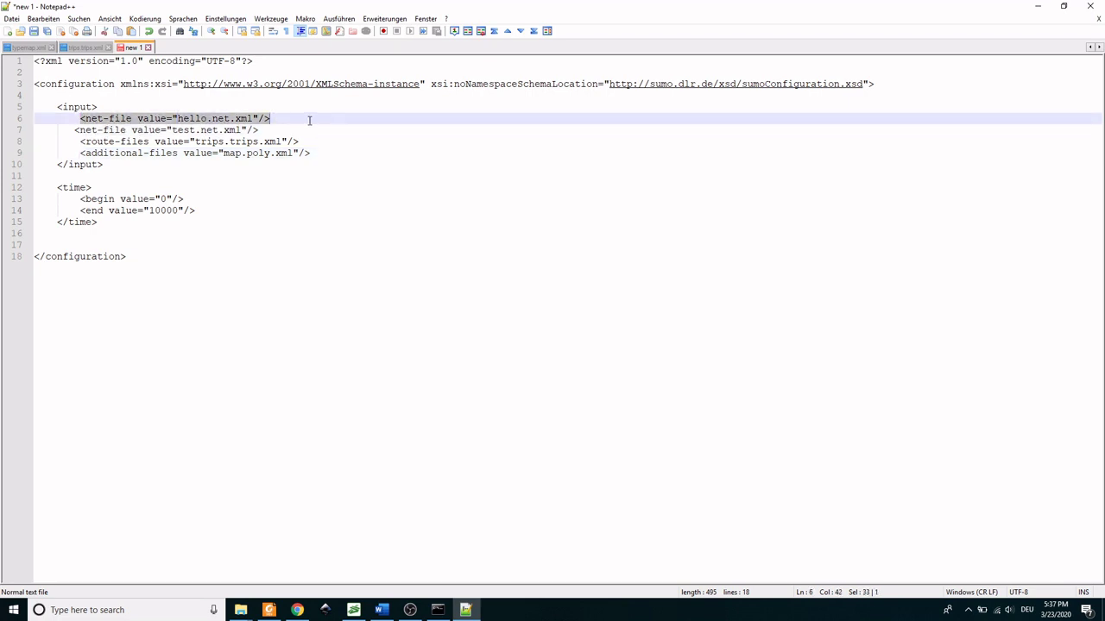
pyautogui.press('Delete')
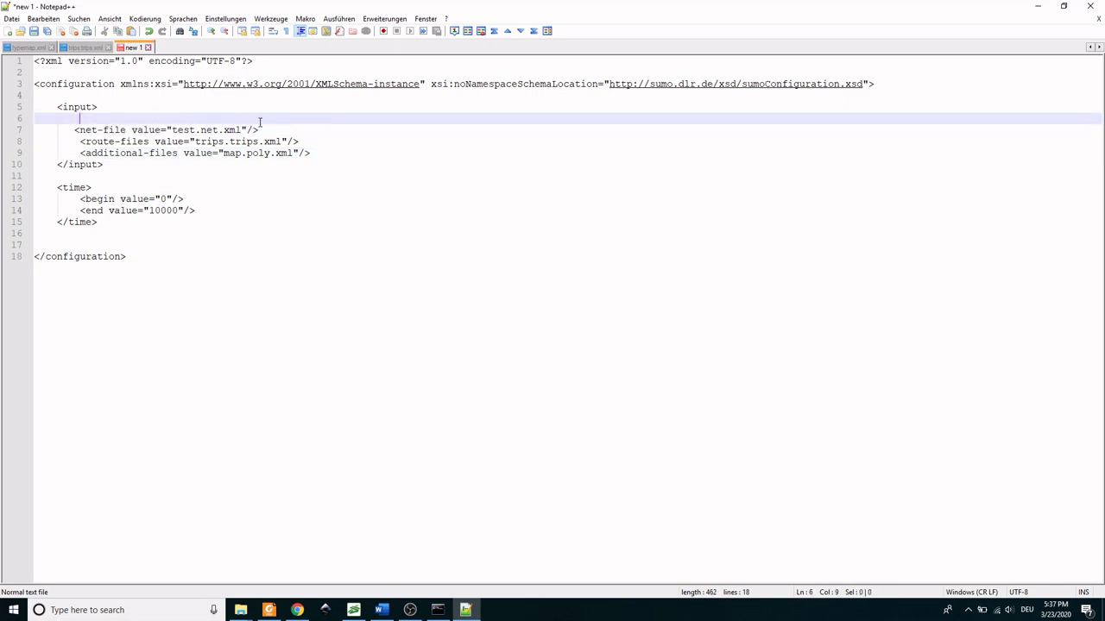
pyautogui.click(71, 134)
pyautogui.click(339, 153)
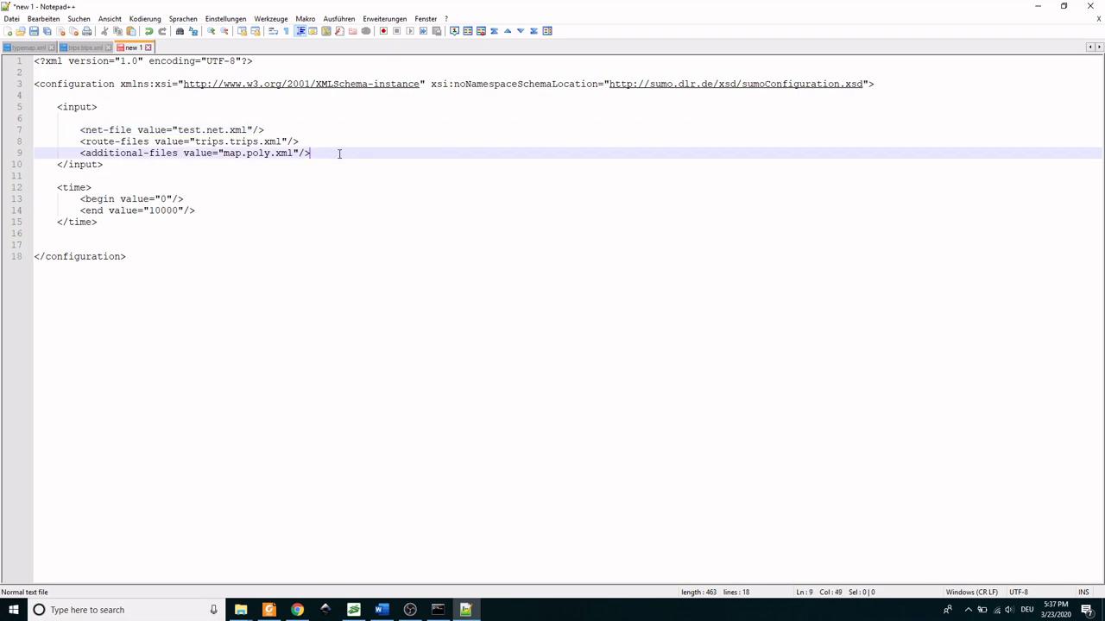
pyautogui.press('Return')
# Step: Save the configuration as map.sumo.cfg in the SUMO folder
pyautogui.hotkey('ctrl', 's')
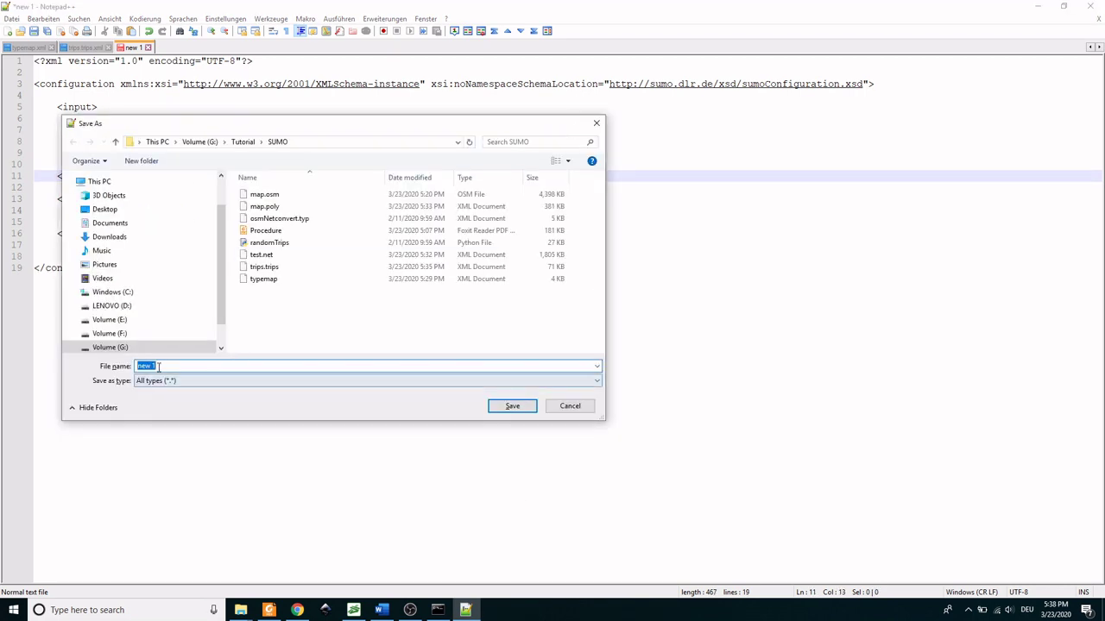
pyautogui.rightClick(158, 371)
pyautogui.click(191, 420)
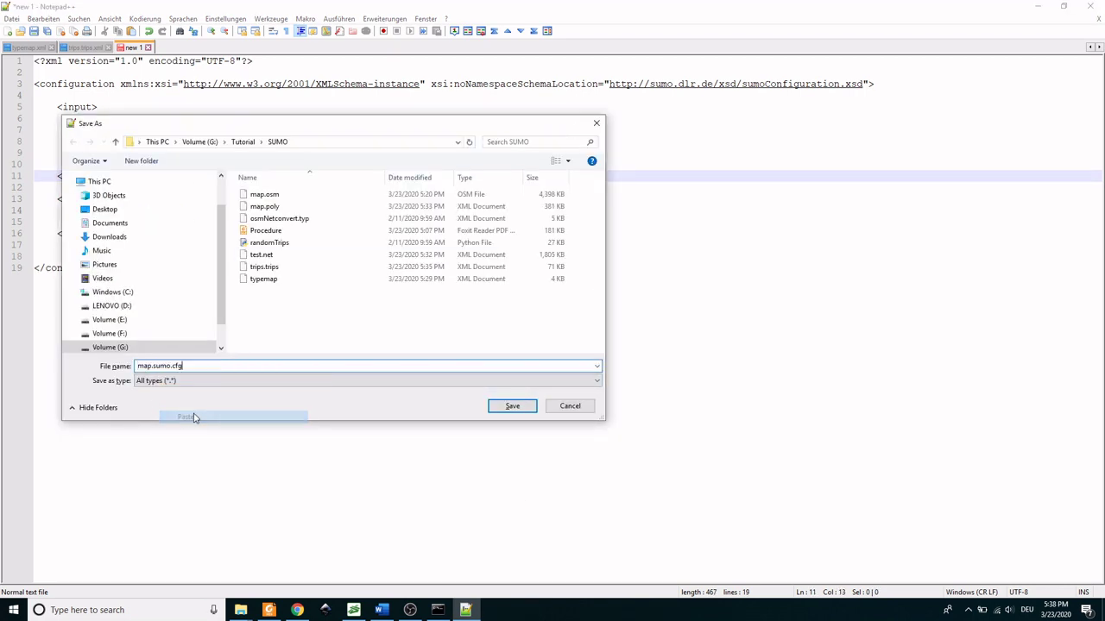
pyautogui.click(512, 407)
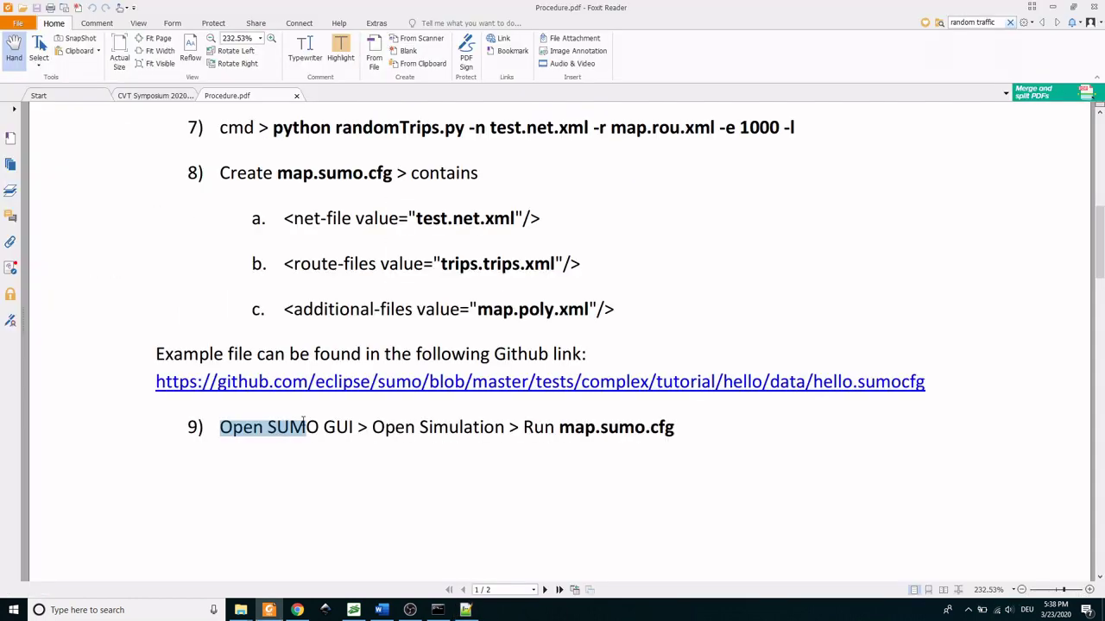
# Step: Search Windows for sumo to find the SumoGui app
pyautogui.moveTo(302, 427); pyautogui.dragTo(691, 427)
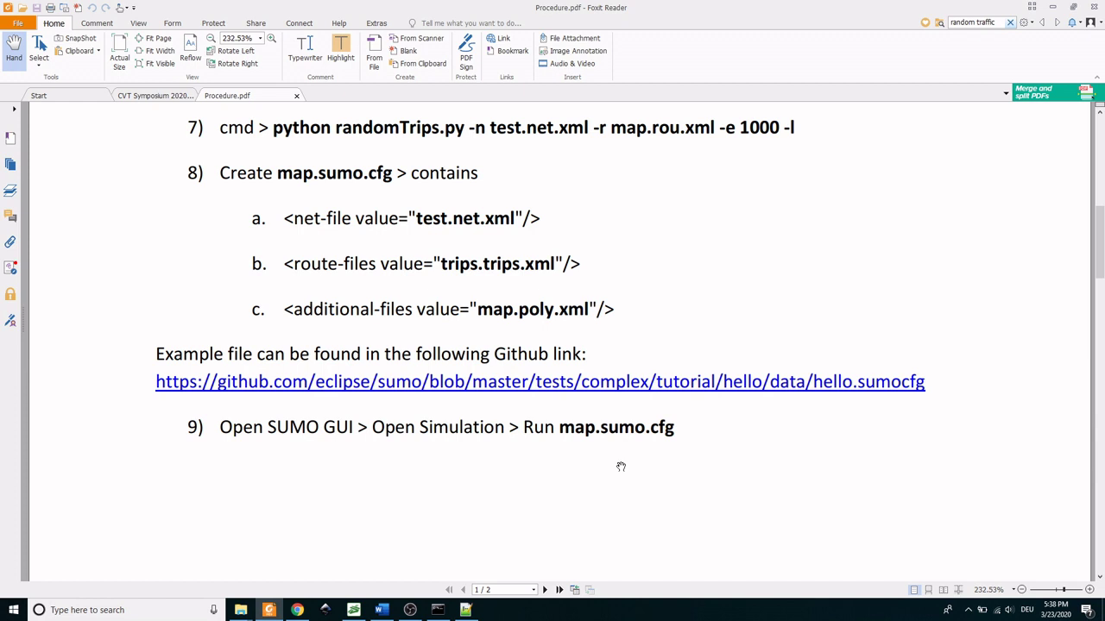
pyautogui.click(14, 610)
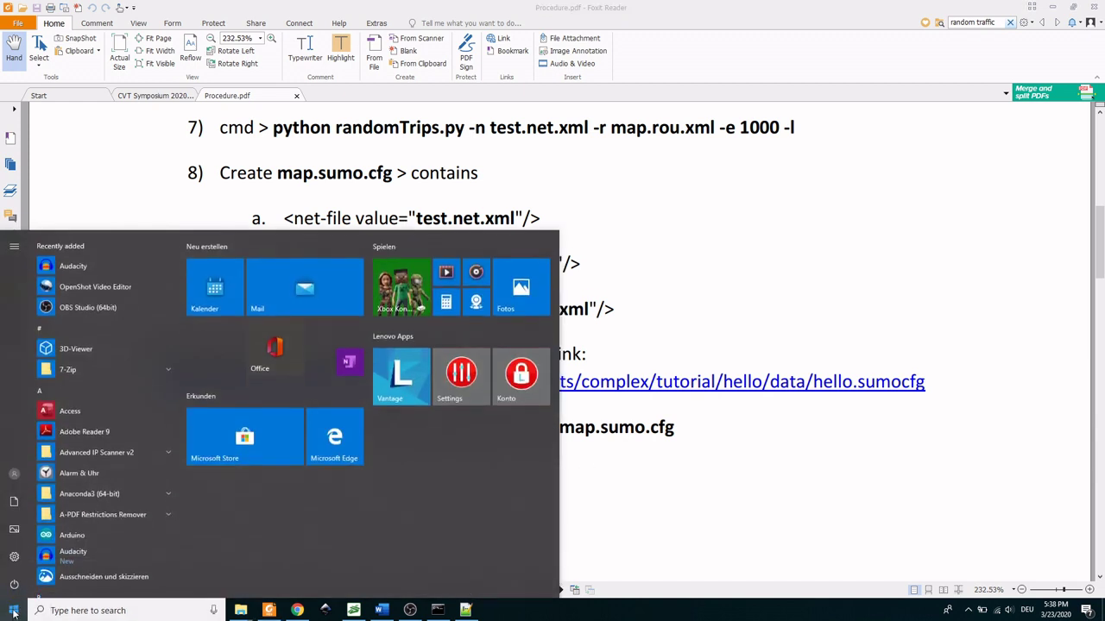
pyautogui.write('sumo')
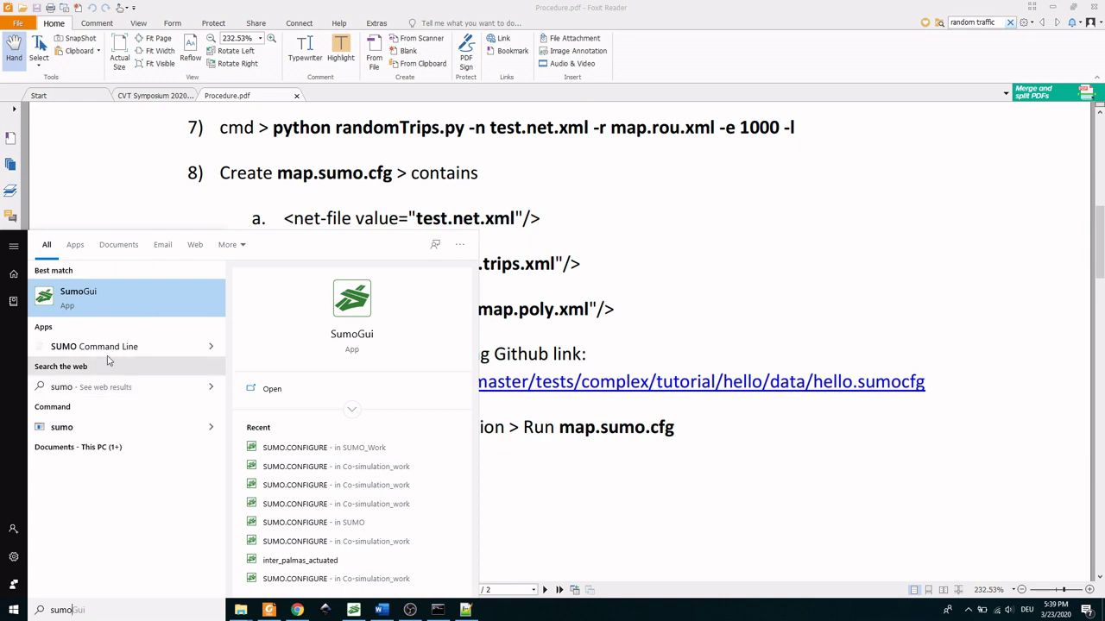
# Step: Launch SumoGui and open the map.sumo.cfg simulation configuration
pyautogui.click(125, 303)
pyautogui.click(17, 19)
pyautogui.click(26, 32)
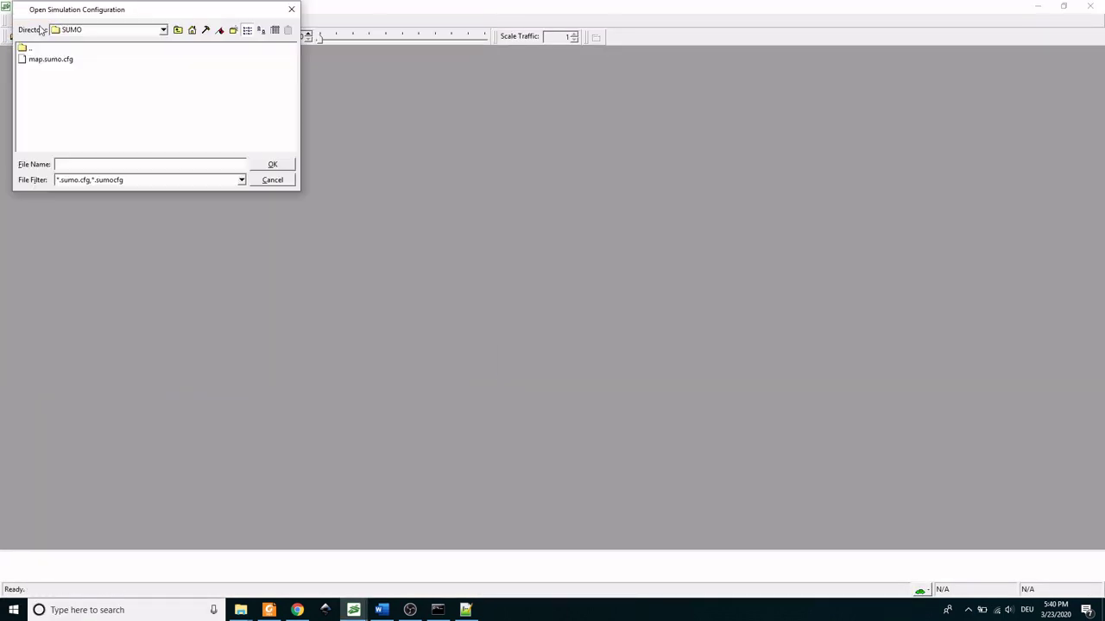
pyautogui.click(61, 60)
pyautogui.doubleClick(62, 64)
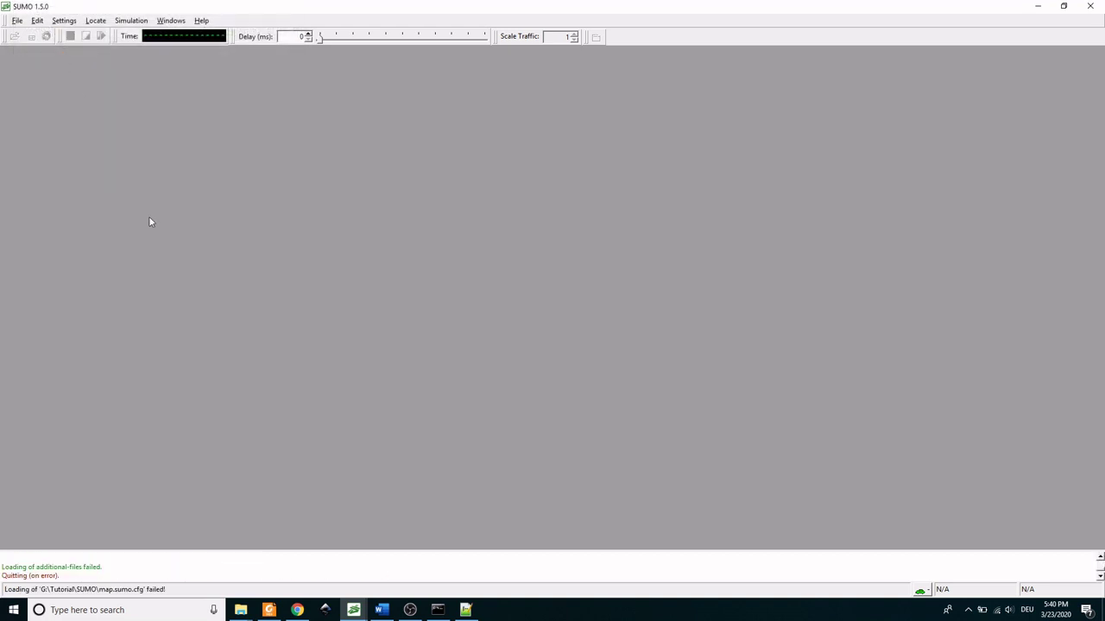
# Step: Enlarge the message log and read the additional_file.xsd error for map.poly.xml
pyautogui.moveTo(166, 551); pyautogui.dragTo(198, 362)
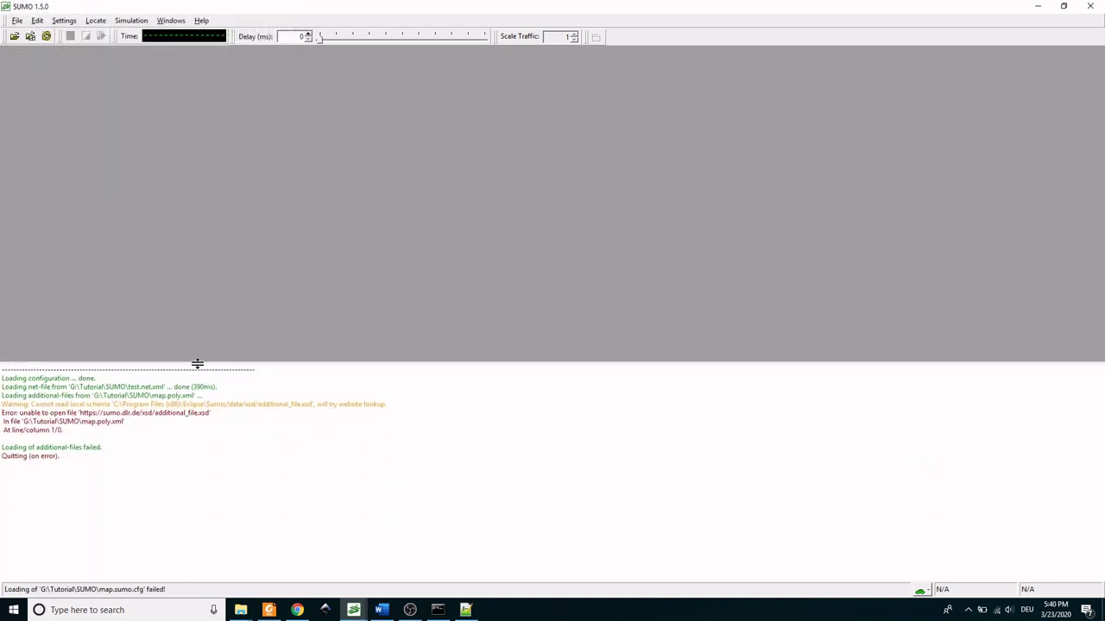
pyautogui.moveTo(3, 455); pyautogui.dragTo(62, 457)
pyautogui.click(55, 473)
pyautogui.moveTo(20, 413); pyautogui.dragTo(213, 415)
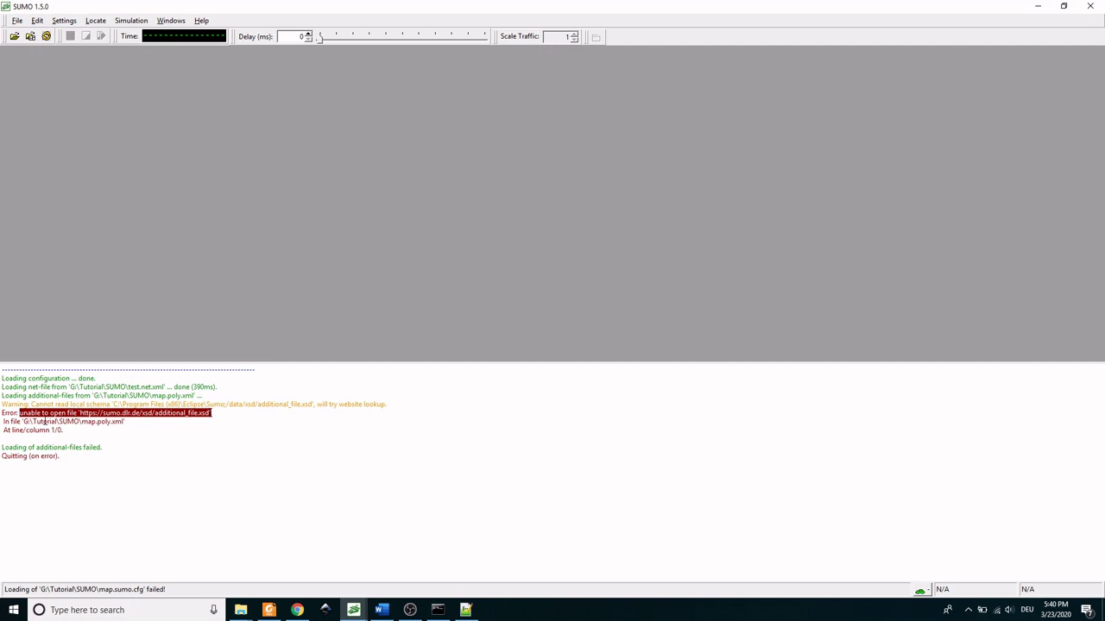
pyautogui.moveTo(24, 421); pyautogui.dragTo(118, 422)
pyautogui.click(101, 423)
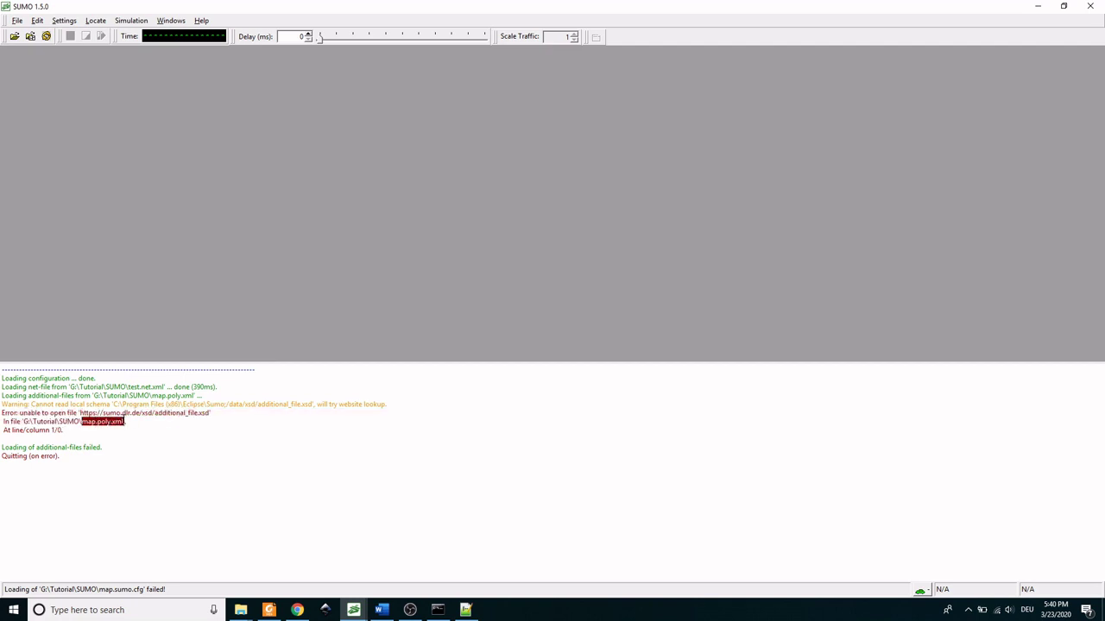
pyautogui.click(128, 440)
# Step: Open map.poly.xml from the SUMO folder in Notepad++
pyautogui.moveTo(243, 613)
pyautogui.click(198, 571)
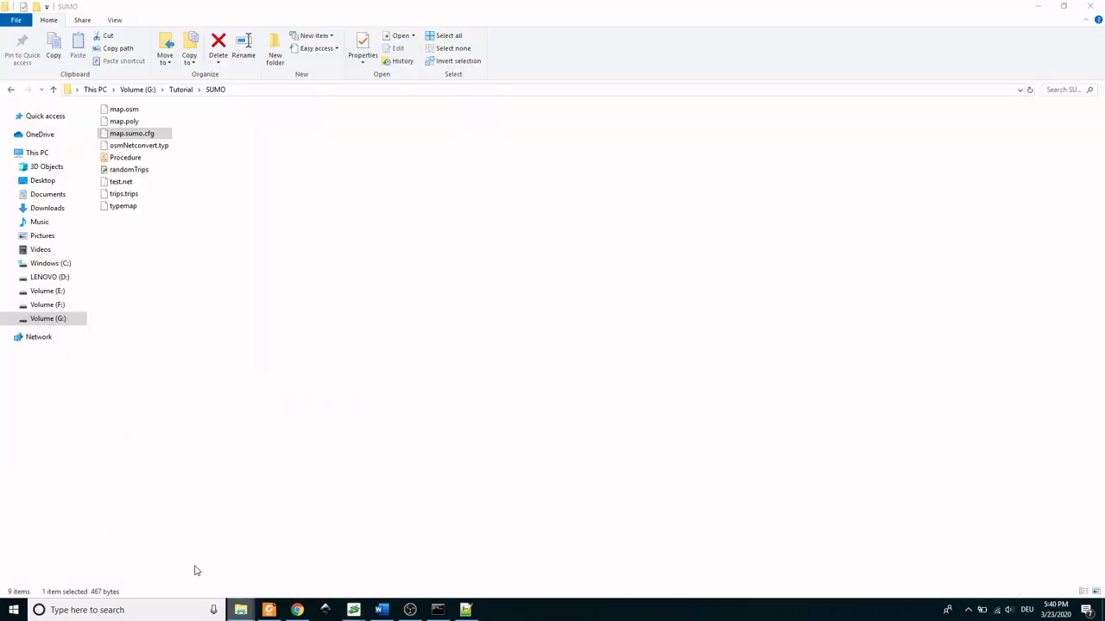
pyautogui.rightClick(132, 122)
pyautogui.click(207, 182)
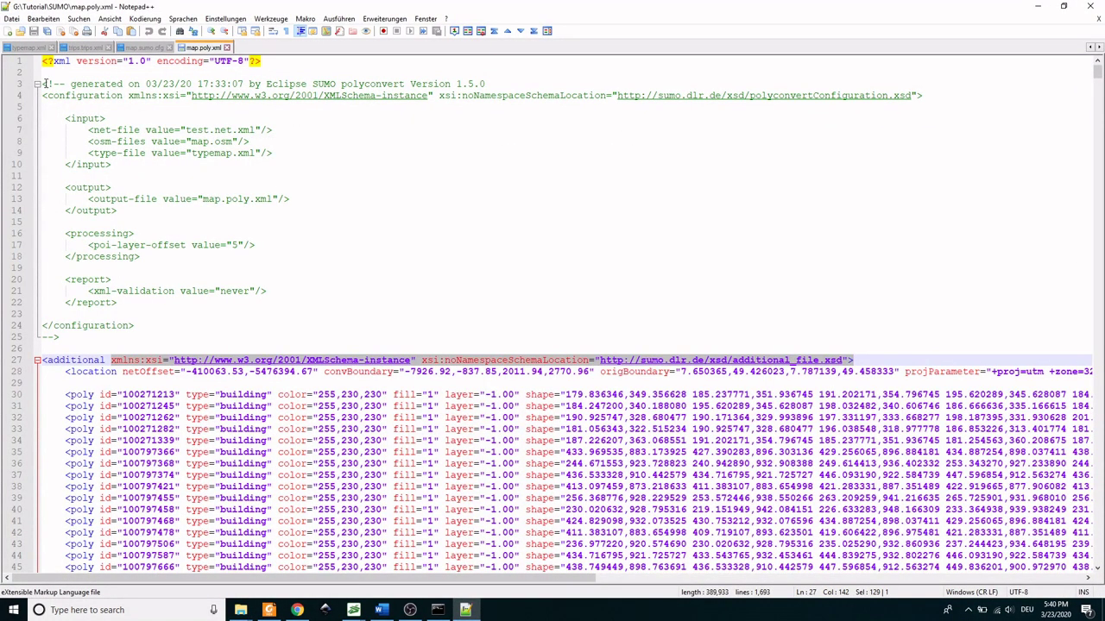
# Step: Wrap the xmlns attributes on line 27 in <!-- --> and add > after <additional
pyautogui.moveTo(45, 84); pyautogui.dragTo(68, 83)
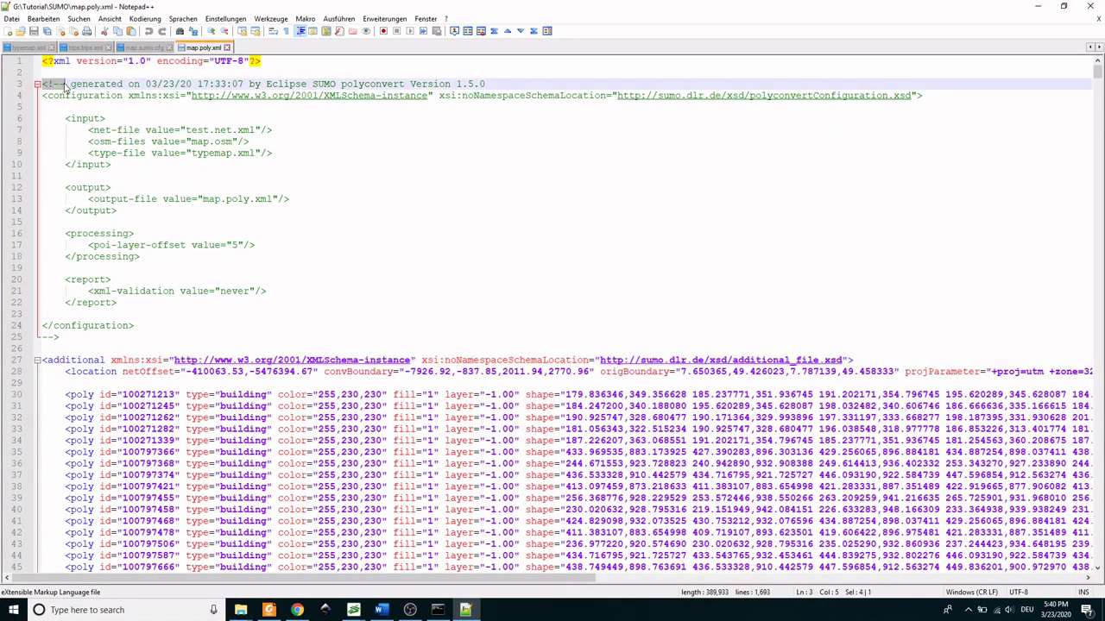
pyautogui.rightClick(65, 86)
pyautogui.click(82, 104)
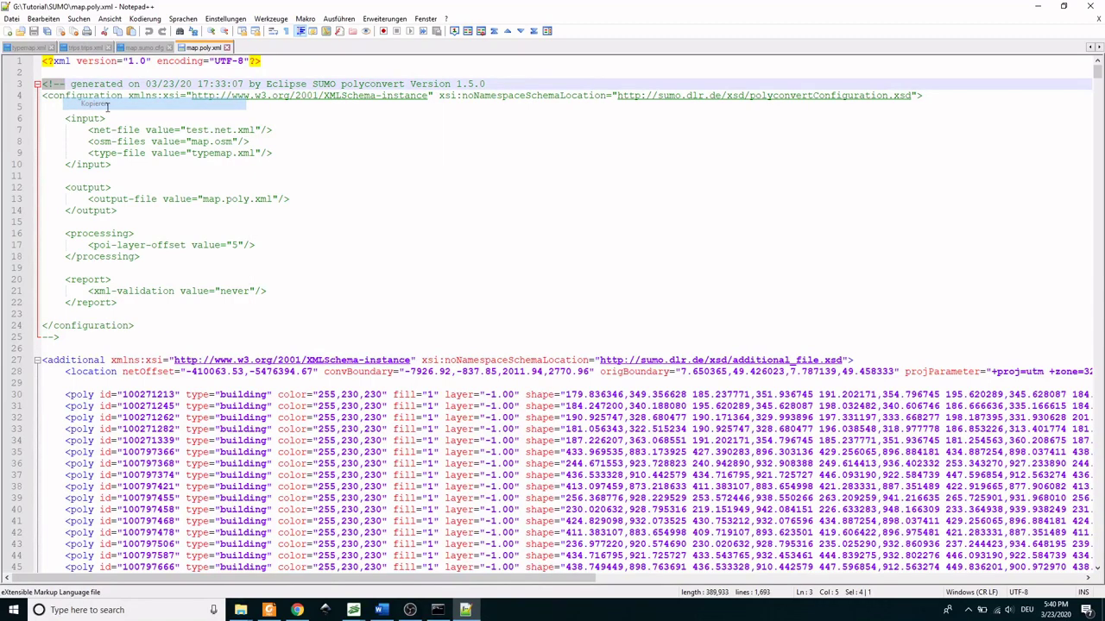
pyautogui.click(110, 360)
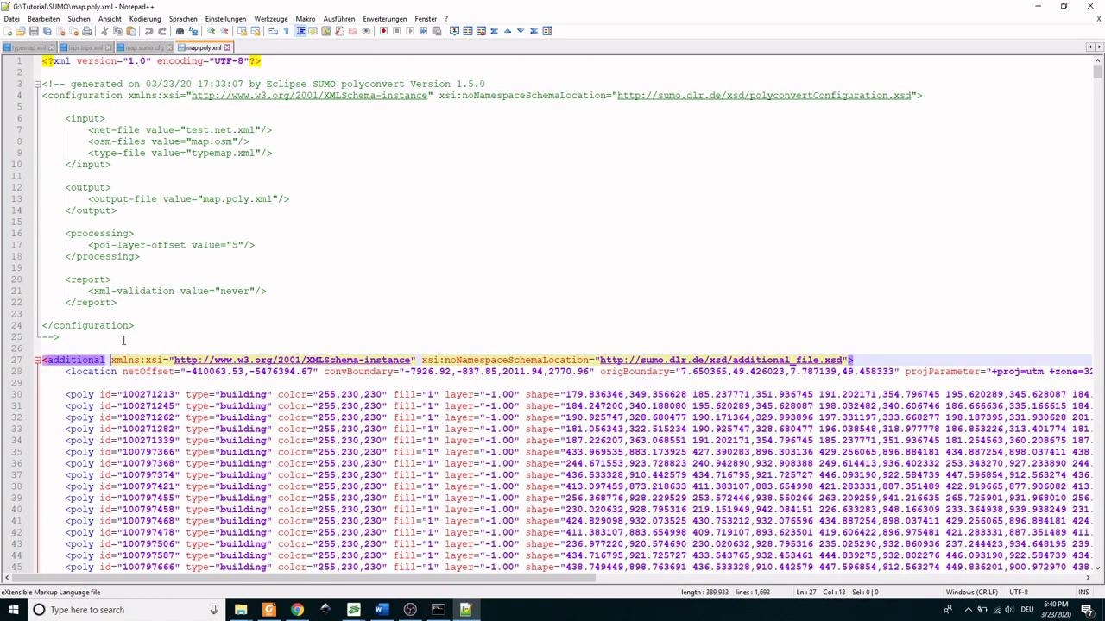
pyautogui.hotkey('ctrl', 'v')
pyautogui.moveTo(59, 337); pyautogui.dragTo(48, 337)
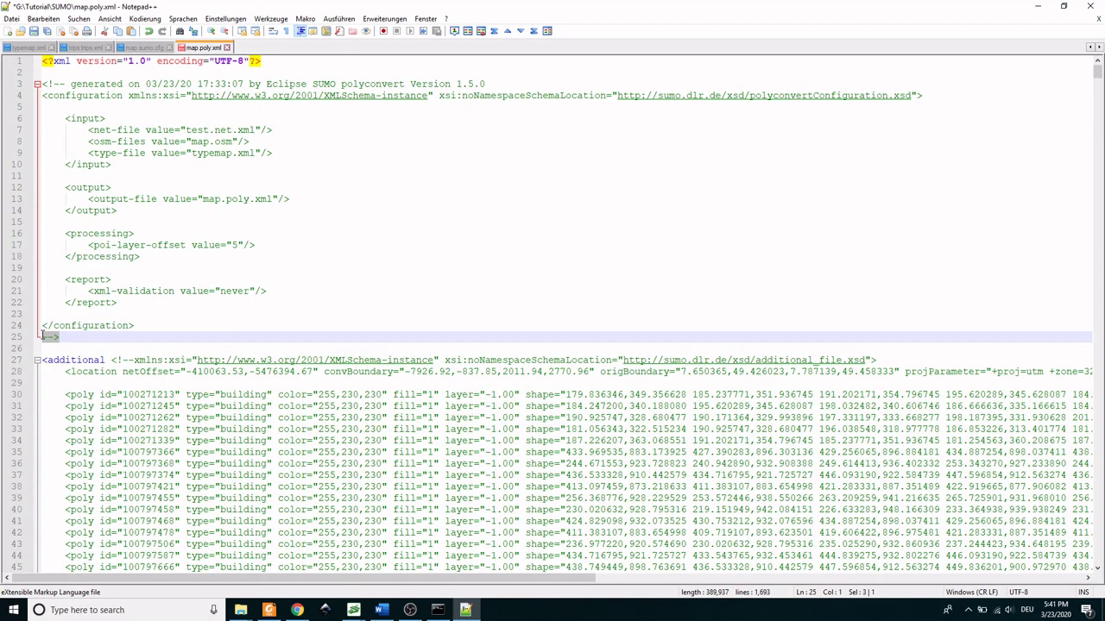
pyautogui.click(900, 359)
pyautogui.hotkey('ctrl', 'v')
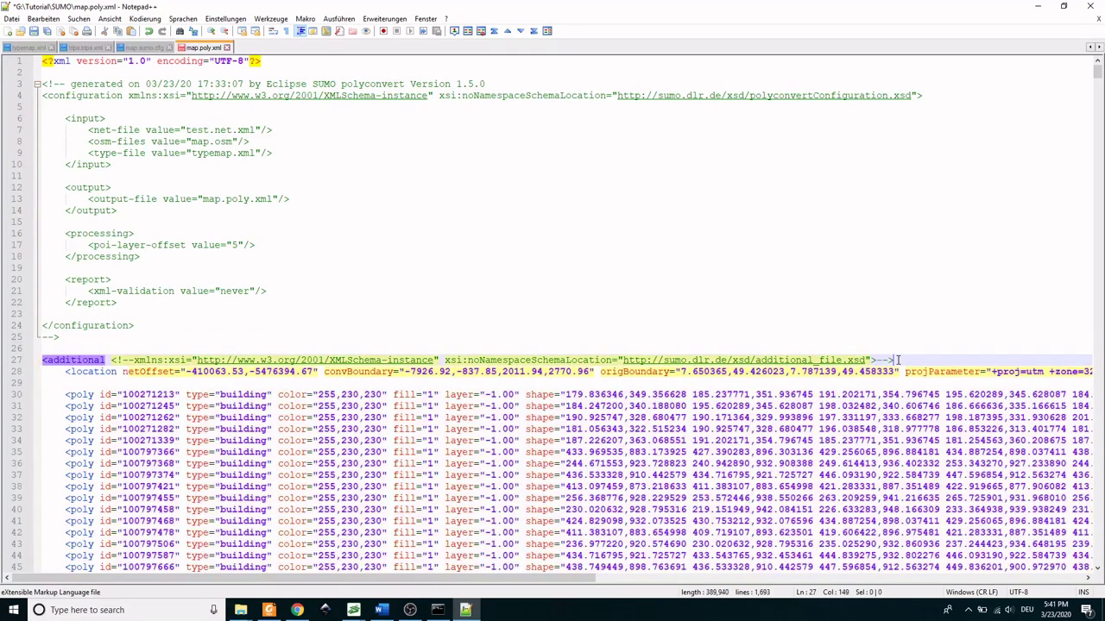
pyautogui.click(105, 360)
pyautogui.write('>')
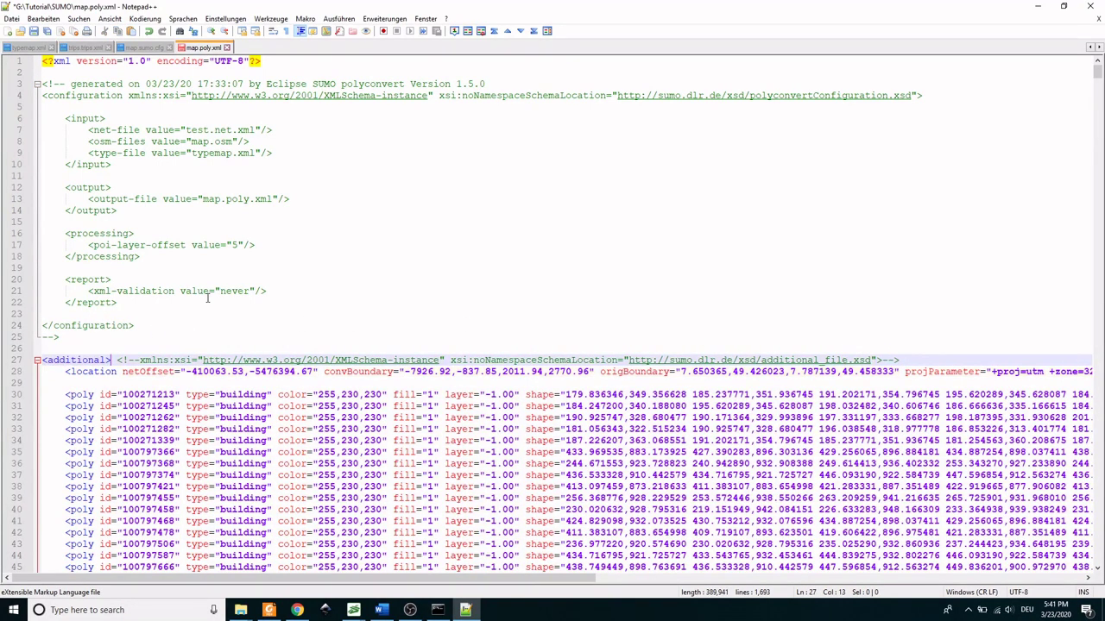
# Step: Save map.poly.xml and close Notepad++
pyautogui.click(161, 349)
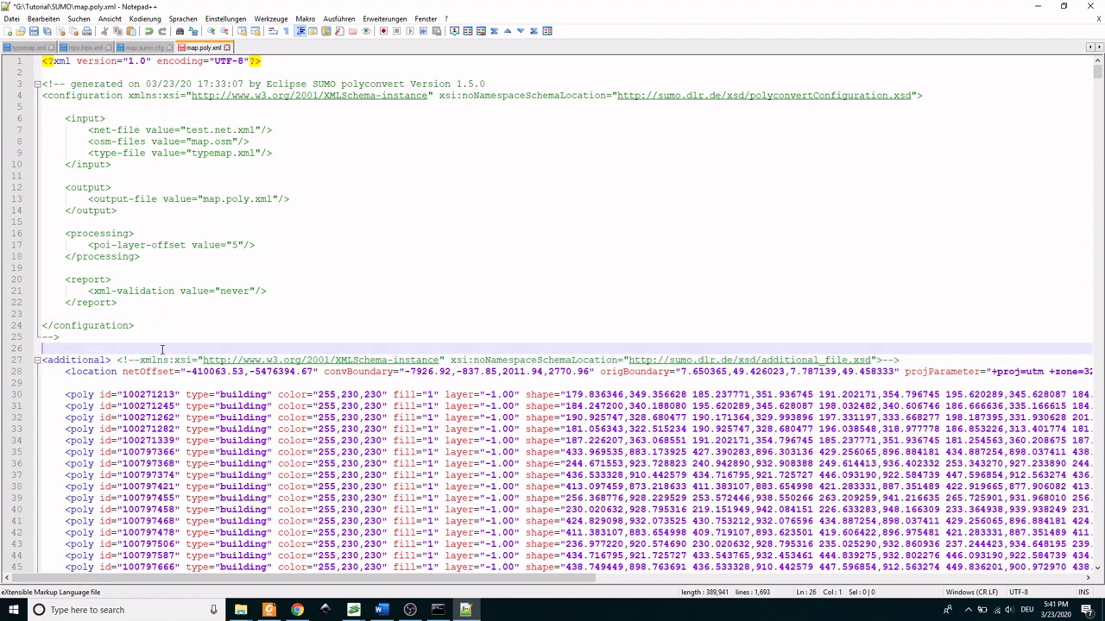
pyautogui.hotkey('ctrl', 's')
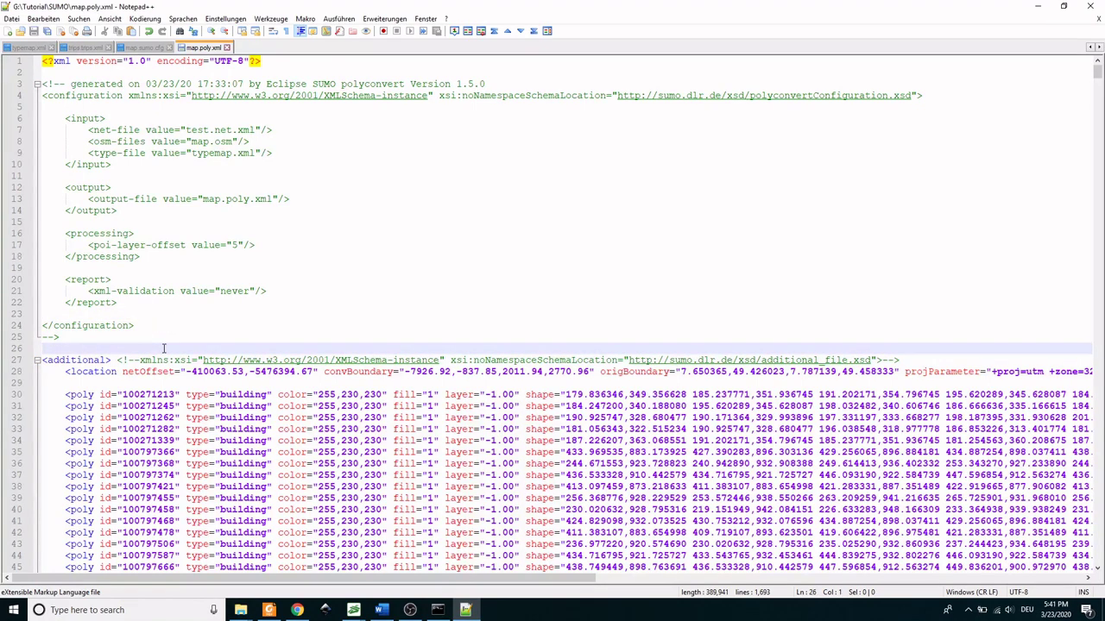
pyautogui.click(1085, 6)
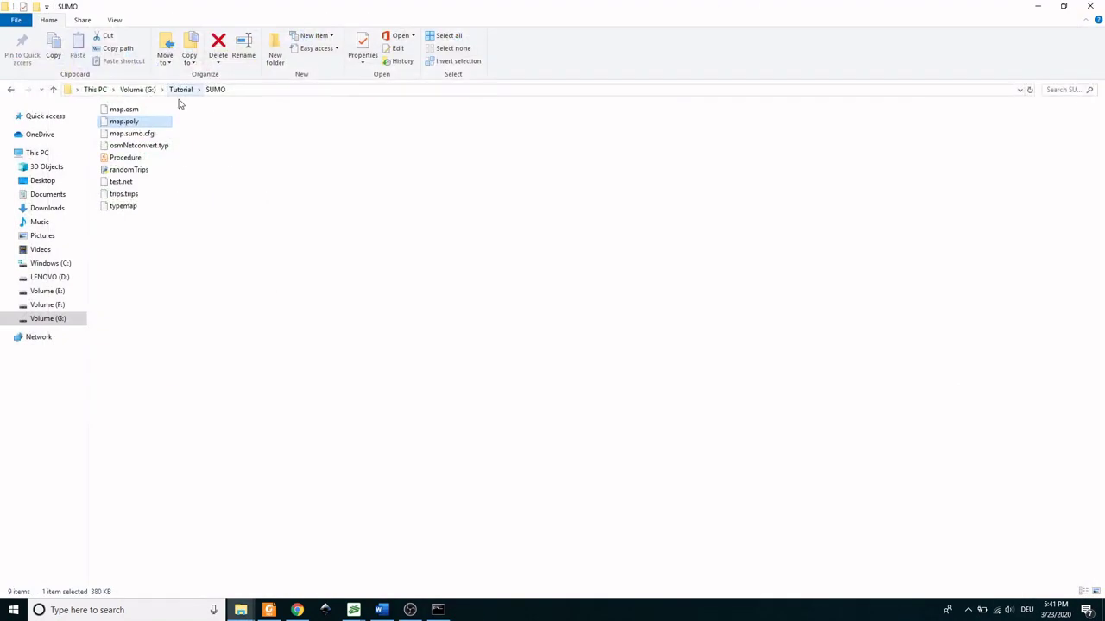
# Step: Open trips.trips.xml in Notepad++ and add > right after <routes
pyautogui.click(113, 200)
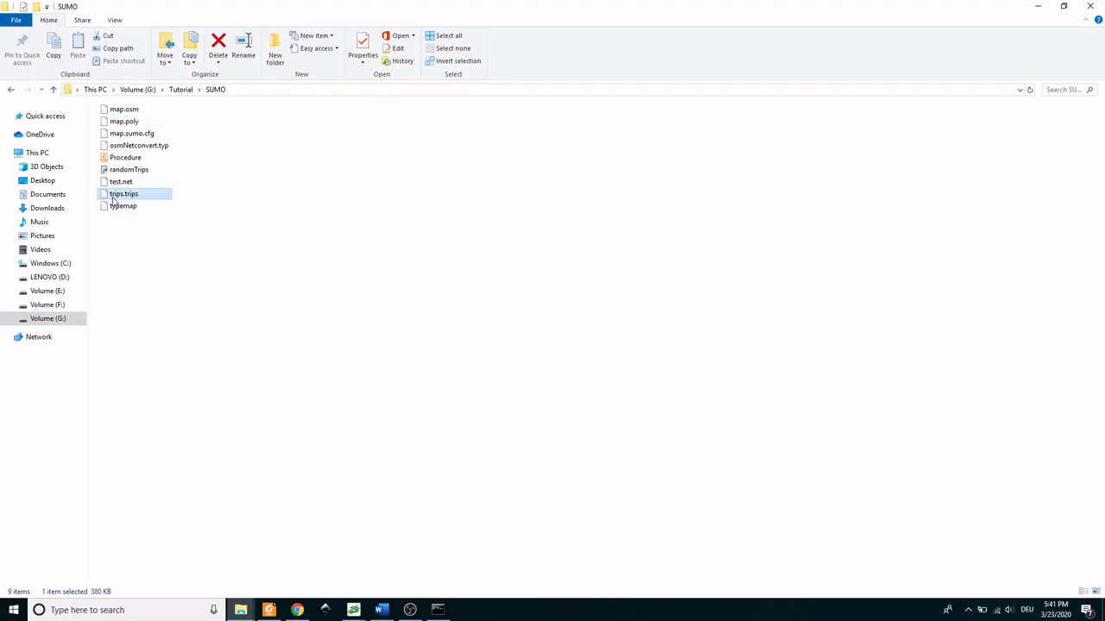
pyautogui.rightClick(113, 200)
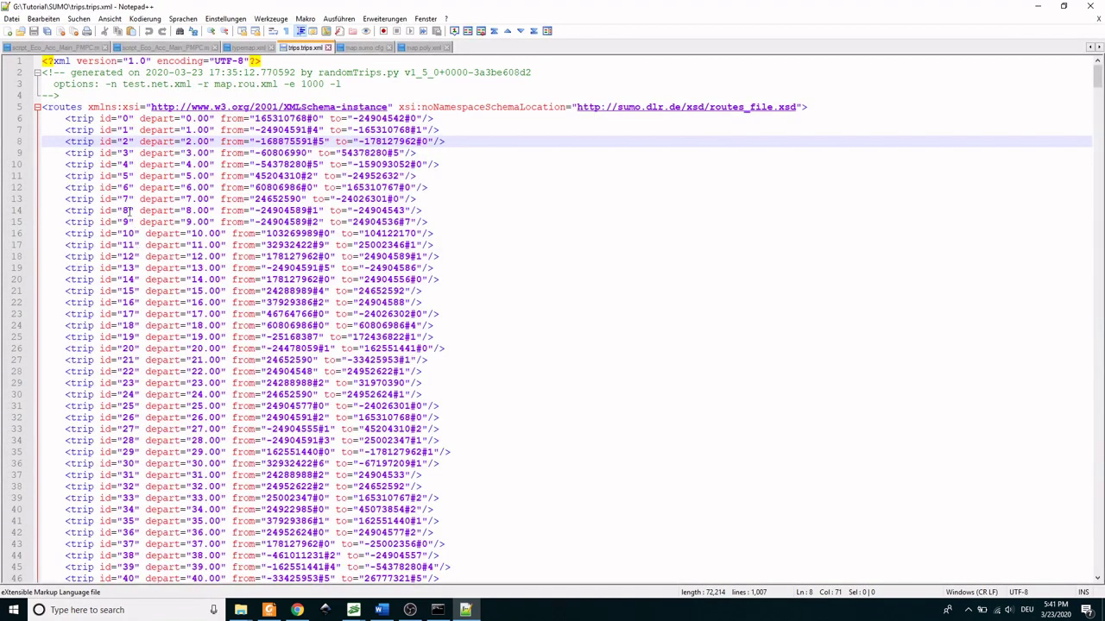
pyautogui.click(85, 107)
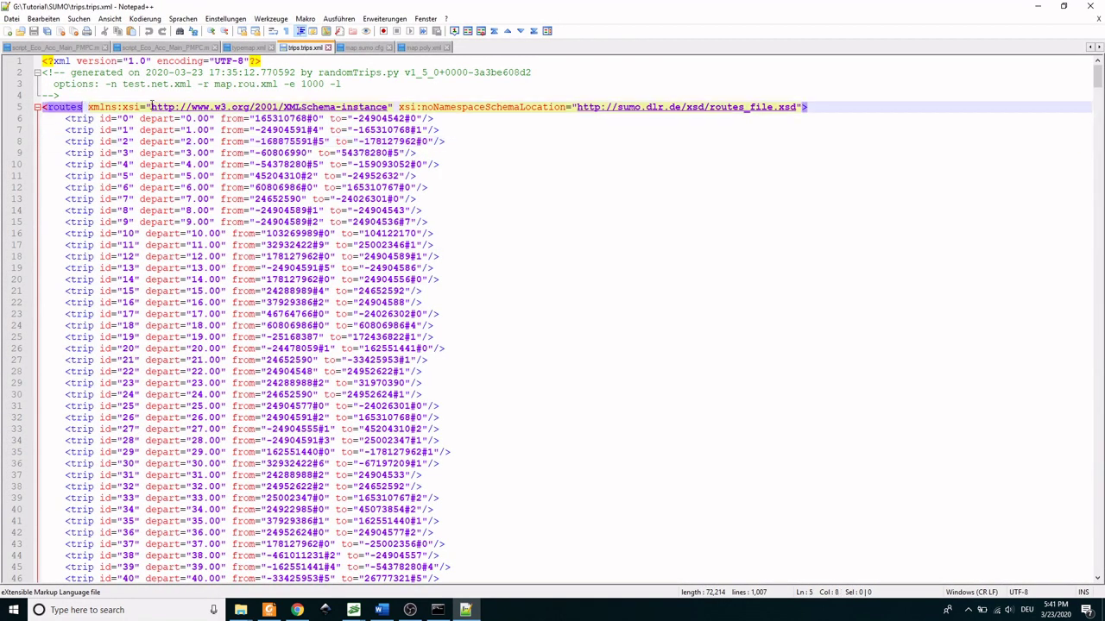
pyautogui.write('>')
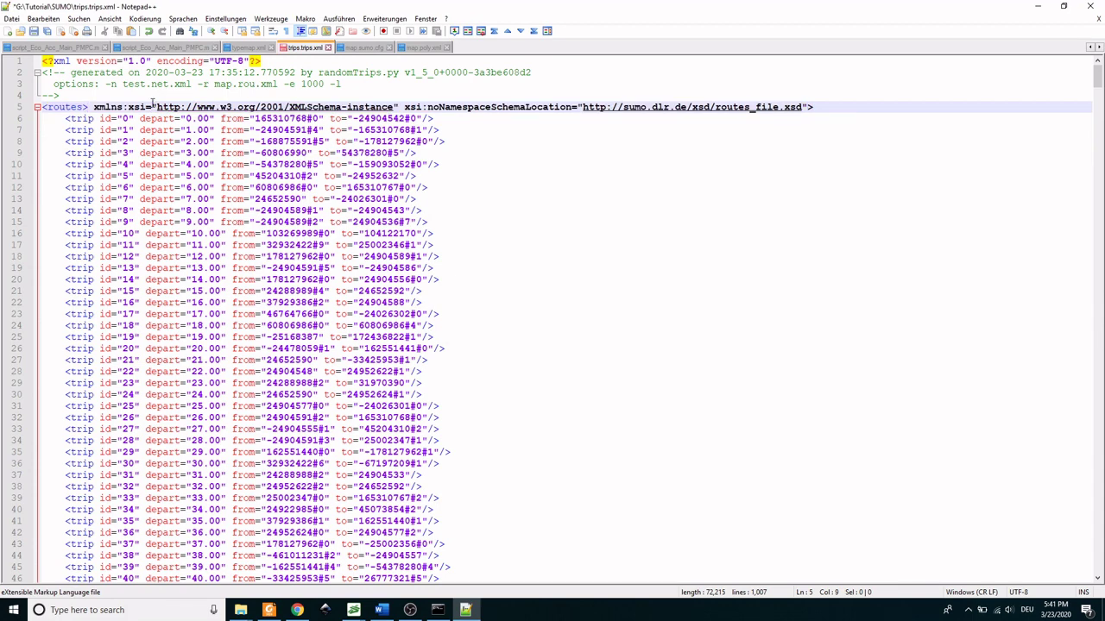
# Step: Wrap the xmlns attributes on line 5 in <!-- --> and save trips.trips.xml
pyautogui.moveTo(66, 73); pyautogui.dragTo(42, 72)
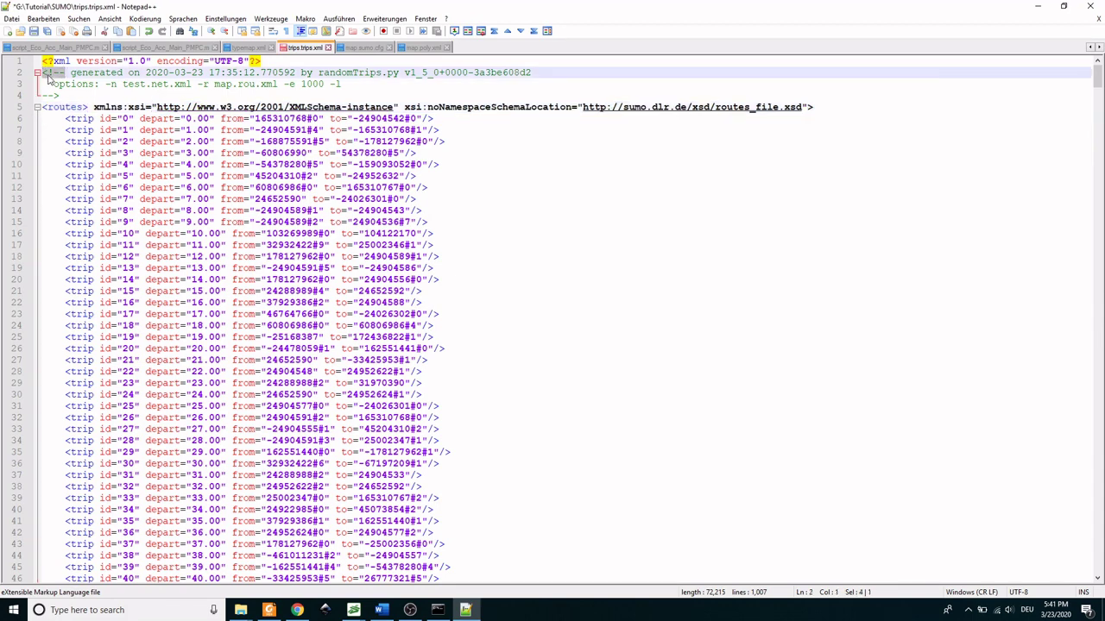
pyautogui.click(94, 107)
pyautogui.hotkey('ctrl', 'v')
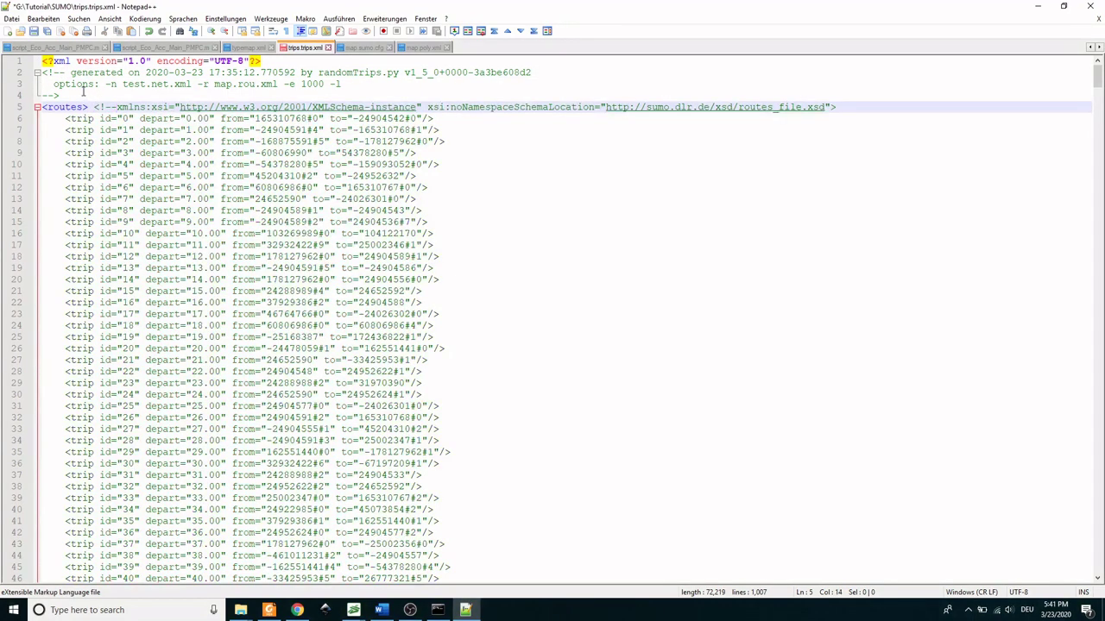
pyautogui.moveTo(64, 95); pyautogui.dragTo(41, 95)
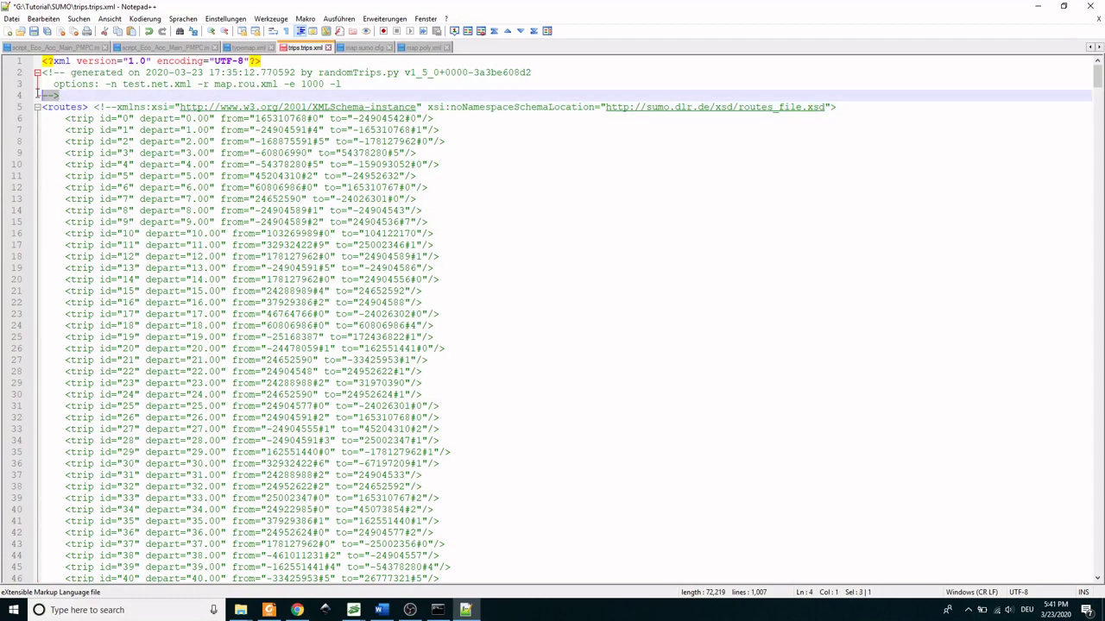
pyautogui.click(835, 105)
pyautogui.hotkey('ctrl', 'v')
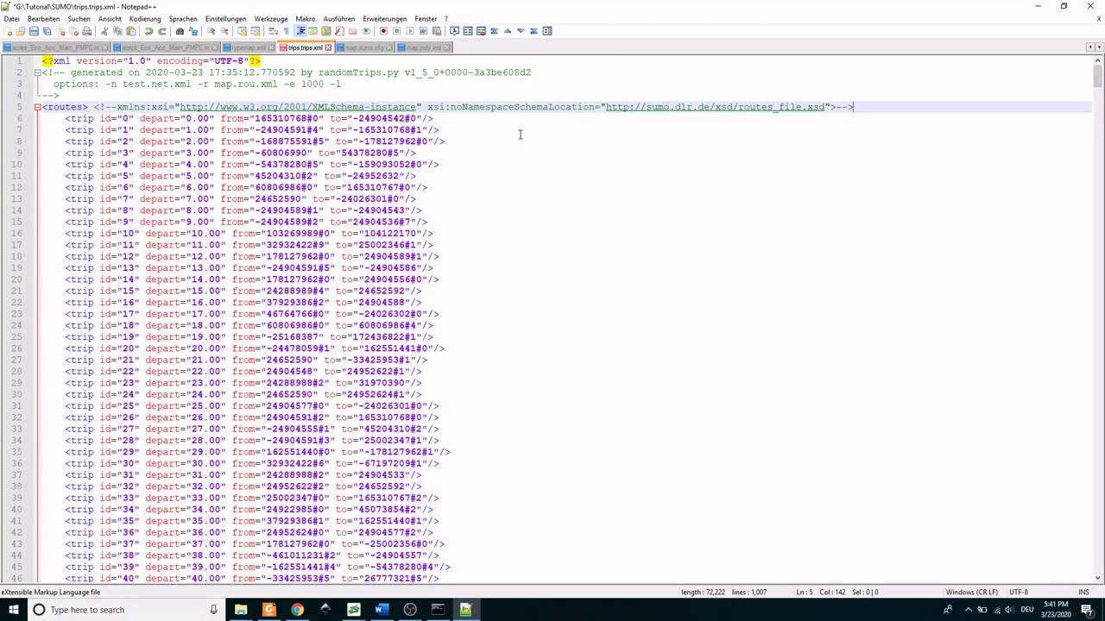
pyautogui.click(503, 129)
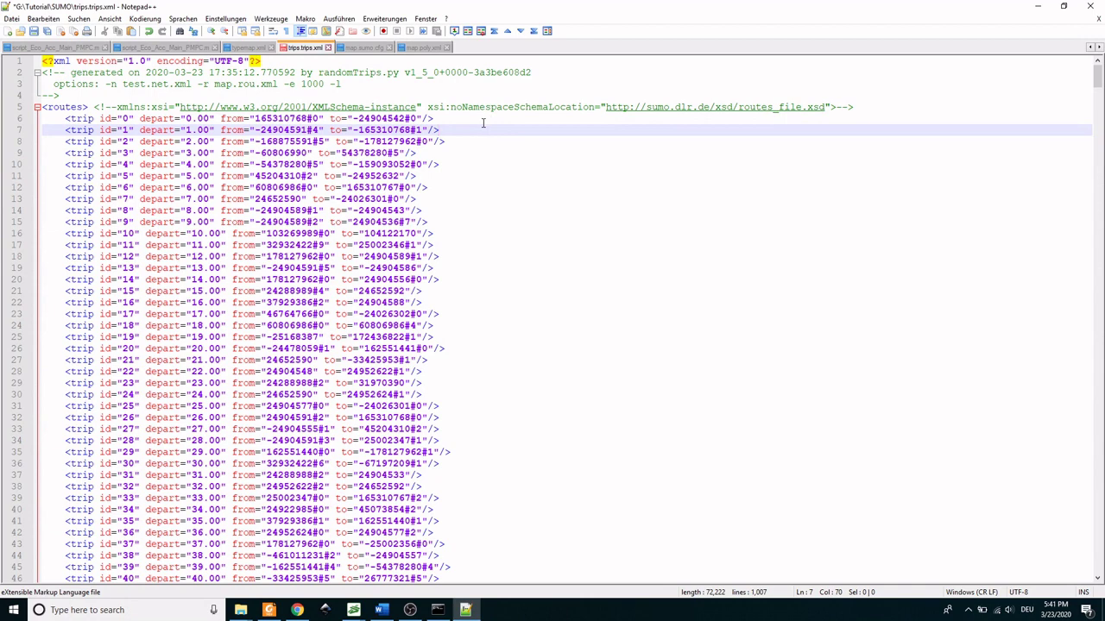
pyautogui.hotkey('ctrl', 's')
# Step: Close Notepad++, clear the folder selection and return to sumo-gui
pyautogui.click(1090, 6)
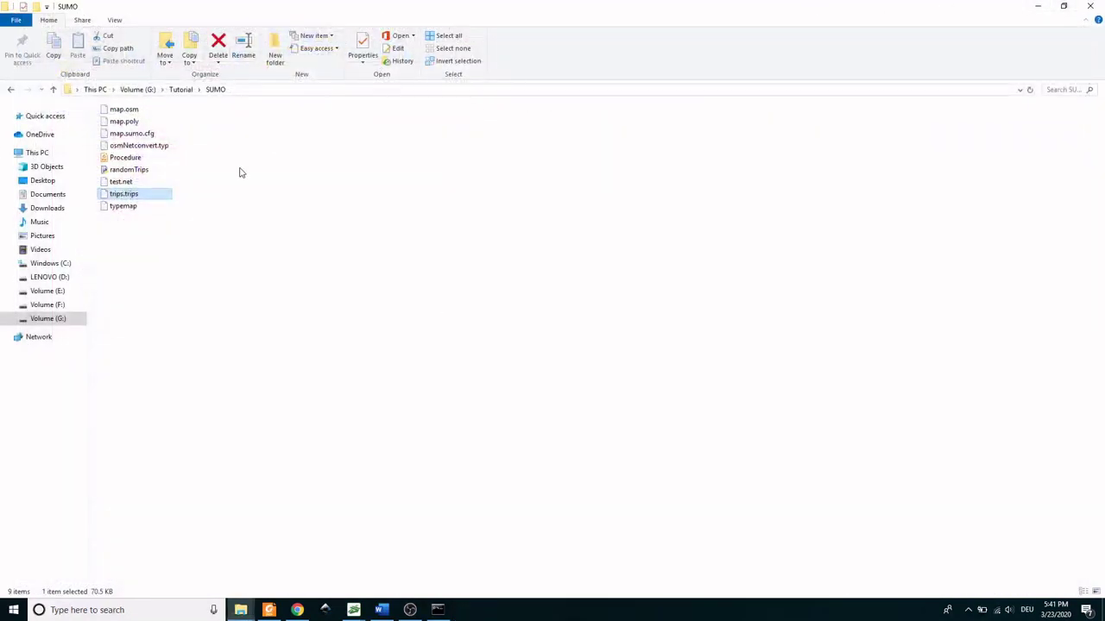
pyautogui.click(170, 322)
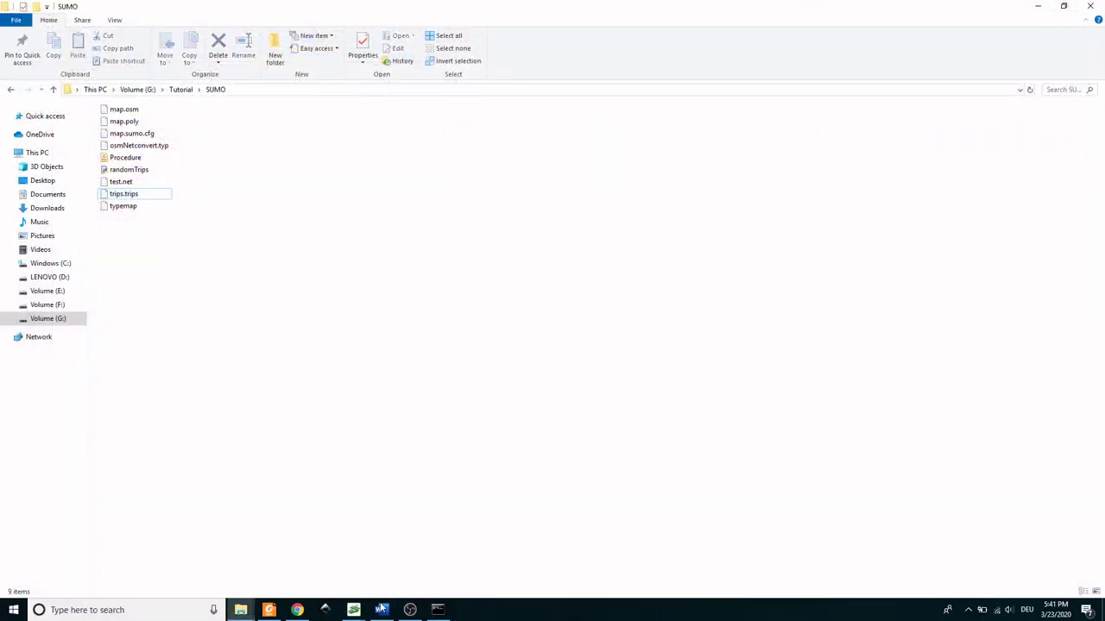
pyautogui.press('super')
pyautogui.write('s')
pyautogui.press('Escape')
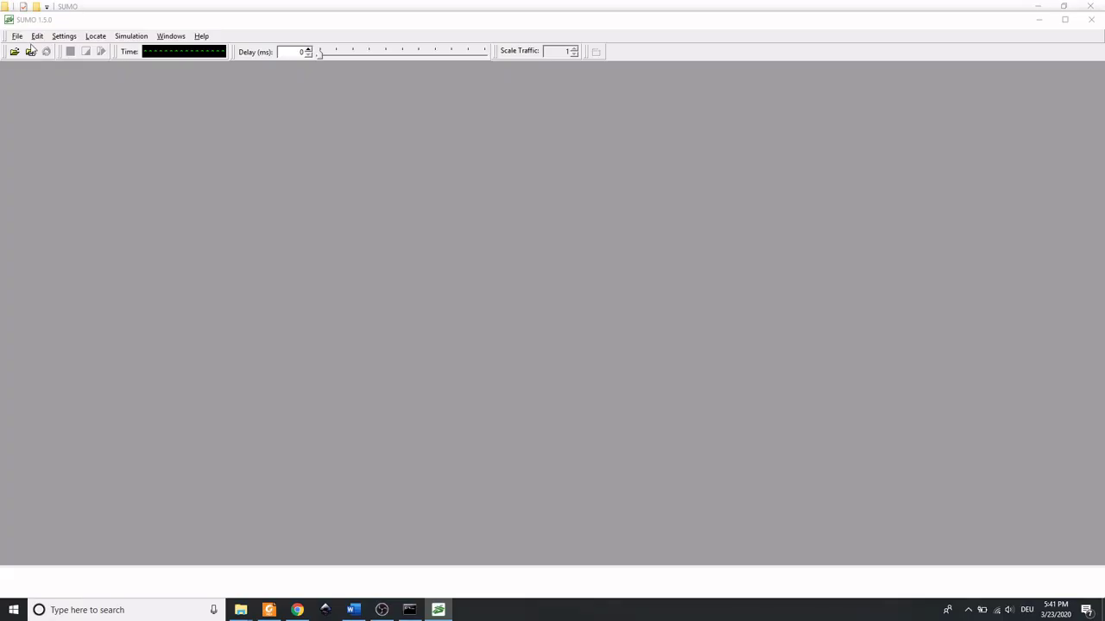
# Step: Load map.sumo.cfg, enlarge the message log and centre the map on the city blocks
pyautogui.hotkey('ctrl', 'o')
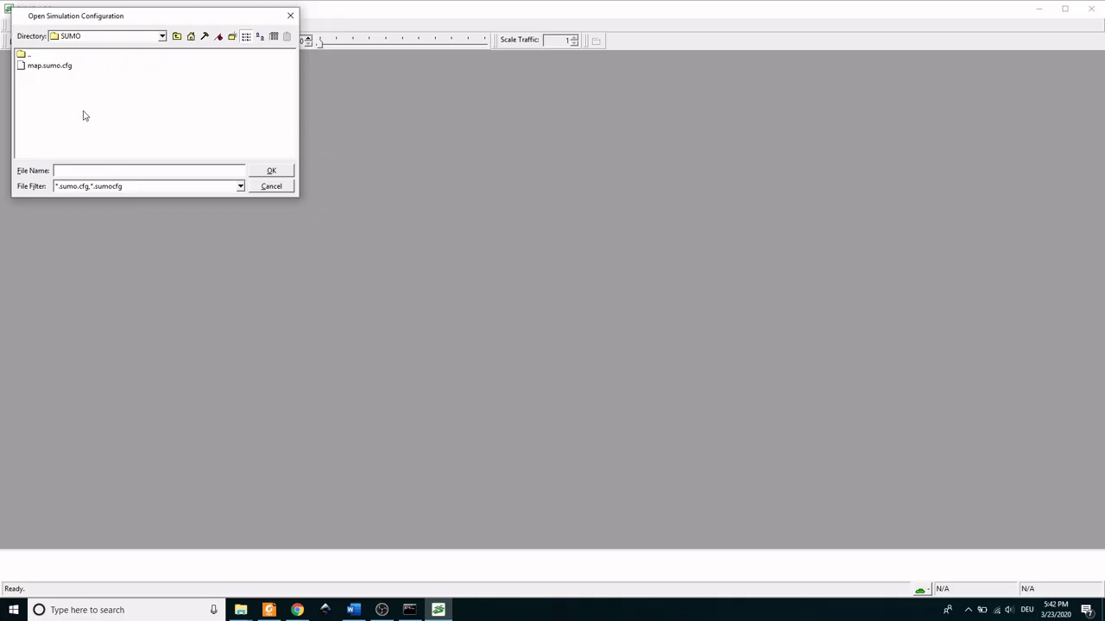
pyautogui.doubleClick(57, 67)
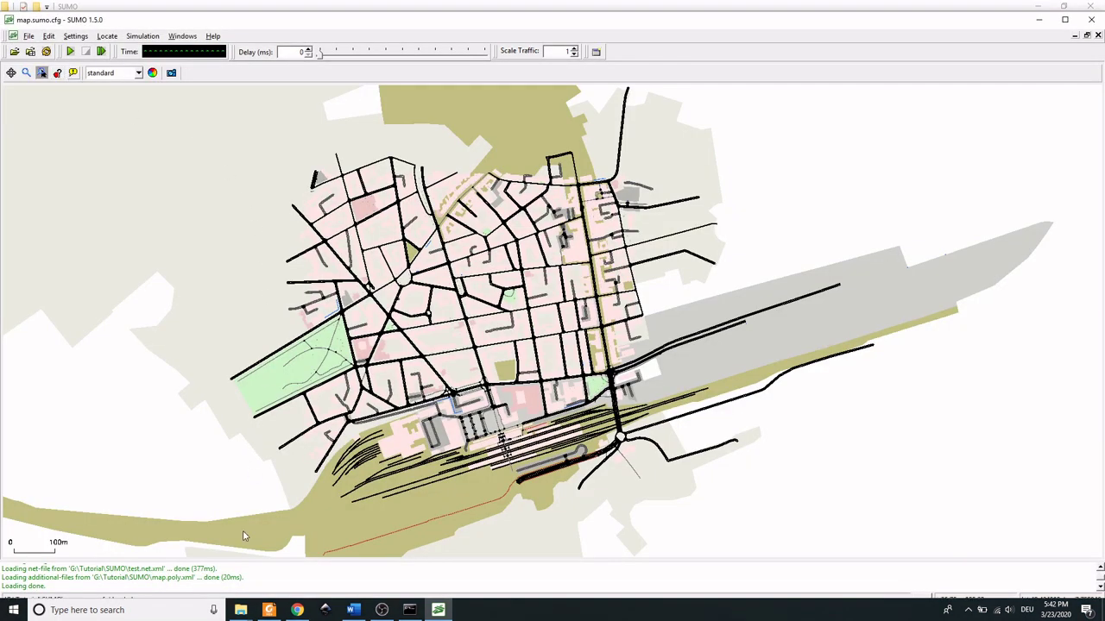
pyautogui.moveTo(233, 562); pyautogui.dragTo(248, 514)
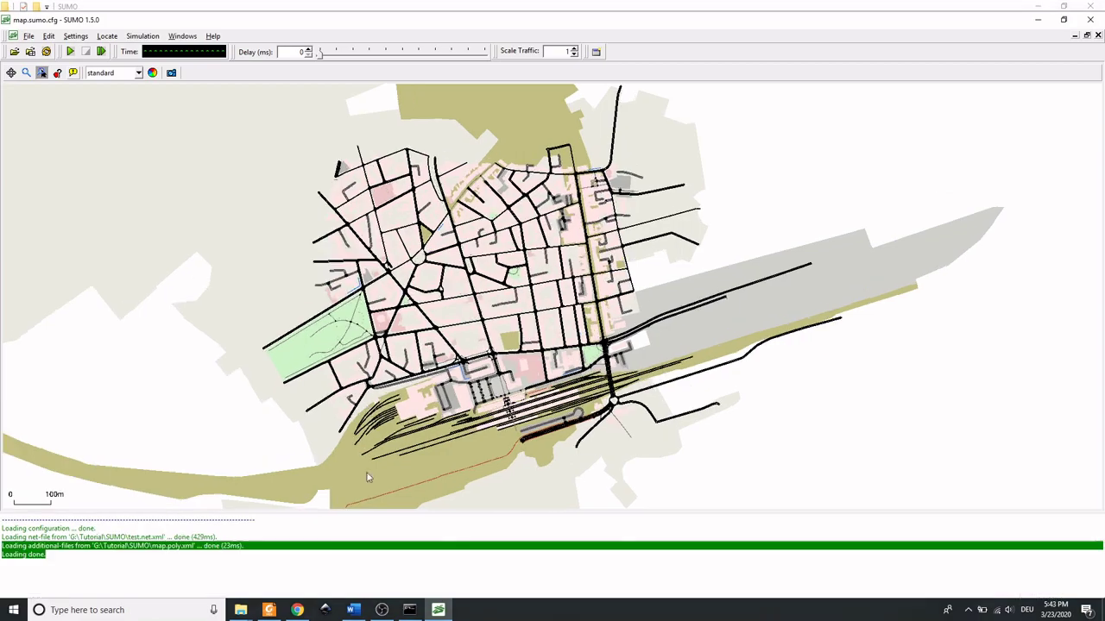
pyautogui.scroll(4, 488, 298)
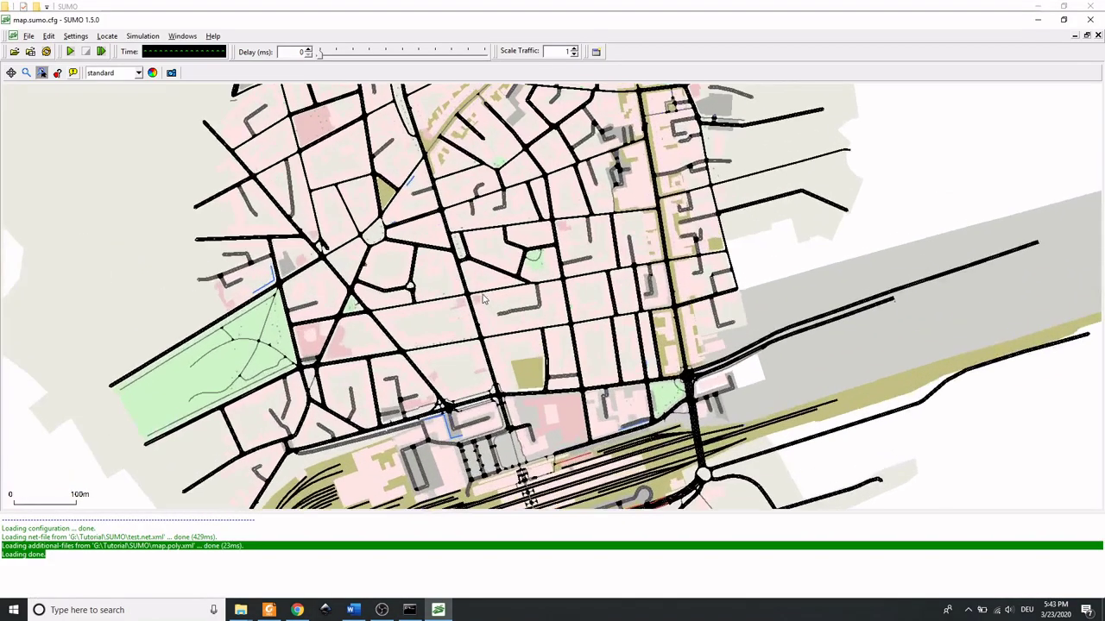
pyautogui.moveTo(487, 298); pyautogui.dragTo(453, 279)
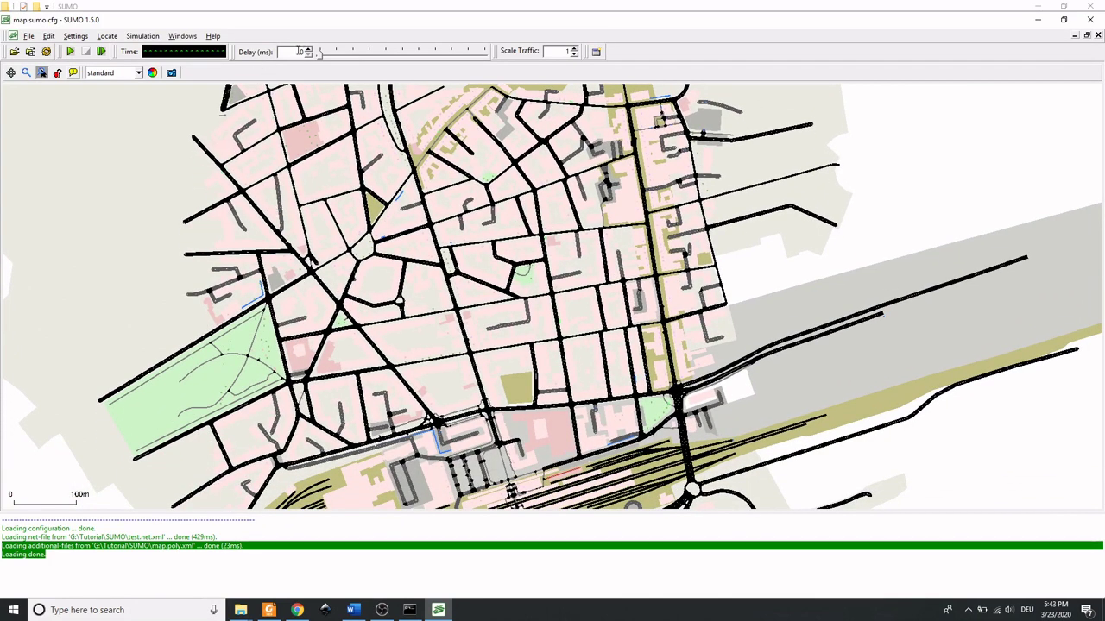
# Step: Run the simulation with a 500 ms delay and pan around to follow traffic
pyautogui.click(307, 50)
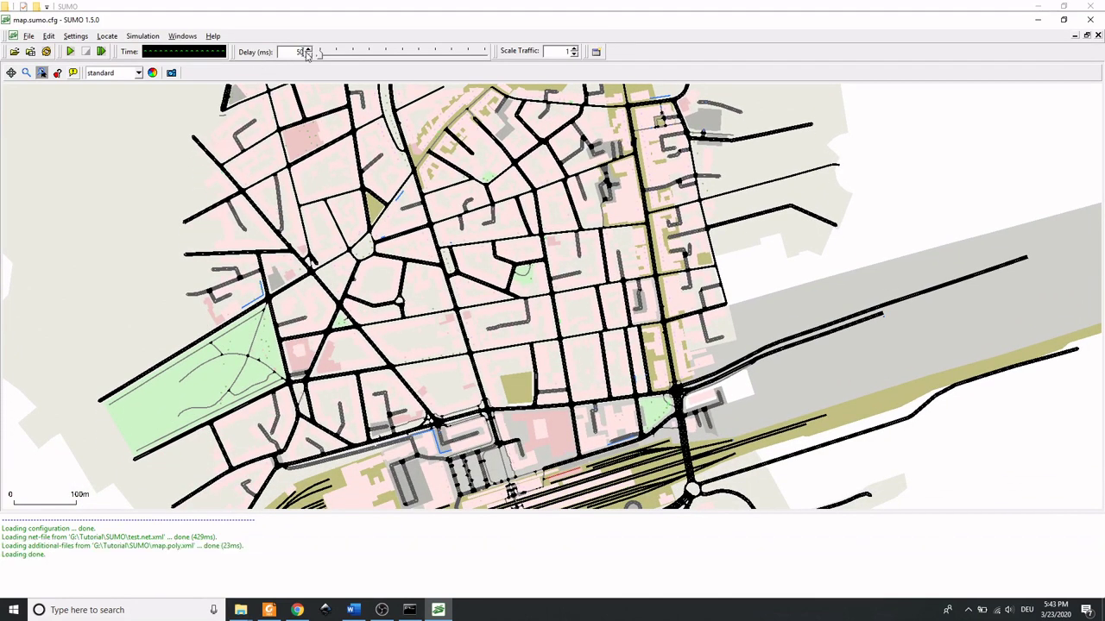
pyautogui.click(71, 51)
pyautogui.scroll(6, 462, 306)
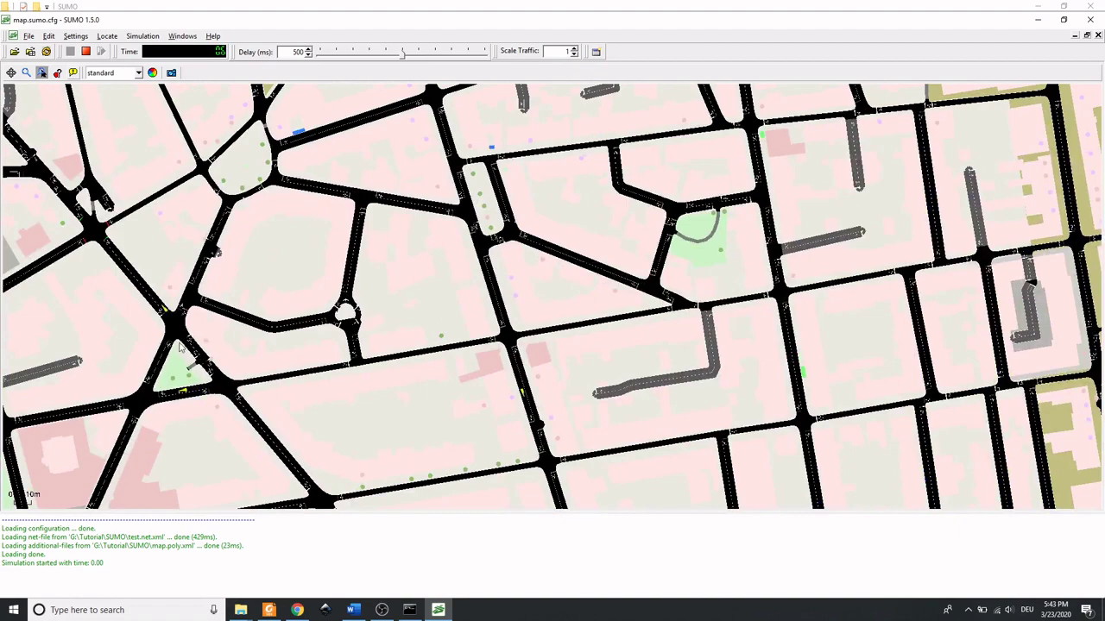
pyautogui.moveTo(134, 289); pyautogui.dragTo(342, 257)
pyautogui.scroll(3, 302, 328)
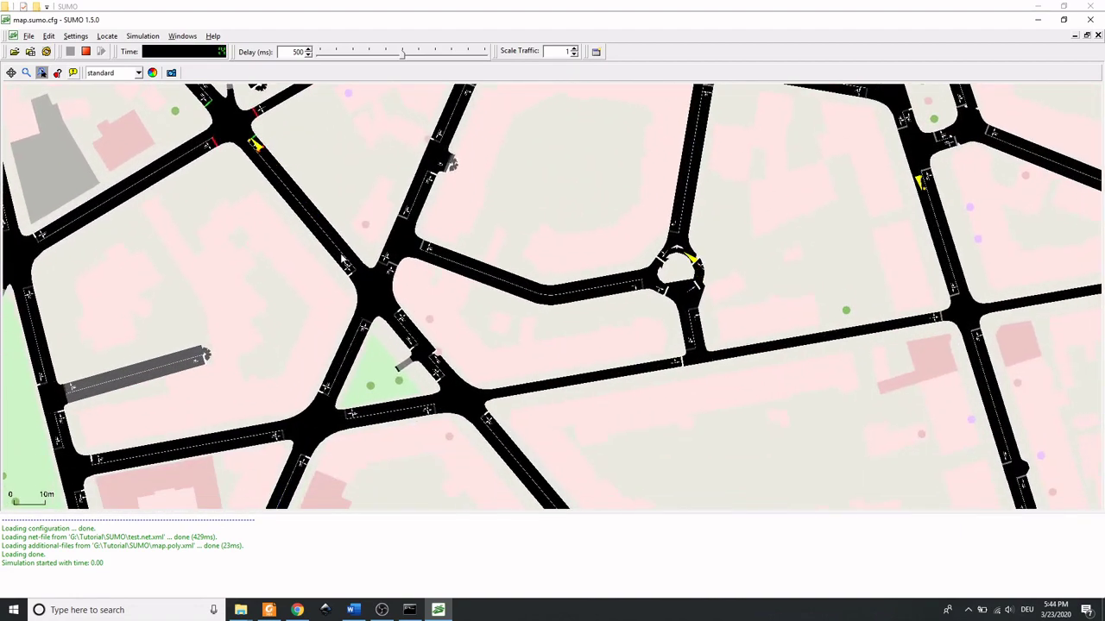
pyautogui.scroll(-2, 345, 268)
pyautogui.moveTo(302, 226); pyautogui.dragTo(200, 380)
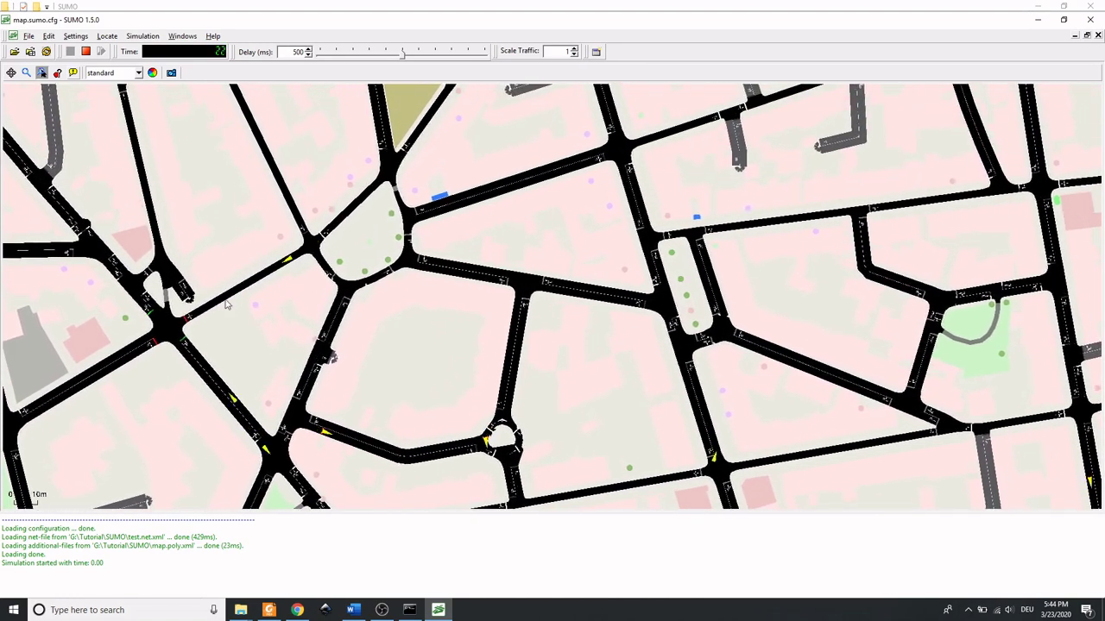